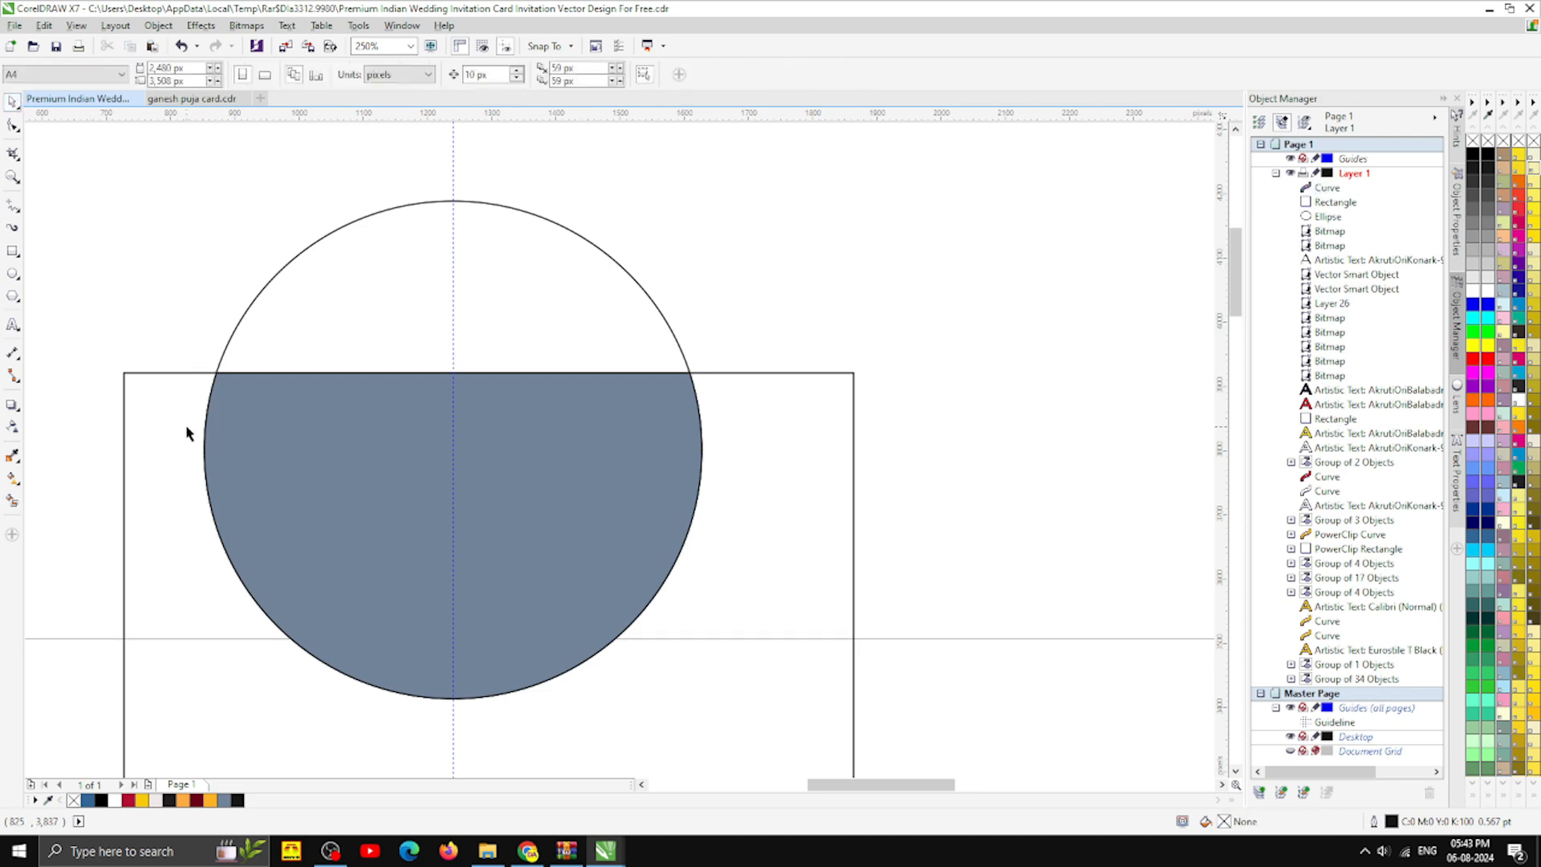
- Delete the leftover construction rectangle and full circle, keeping the flat-topped half-circle
key("Delete")
left_click(325, 337)
key("Delete")
- Move the flat-topped half-circle to the top centre of the card, its flat edge against the patterned border
scroll(412, 299, "down", 2)
left_click_drag(421, 374, 420, 545)
scroll(419, 517, "up", 2)
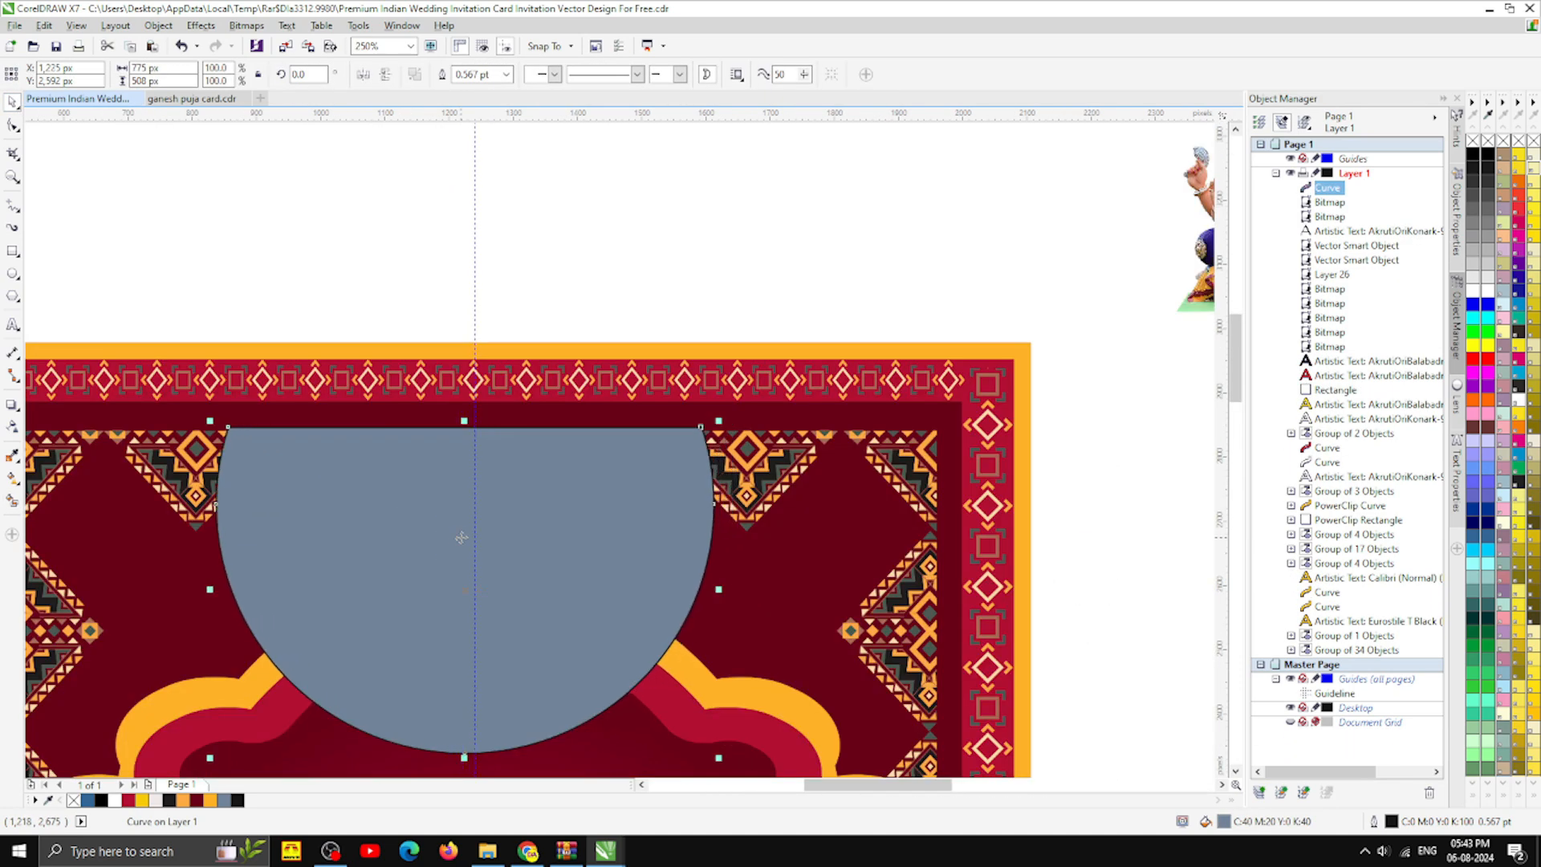
key("Up")
key("Up")
key("Up")
key("Up")
key("Left")
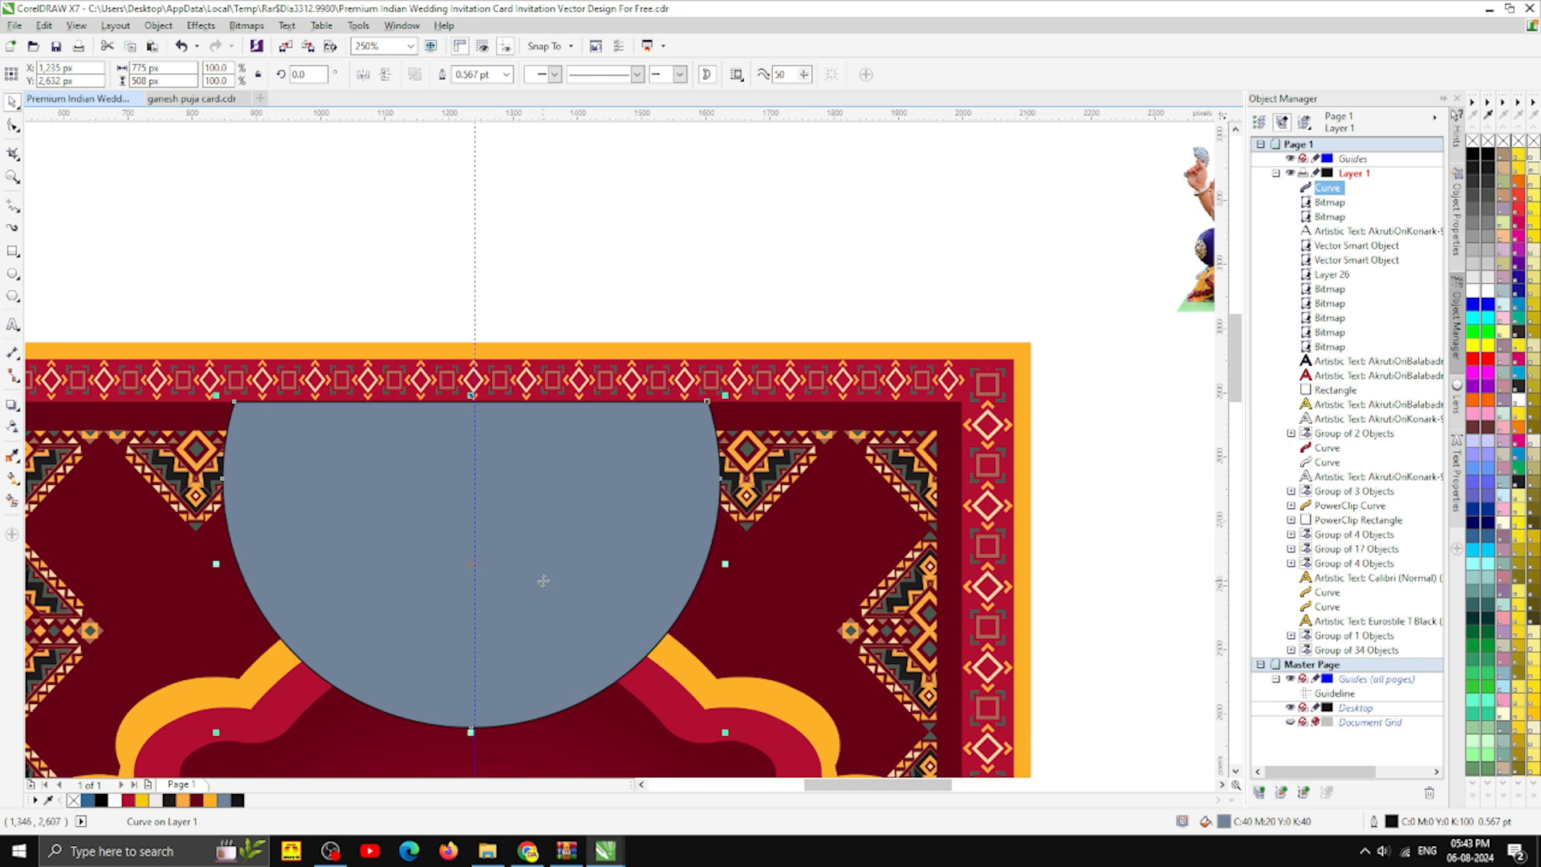
- Fill the half-circle with yellow (#FFFF00) and remove its outline
left_click(1486, 346)
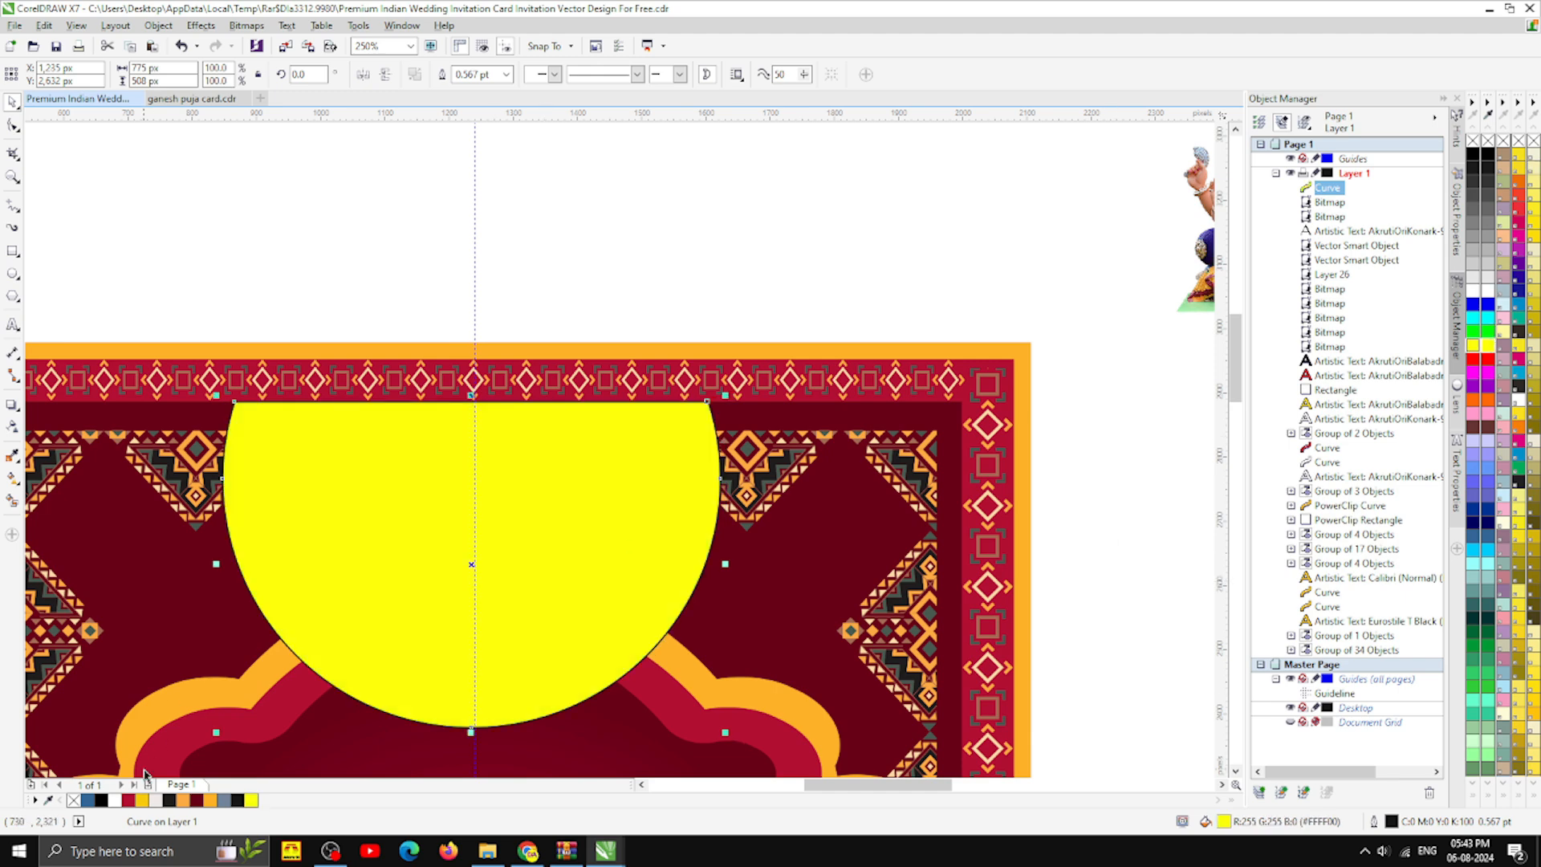
right_click(73, 800)
scroll(458, 289, "down", 3)
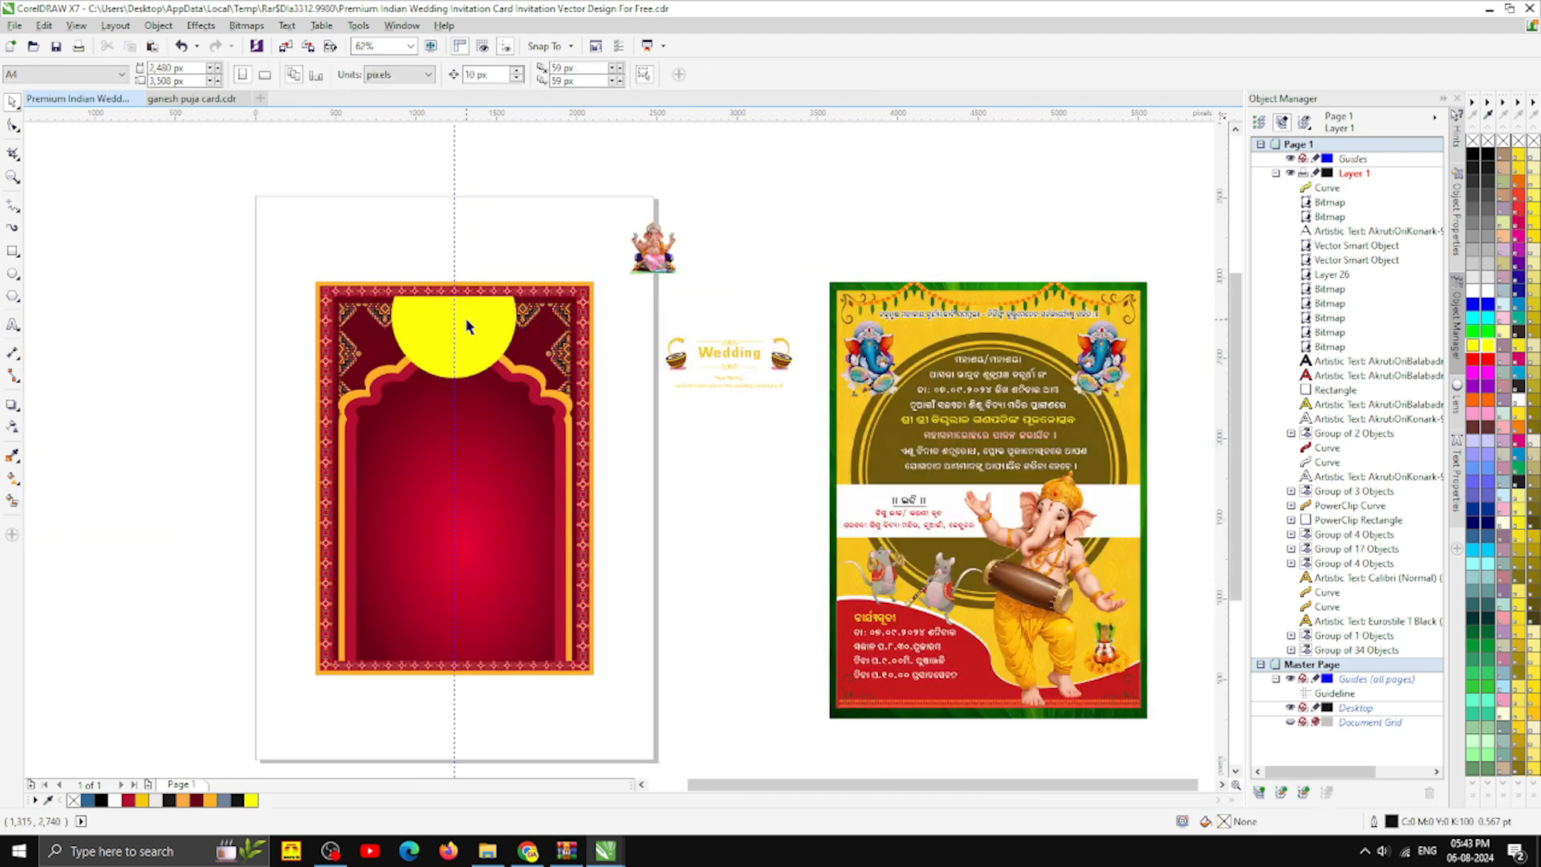
scroll(466, 318, "up", 5)
scroll(674, 407, "down", 2)
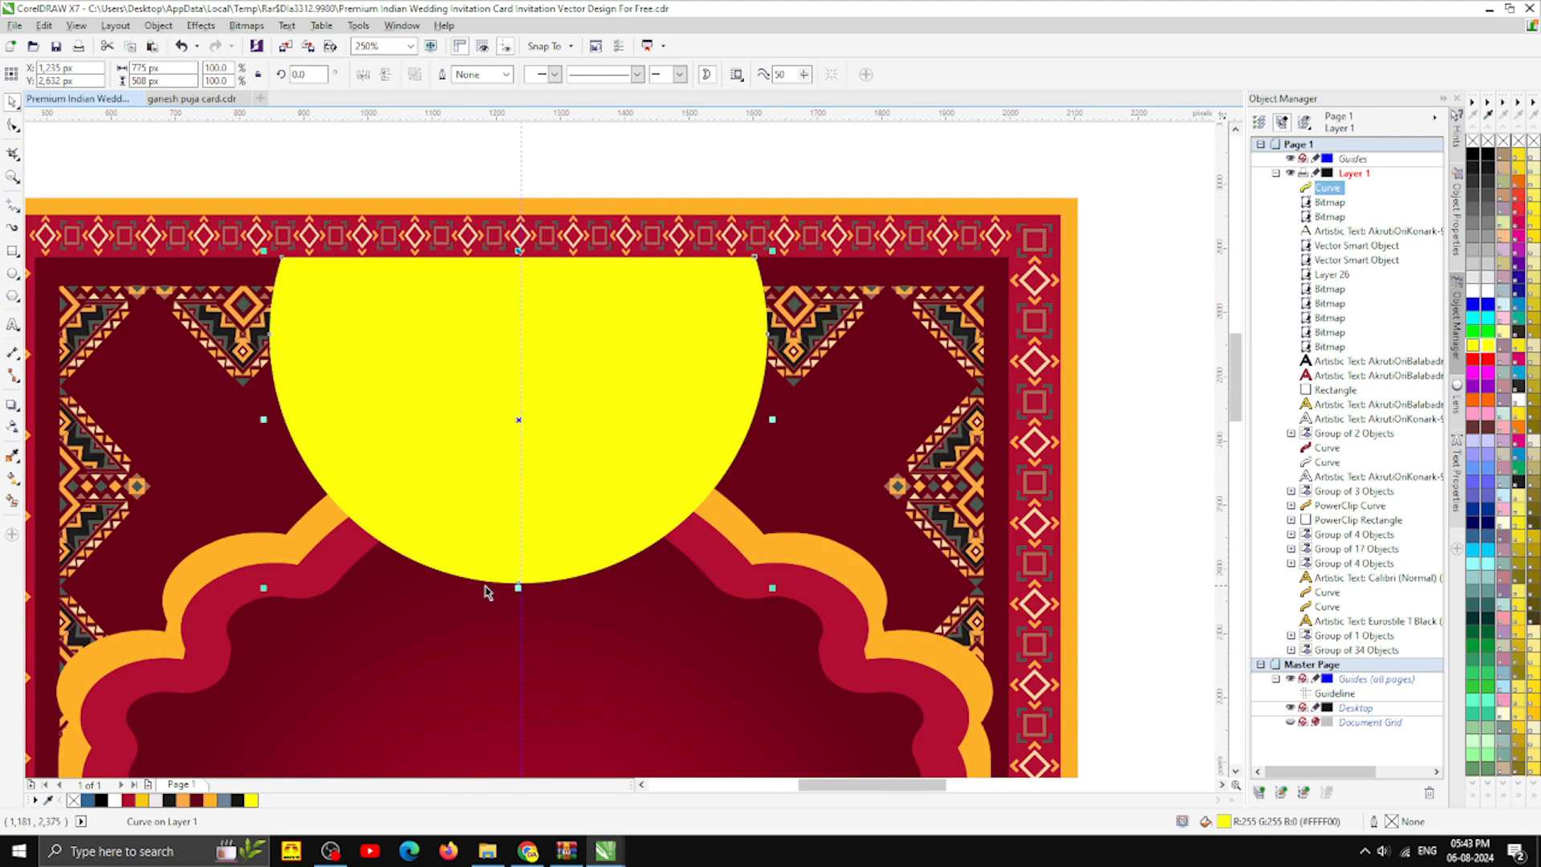
- Make a copy of the yellow half-circle shortened from its lower edge to about 97.7% of the height
scroll(520, 588, "up", 4)
left_click_drag(511, 573, 520, 546)
right_click(519, 545)
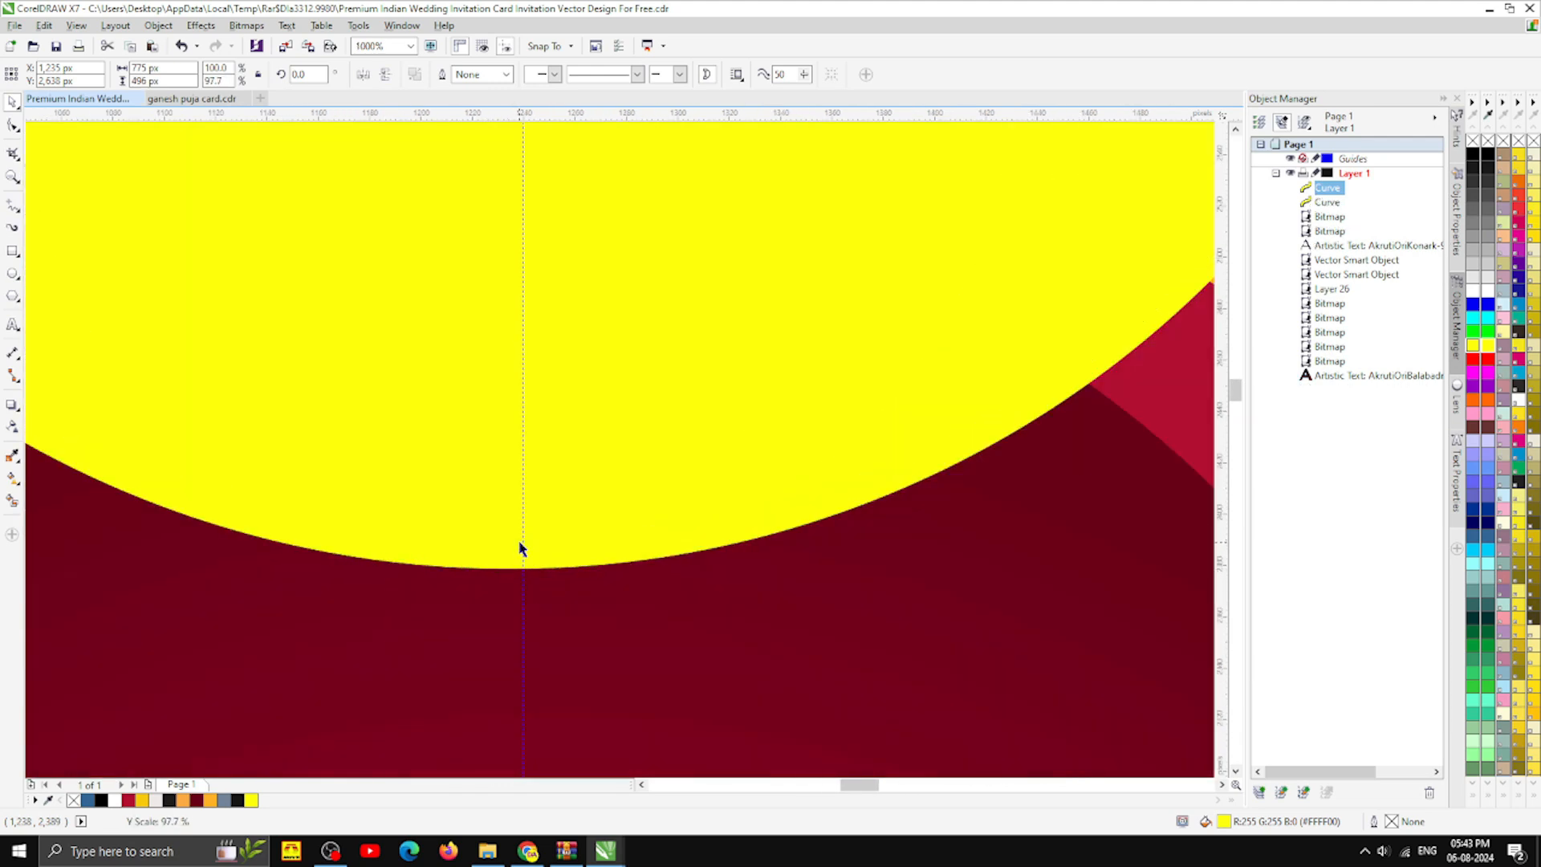
- Try dark maroon and crimson fills on the larger half-circle behind the yellow copy
left_click(538, 561)
scroll(509, 570, "down", 4)
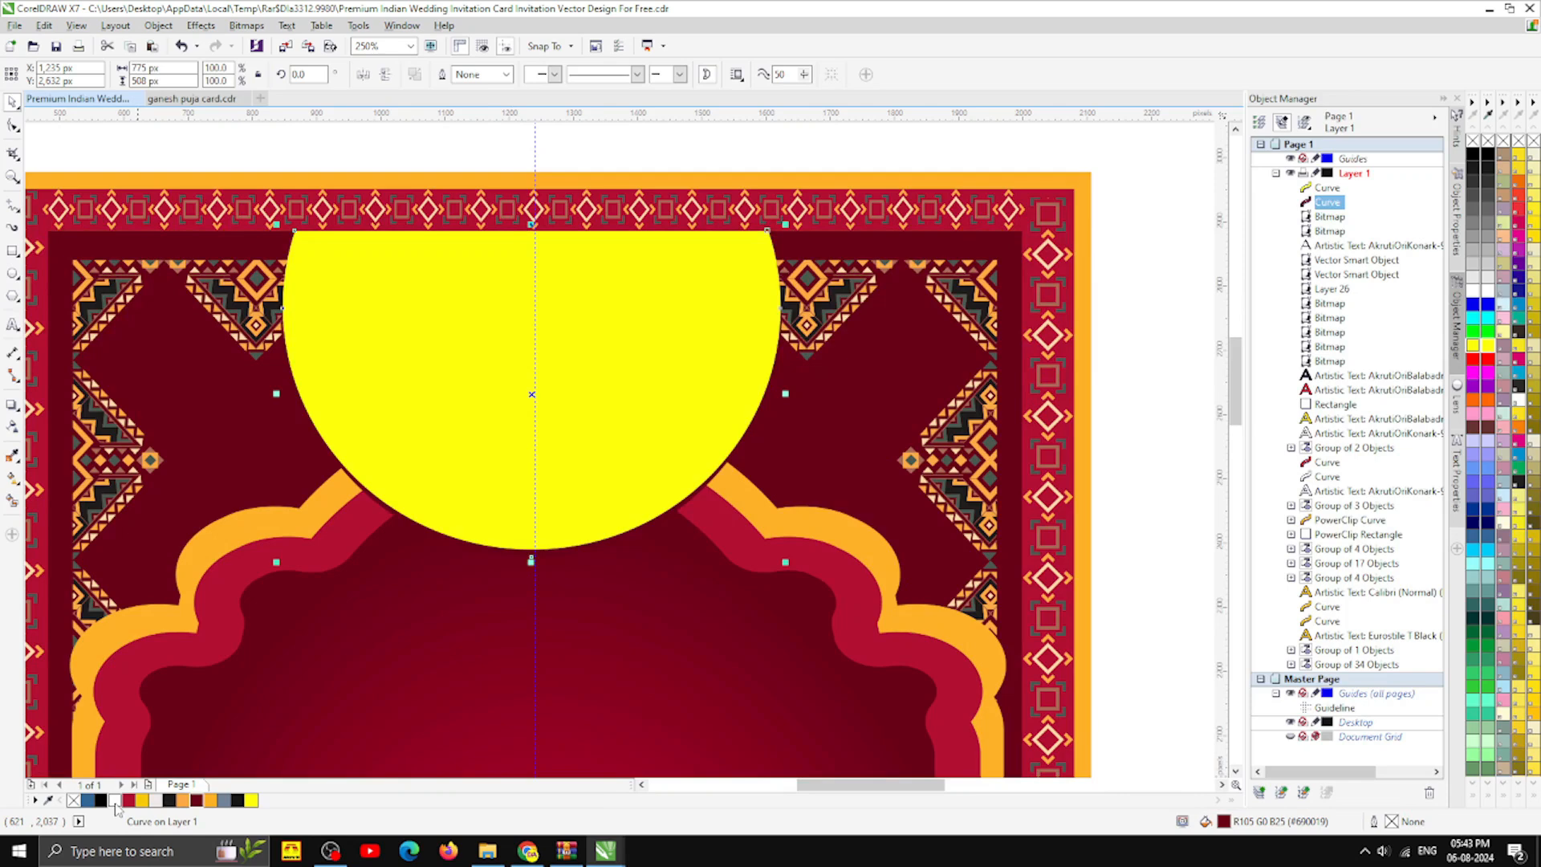
left_click(129, 801)
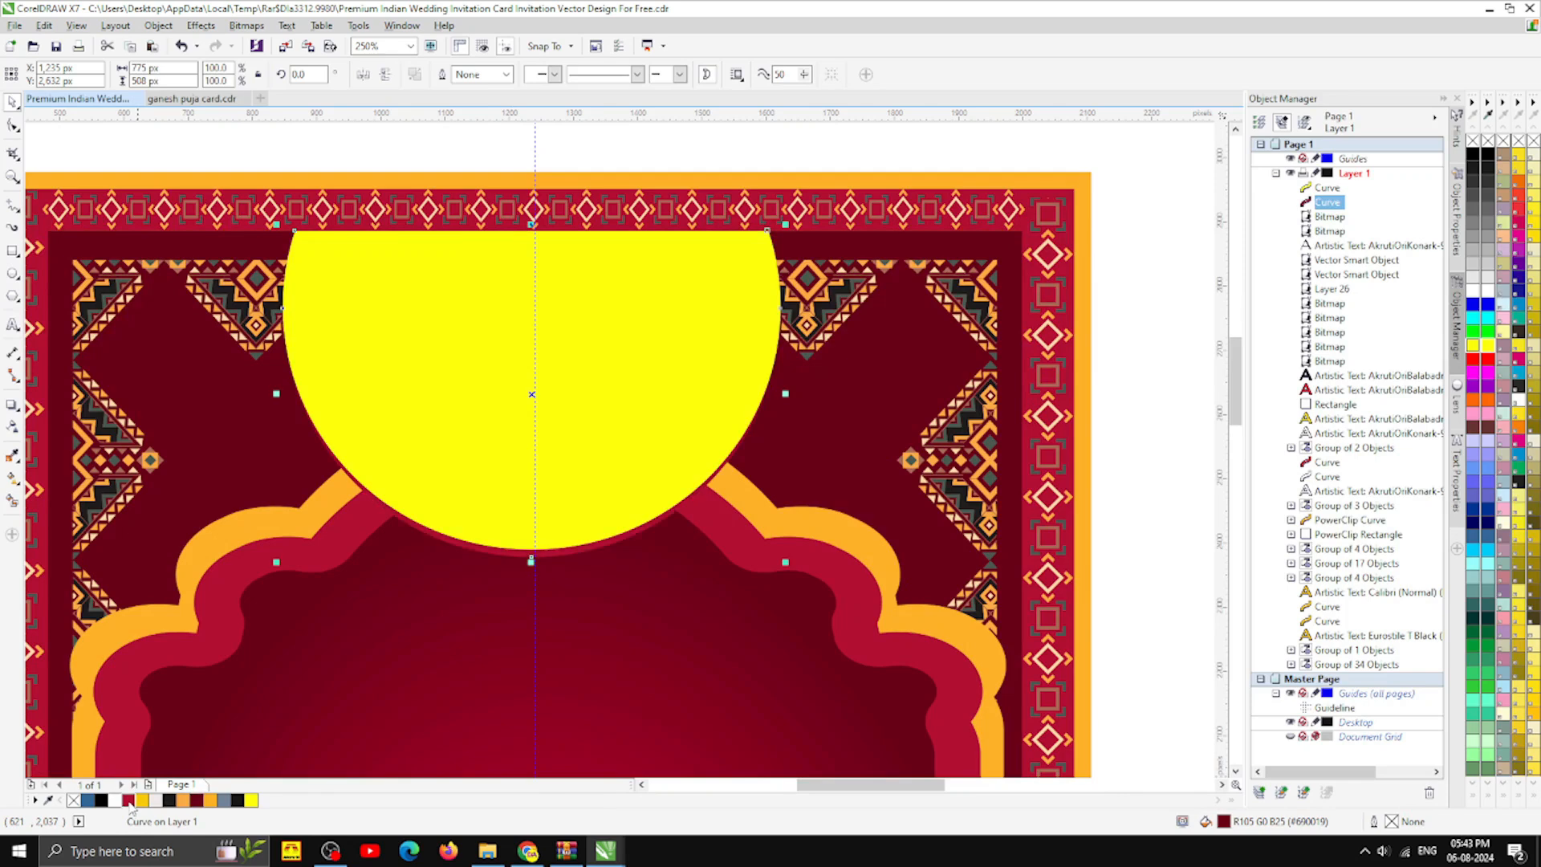
scroll(522, 556, "up", 4)
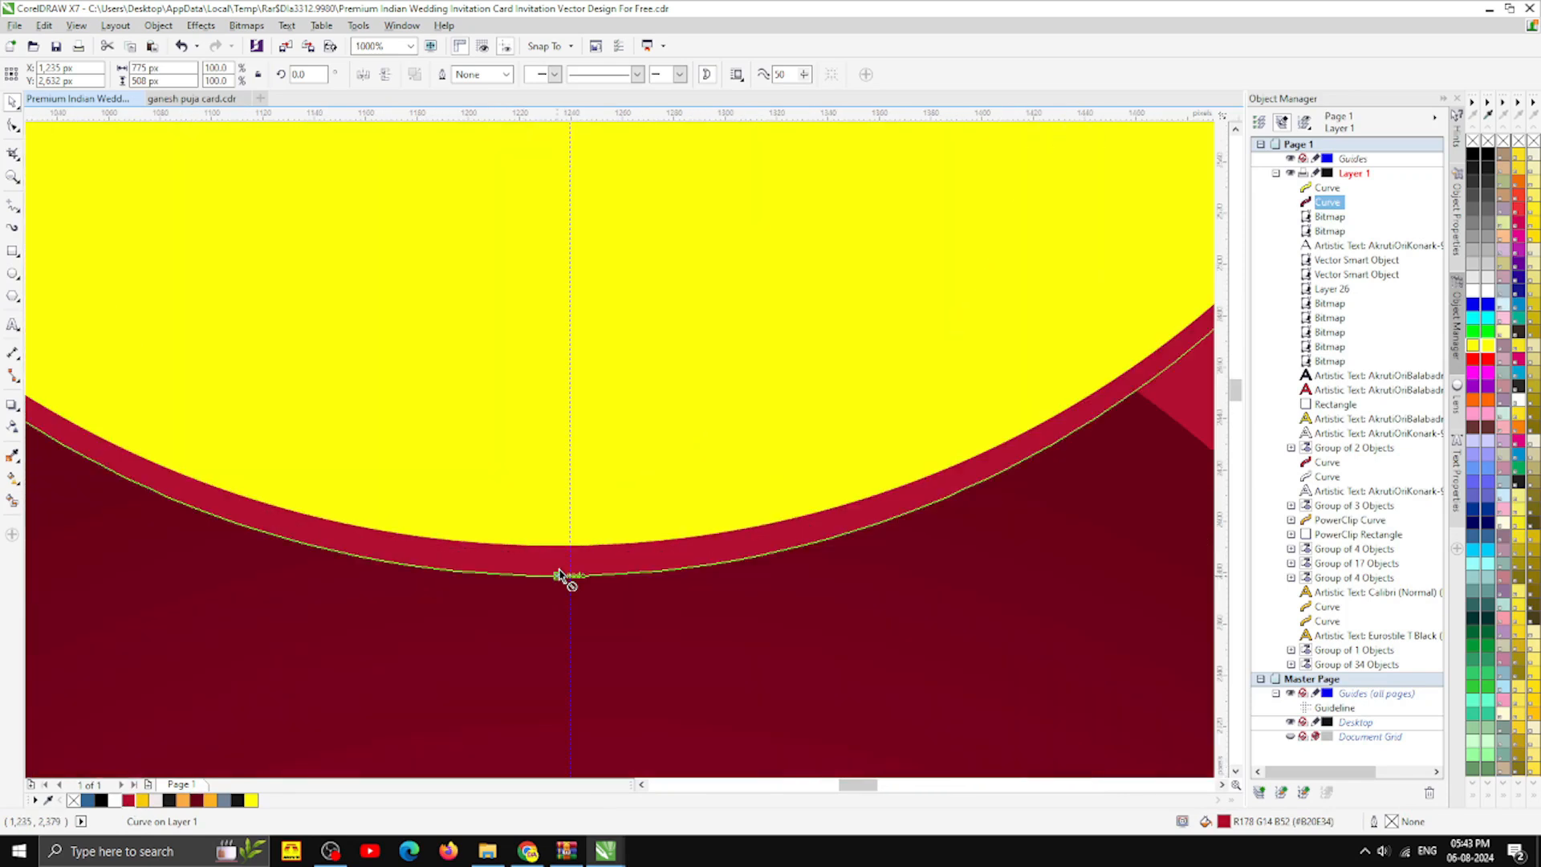
key("ctrl+z")
- Shorten the yellow half-circle further and fill the larger one behind it with red (#FF0000) as a rim
left_click(560, 527)
left_click_drag(558, 546, 567, 505)
left_click(553, 559)
left_click(1473, 360)
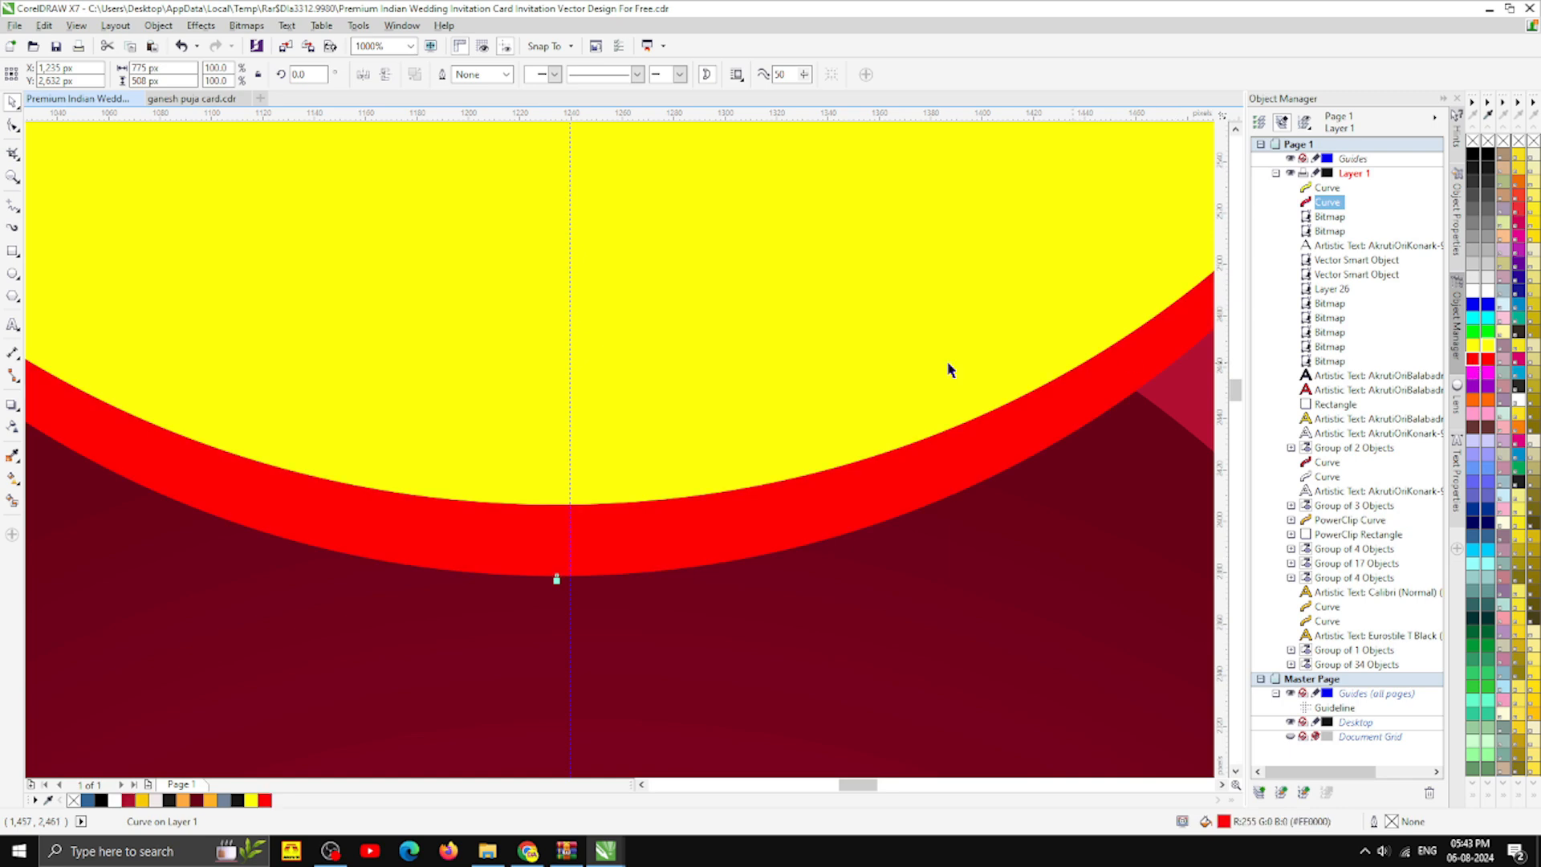
scroll(947, 365, "down", 3)
left_click(1087, 416)
- Place the seated Ganesha image in front of the yellow half-circle, centred and enlarged to about 445 × 442 px
scroll(642, 347, "down", 2)
scroll(610, 308, "up", 2)
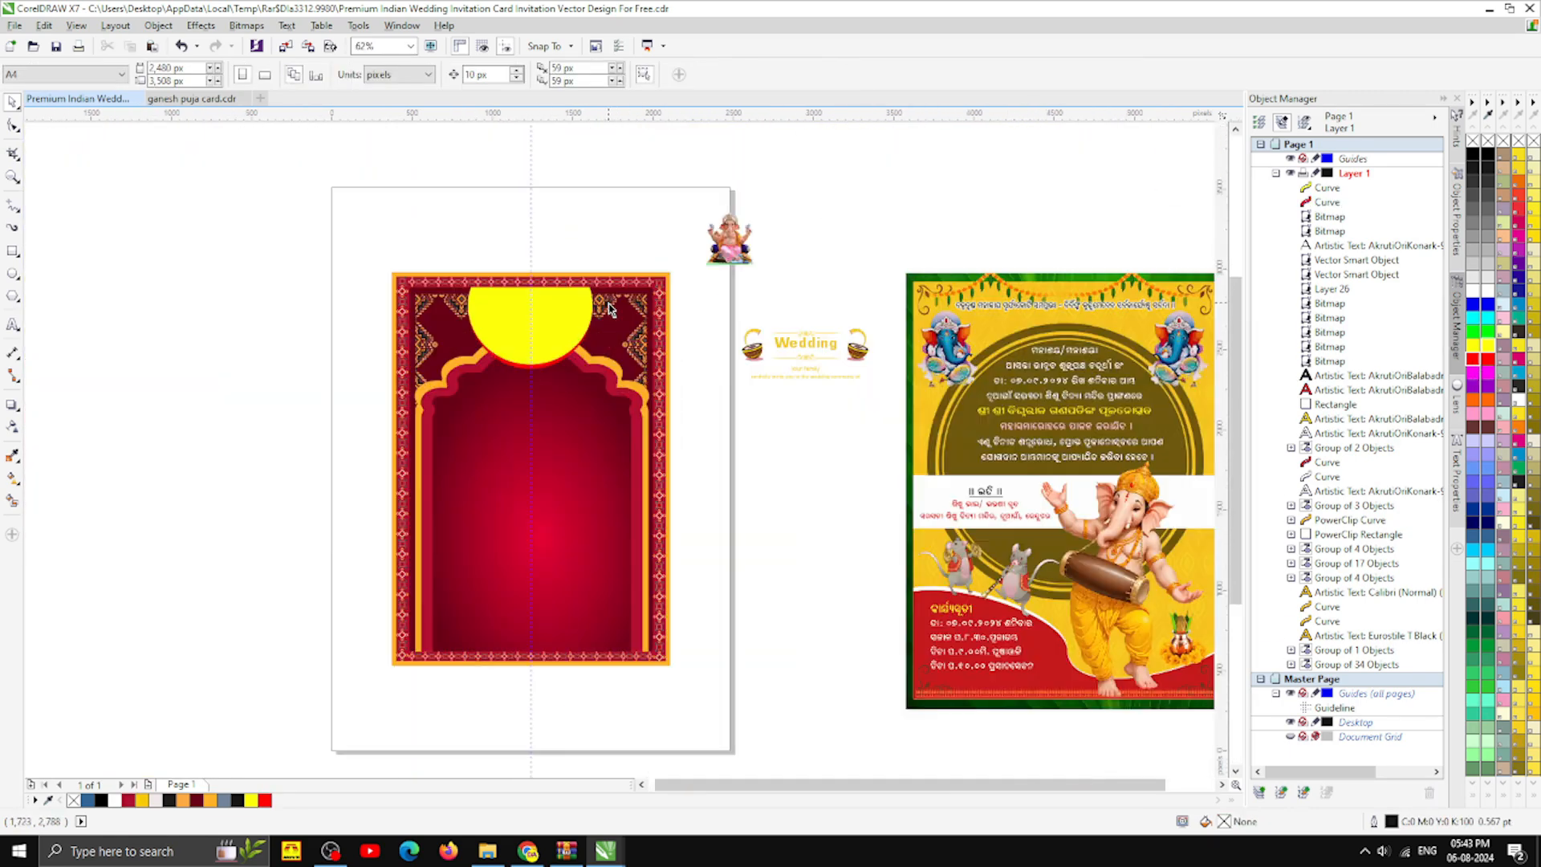
left_click_drag(724, 268, 536, 337)
scroll(536, 324, "up", 4)
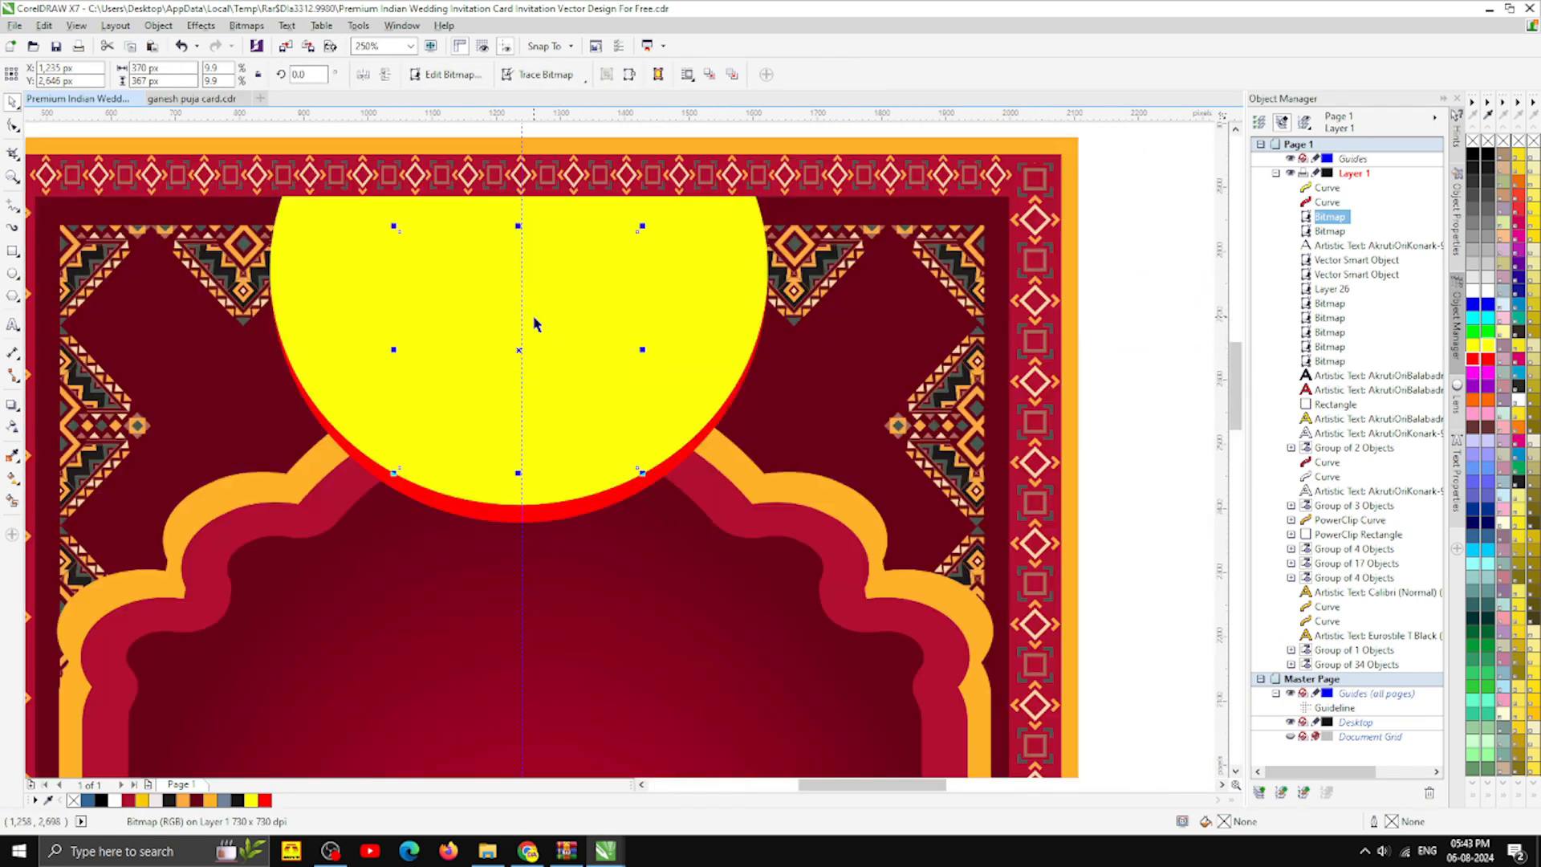
key("ctrl+Home")
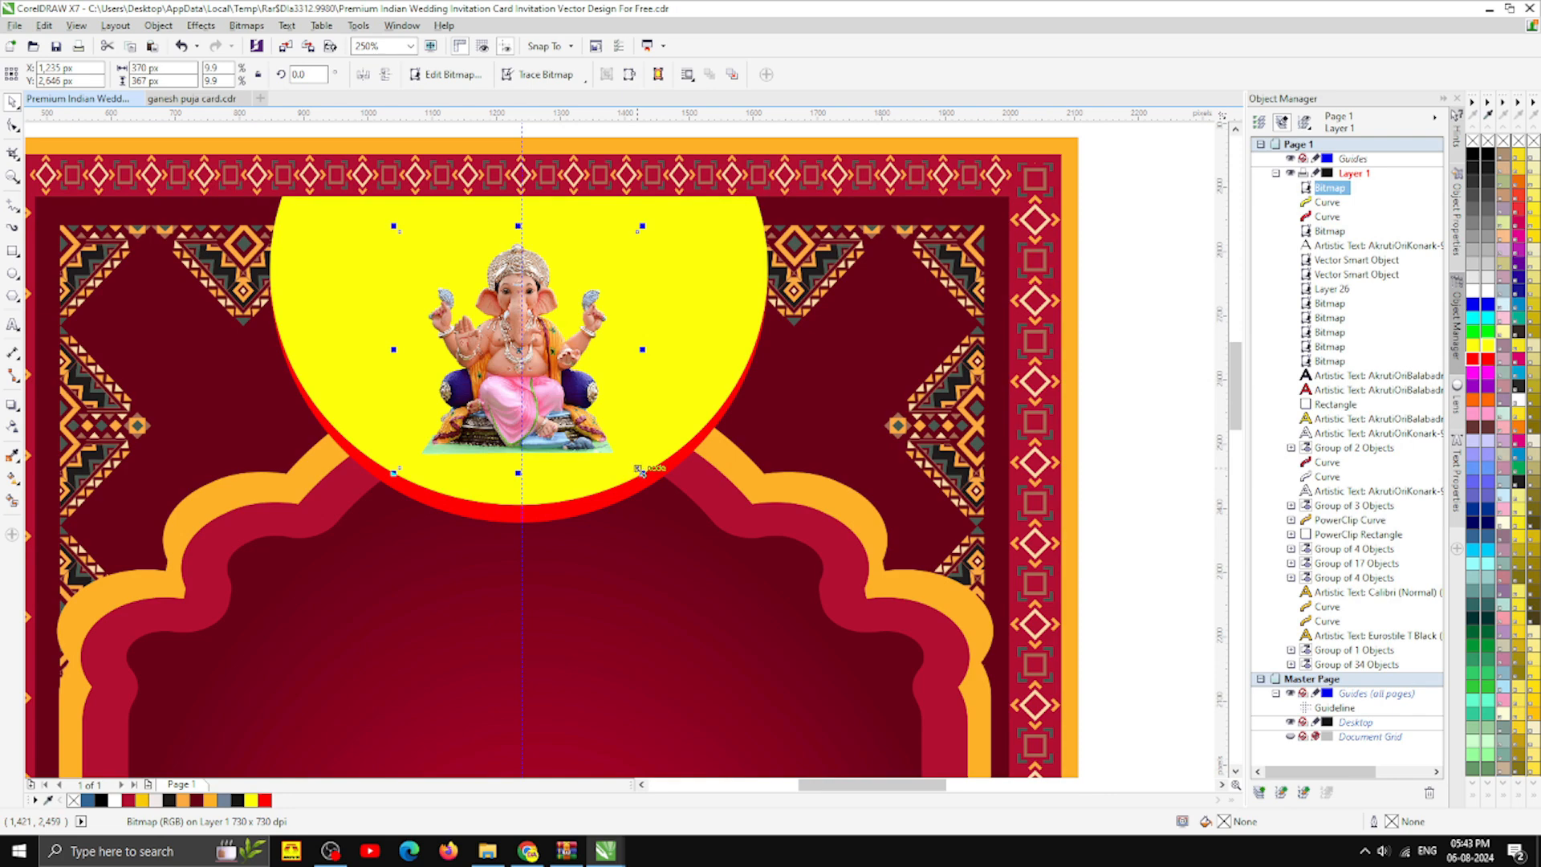
left_click_drag(640, 471, 673, 500)
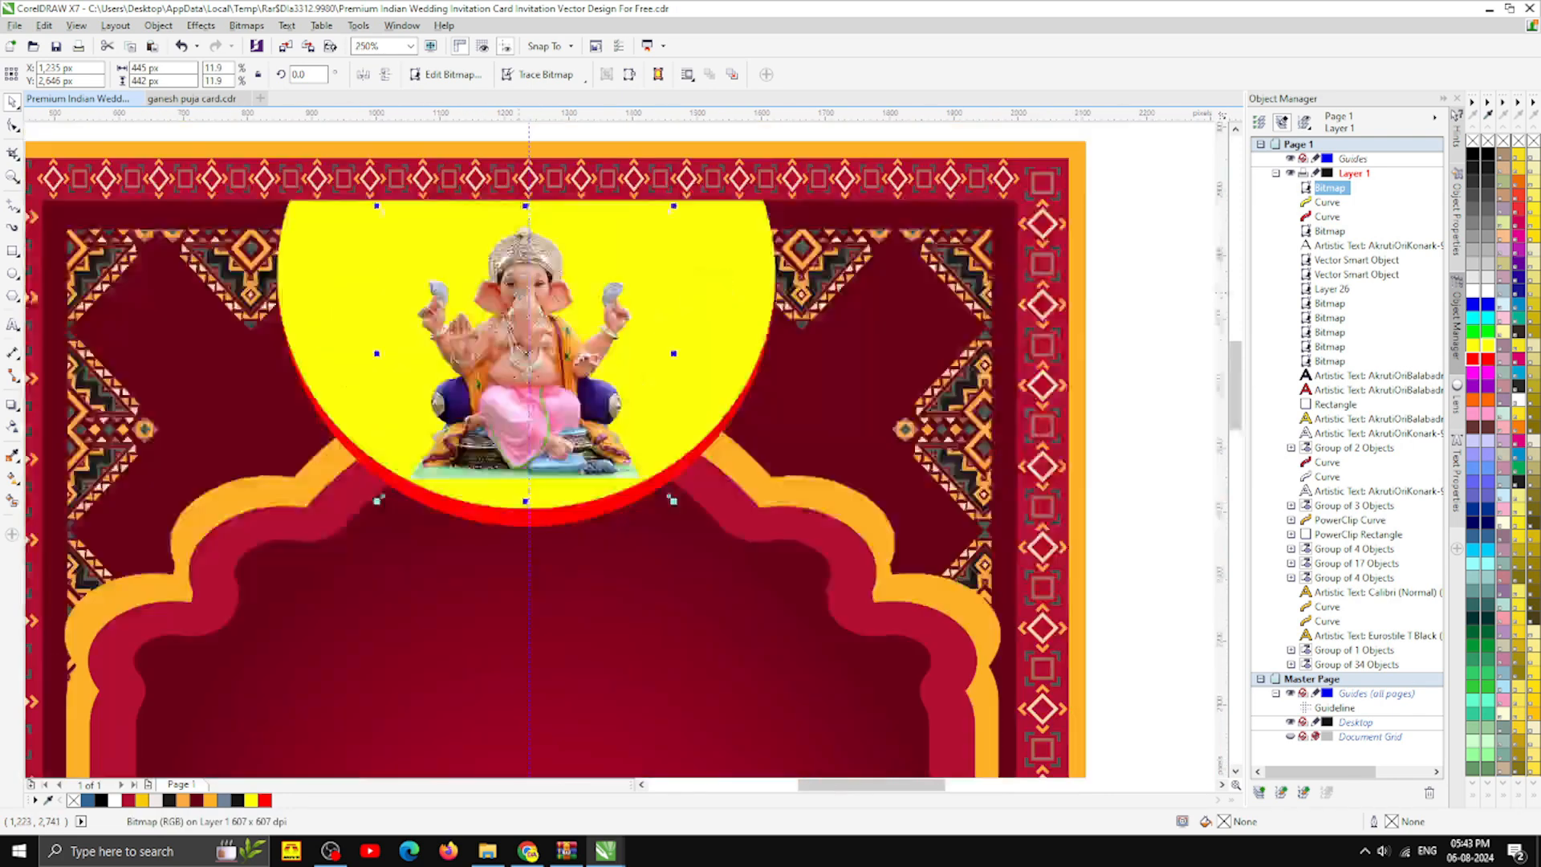
left_click_drag(519, 293, 521, 285)
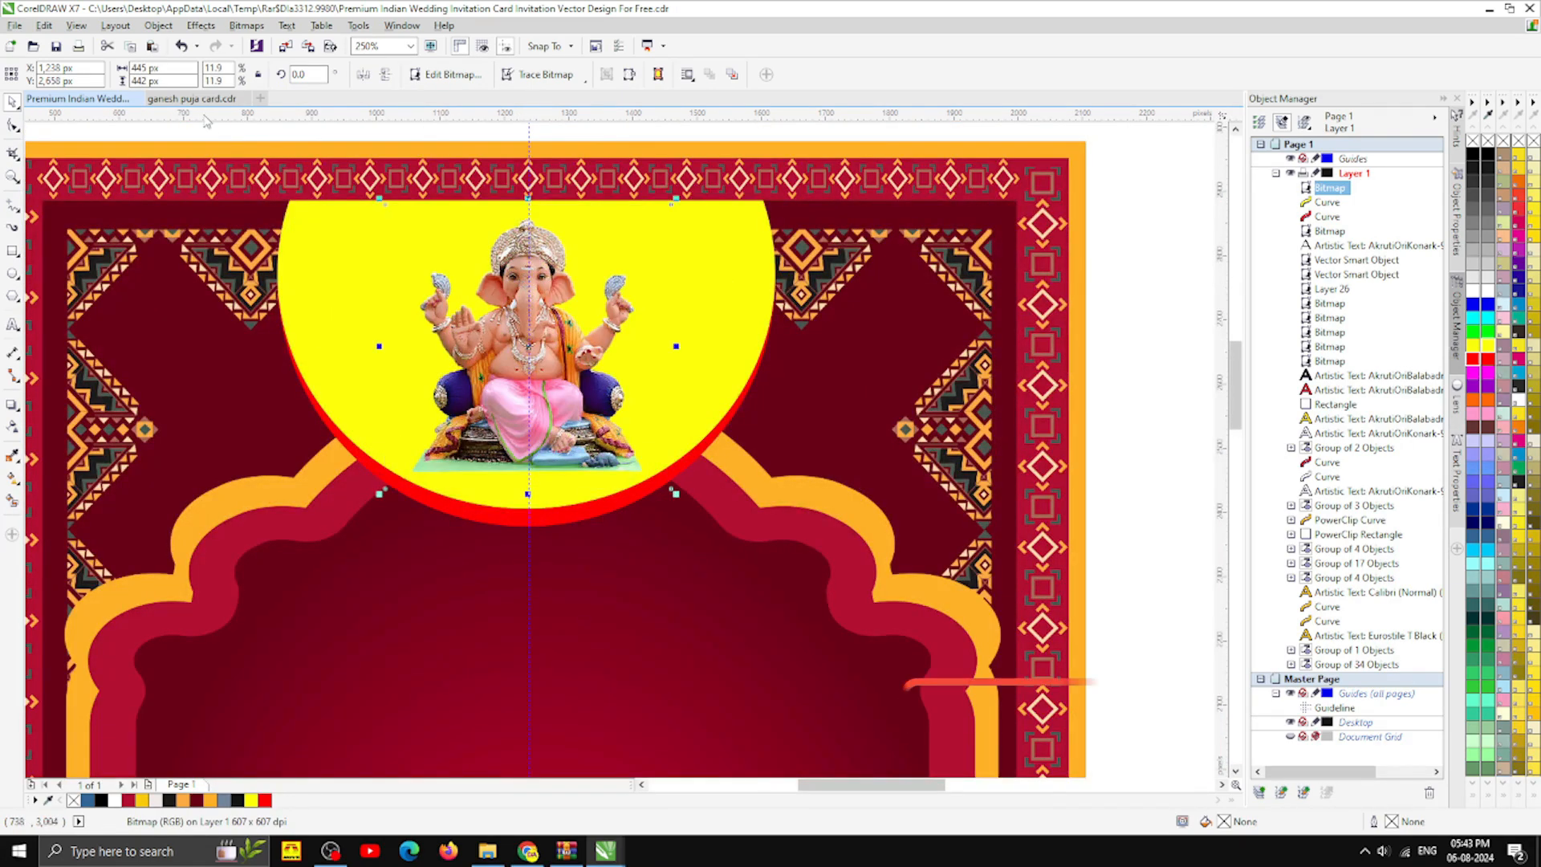
- Replace the Ganesha image with the turbaned Ganesha from ganesh puja card.cdr and fade its base with a linear transparency
left_click(192, 98)
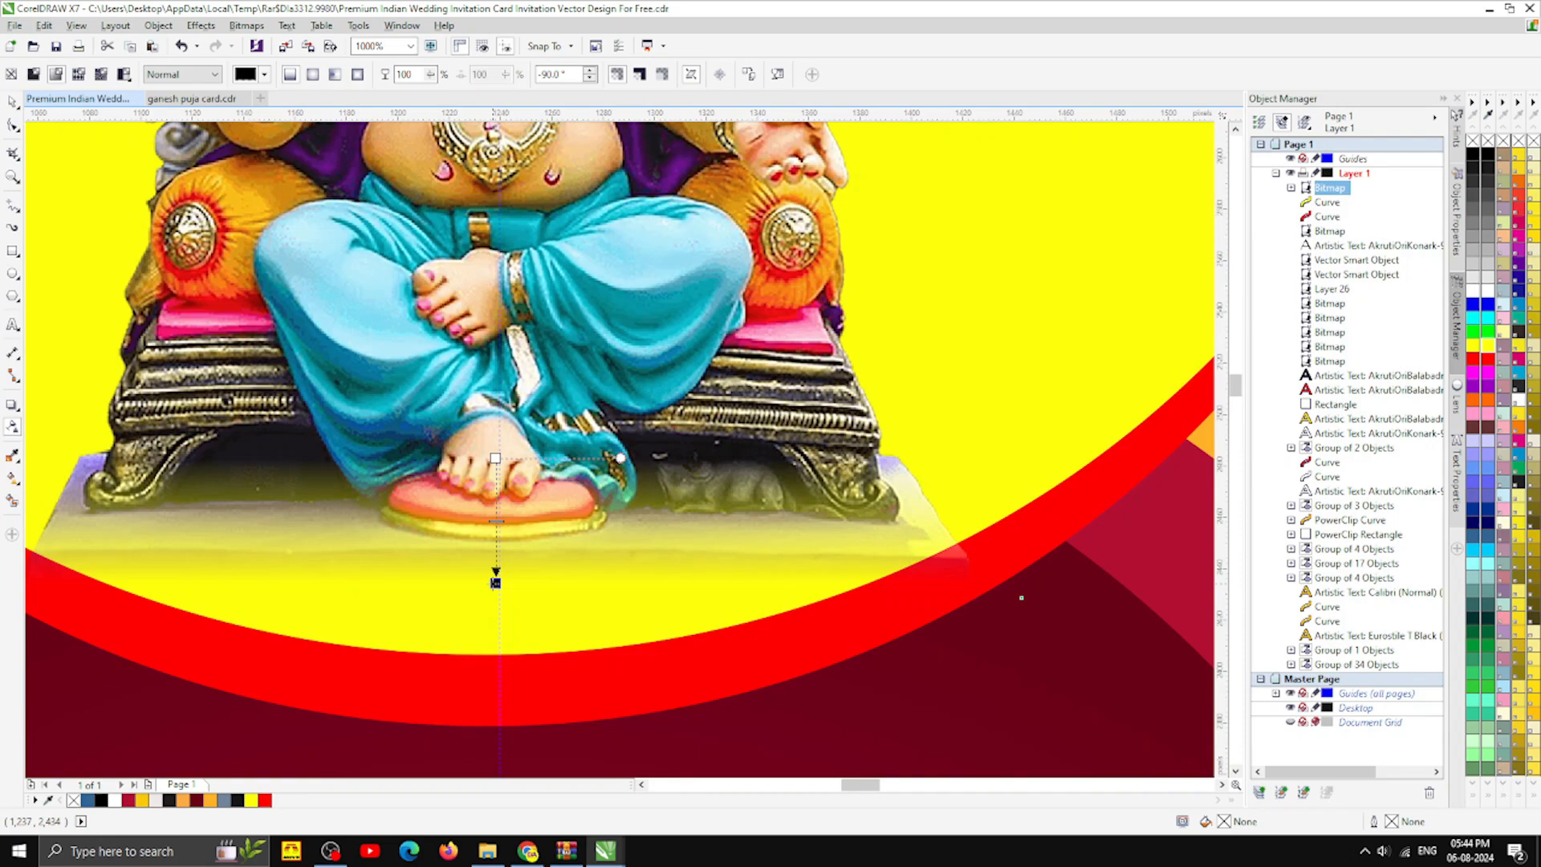
scroll(491, 554, "down", 4)
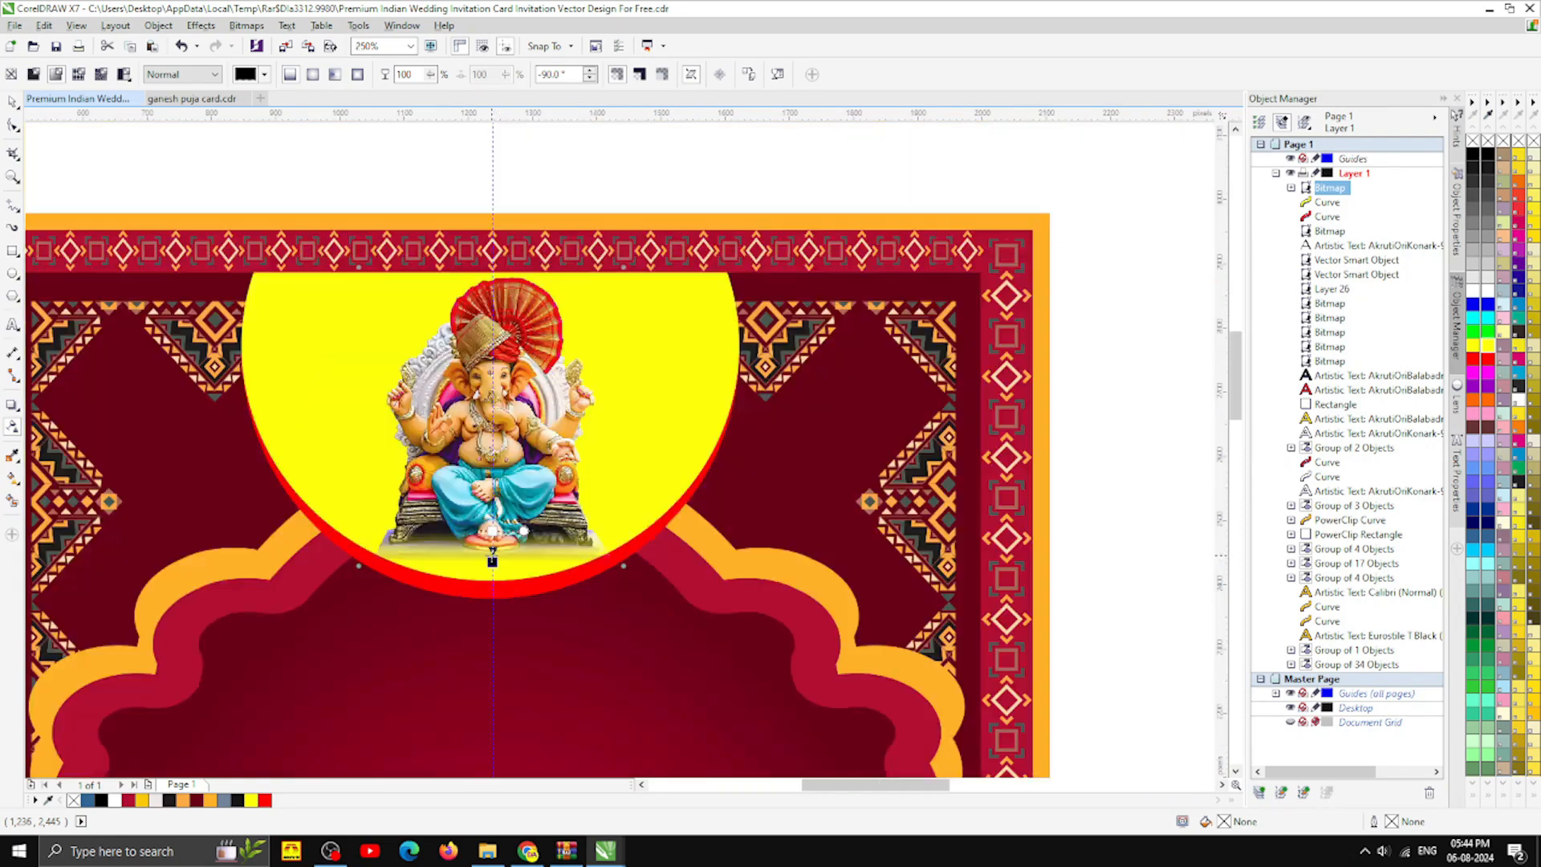
left_click(13, 103)
left_click(156, 160)
scroll(573, 330, "down", 2)
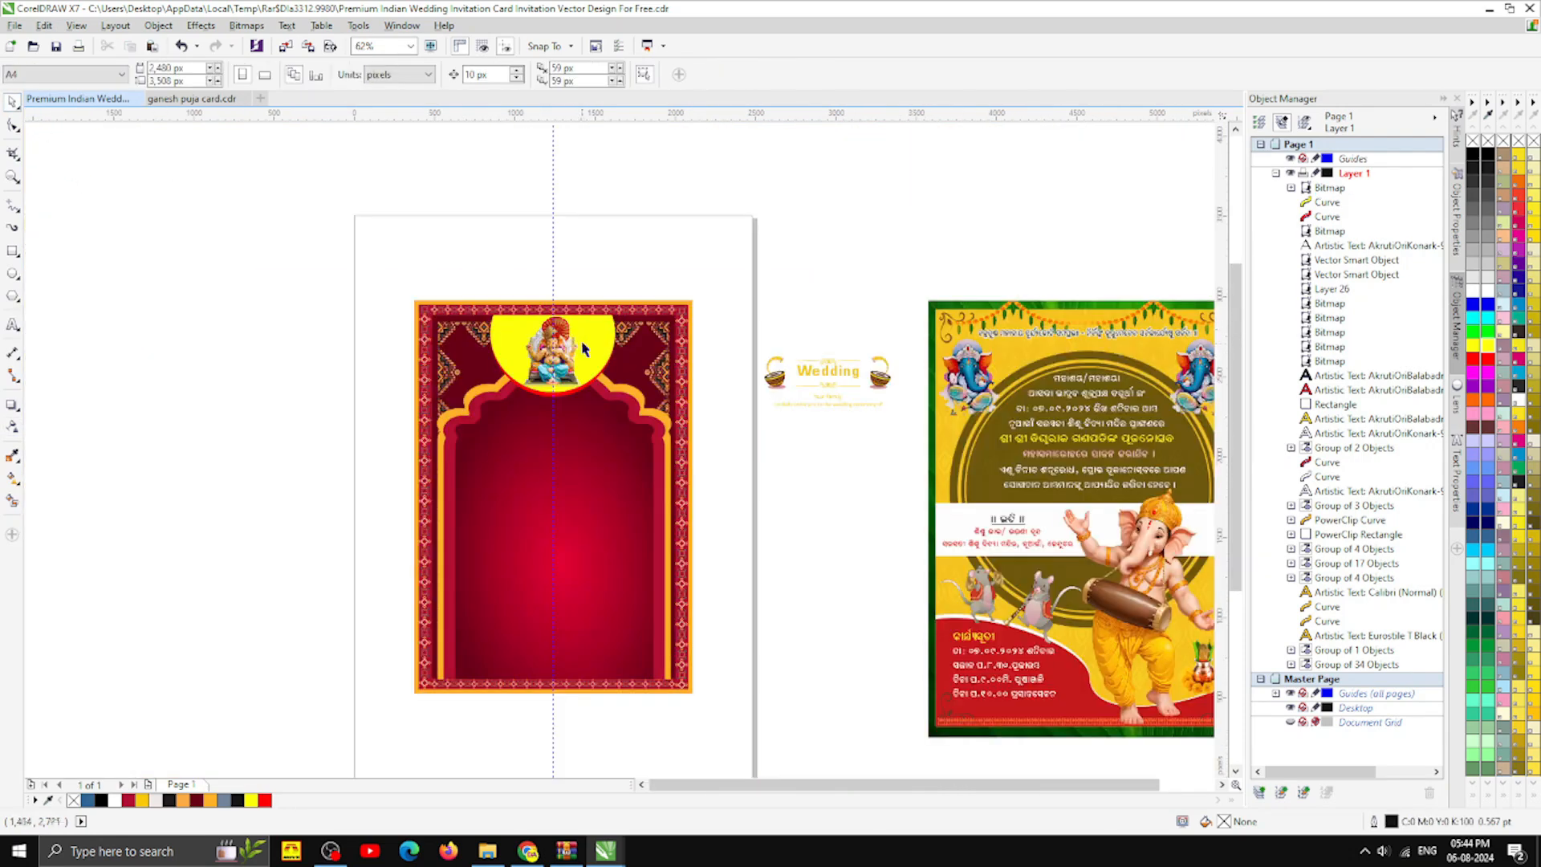
- Place two drum ornaments from the wedding title artwork on either side of the Ganesha, each about 135 × 203 px
scroll(586, 349, "up", 2)
scroll(586, 350, "down", 1)
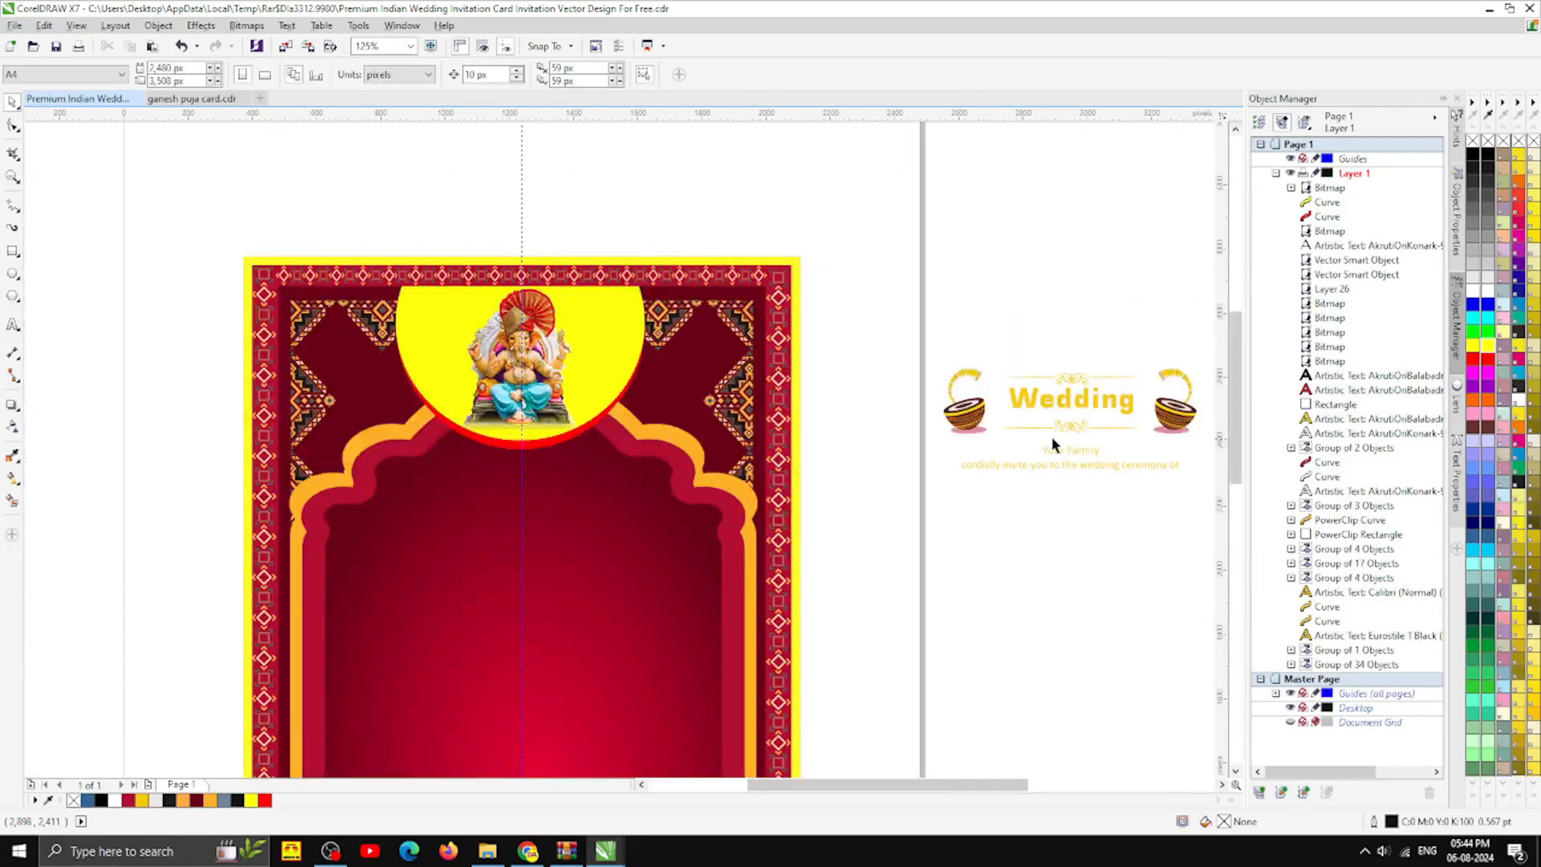
left_click_drag(963, 404, 767, 338)
scroll(441, 337, "up", 1)
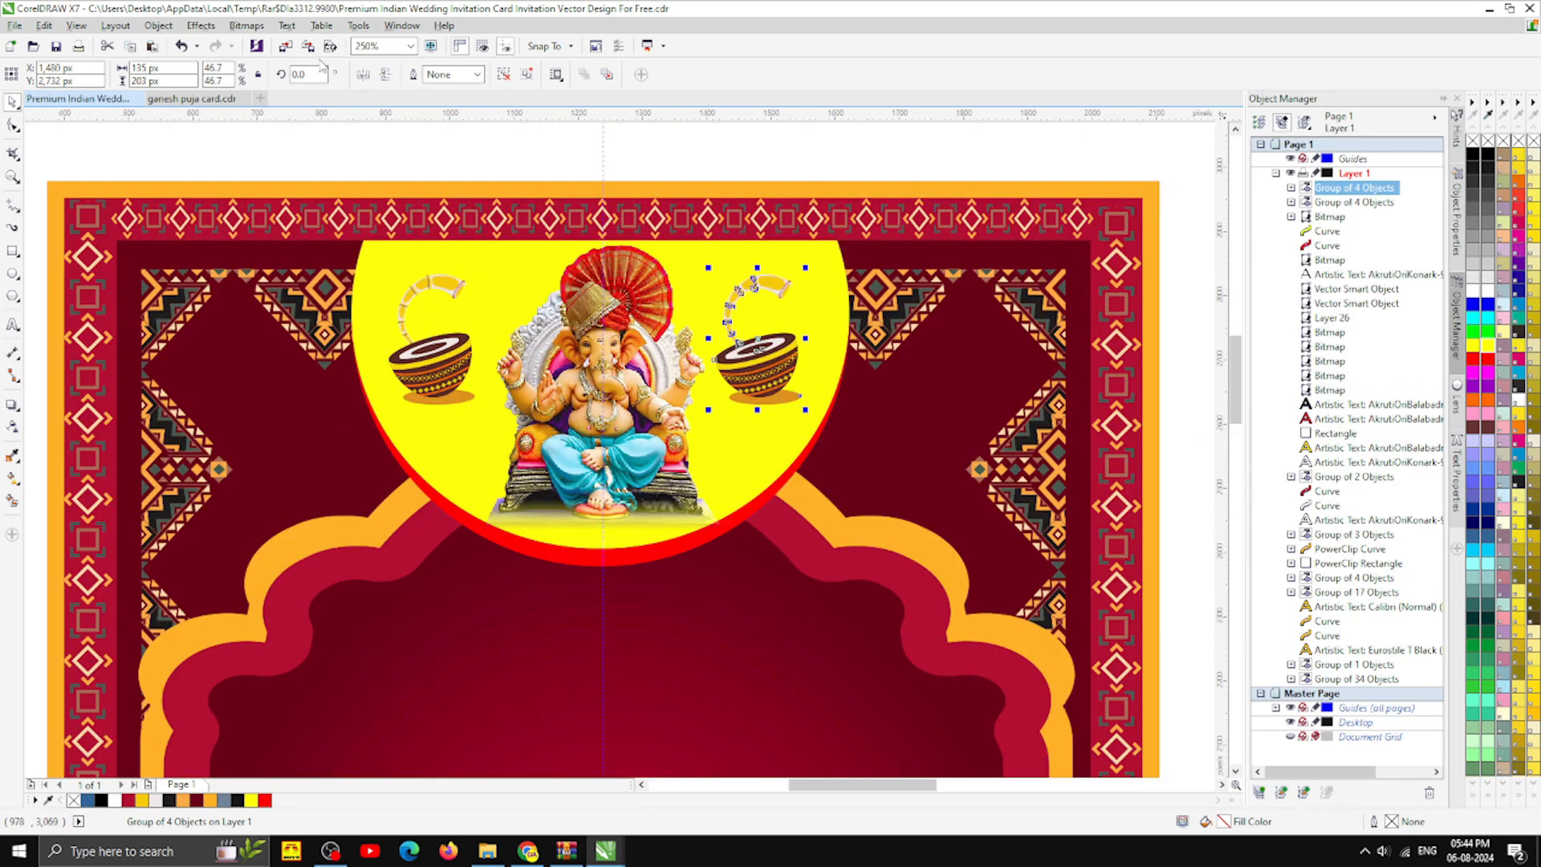
left_click(500, 168)
scroll(499, 168, "down", 1)
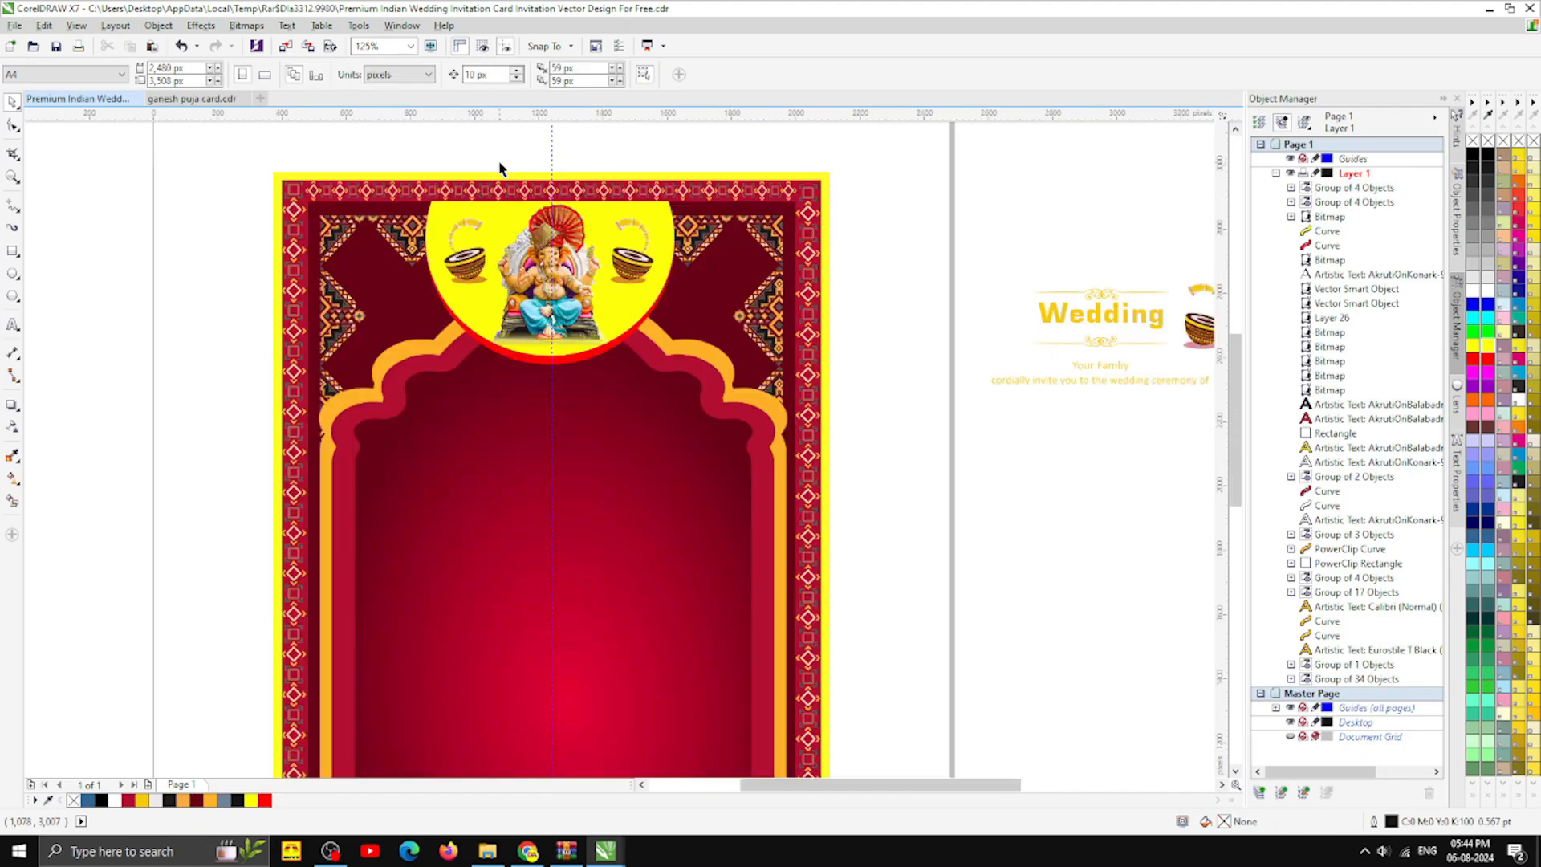
- Copy the Odia mantra line from the top of the yellow Ganesha poster onto the red card beneath the Ganesha
scroll(499, 168, "down", 1)
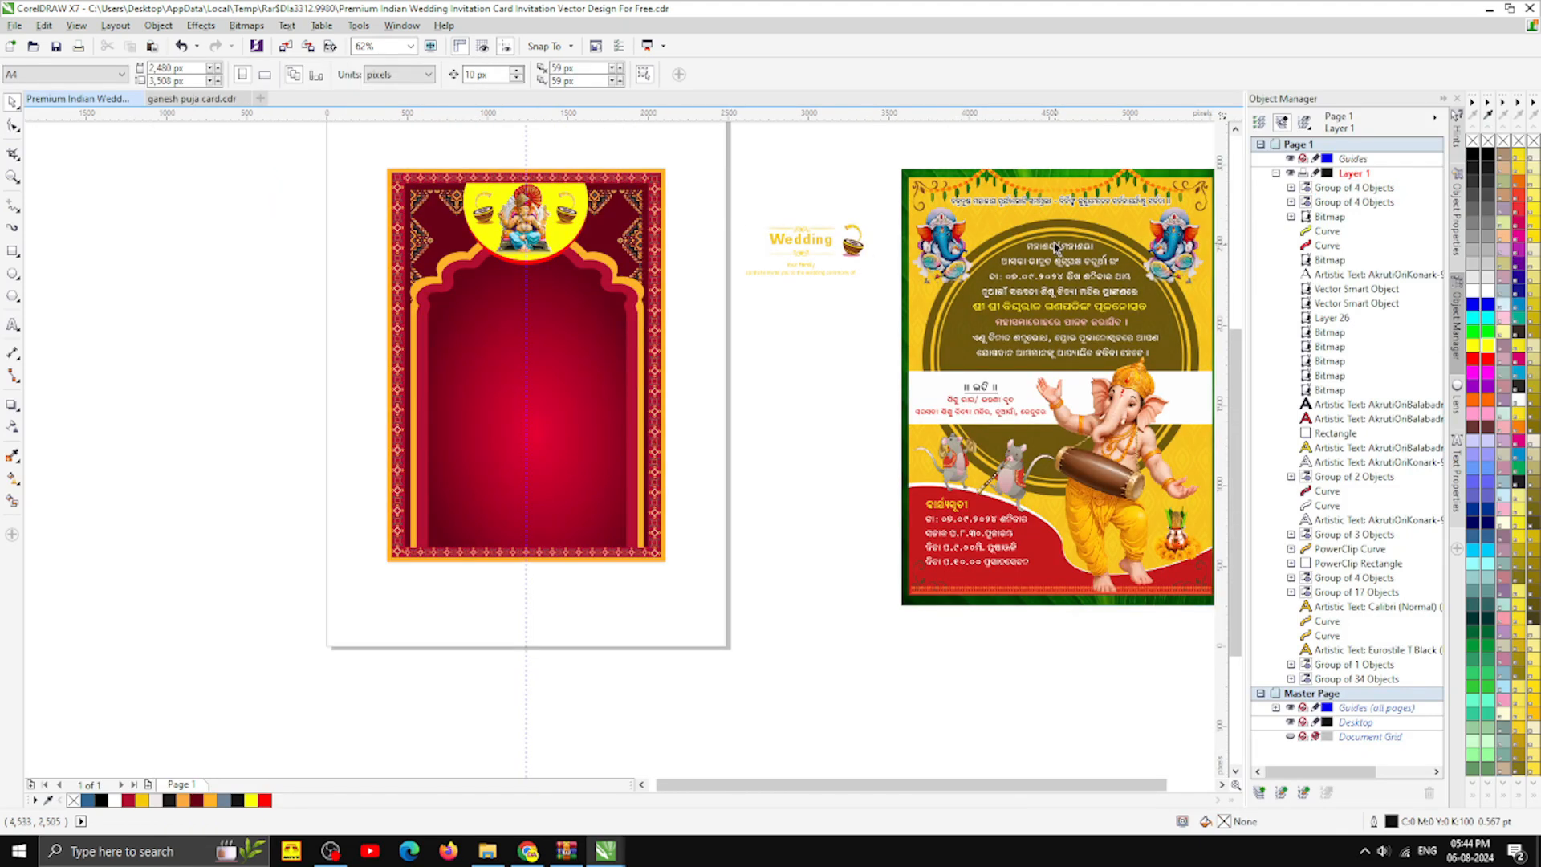
left_click_drag(1059, 209, 558, 263)
scroll(518, 253, "up", 2)
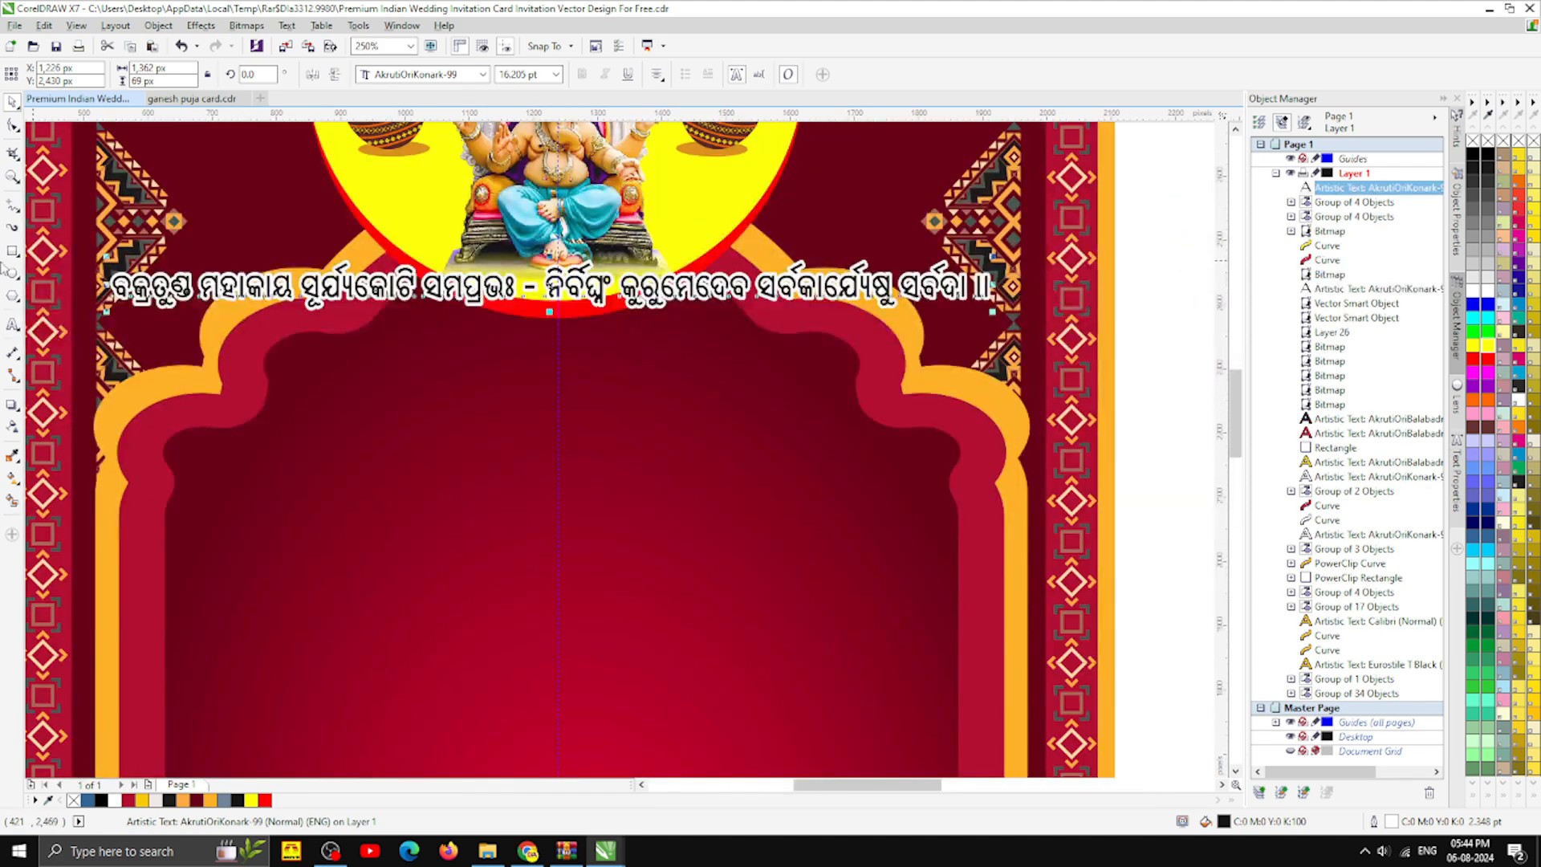
- Remove the dash from the mantra text and break it into two lines at that point
left_click(13, 324)
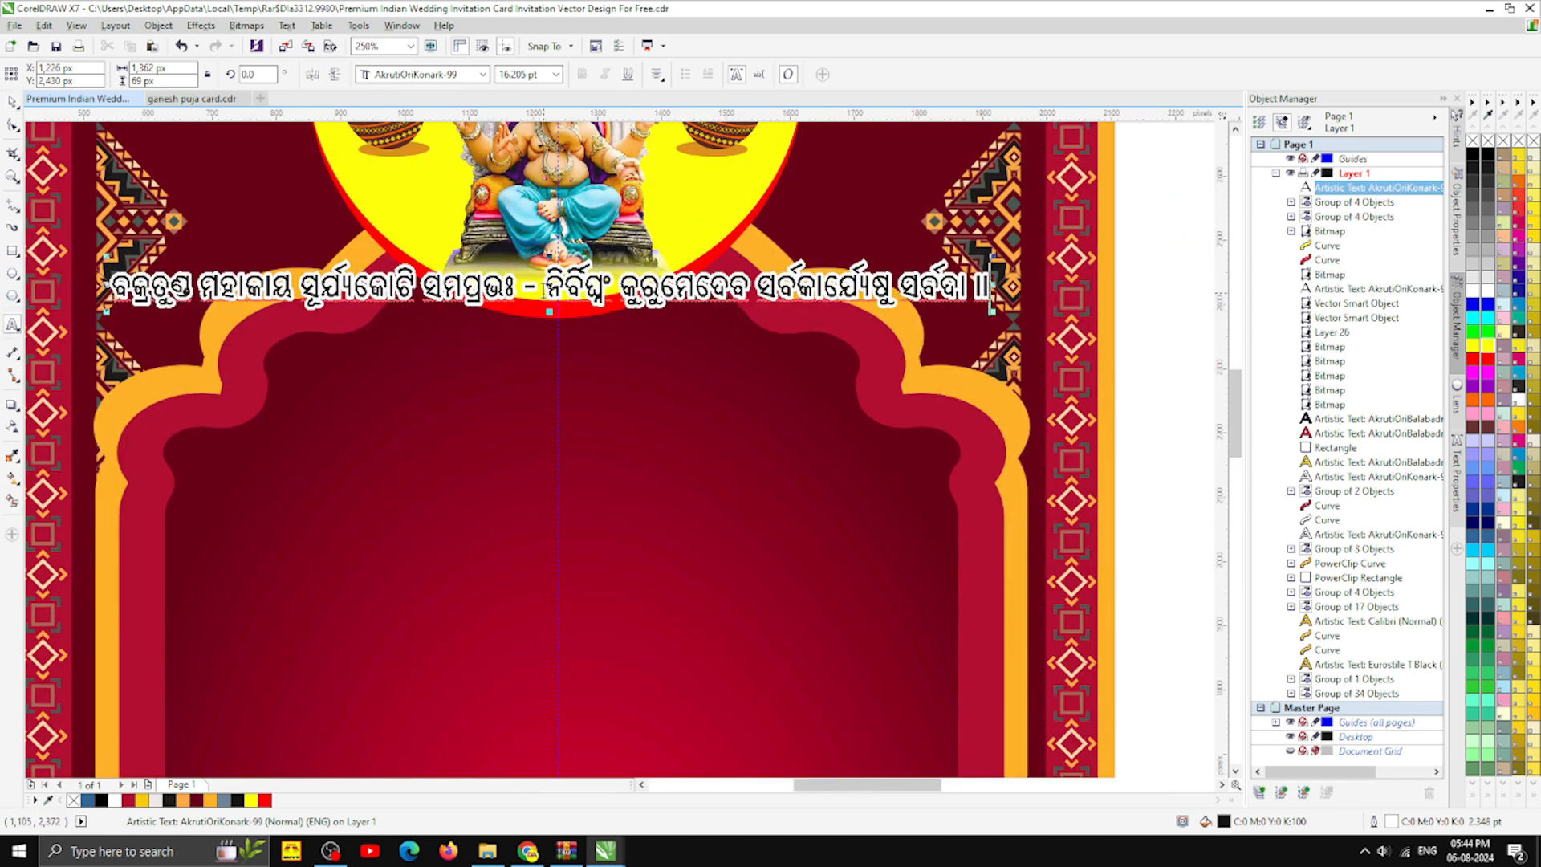
left_click(542, 298)
key("BackSpace")
key("Return")
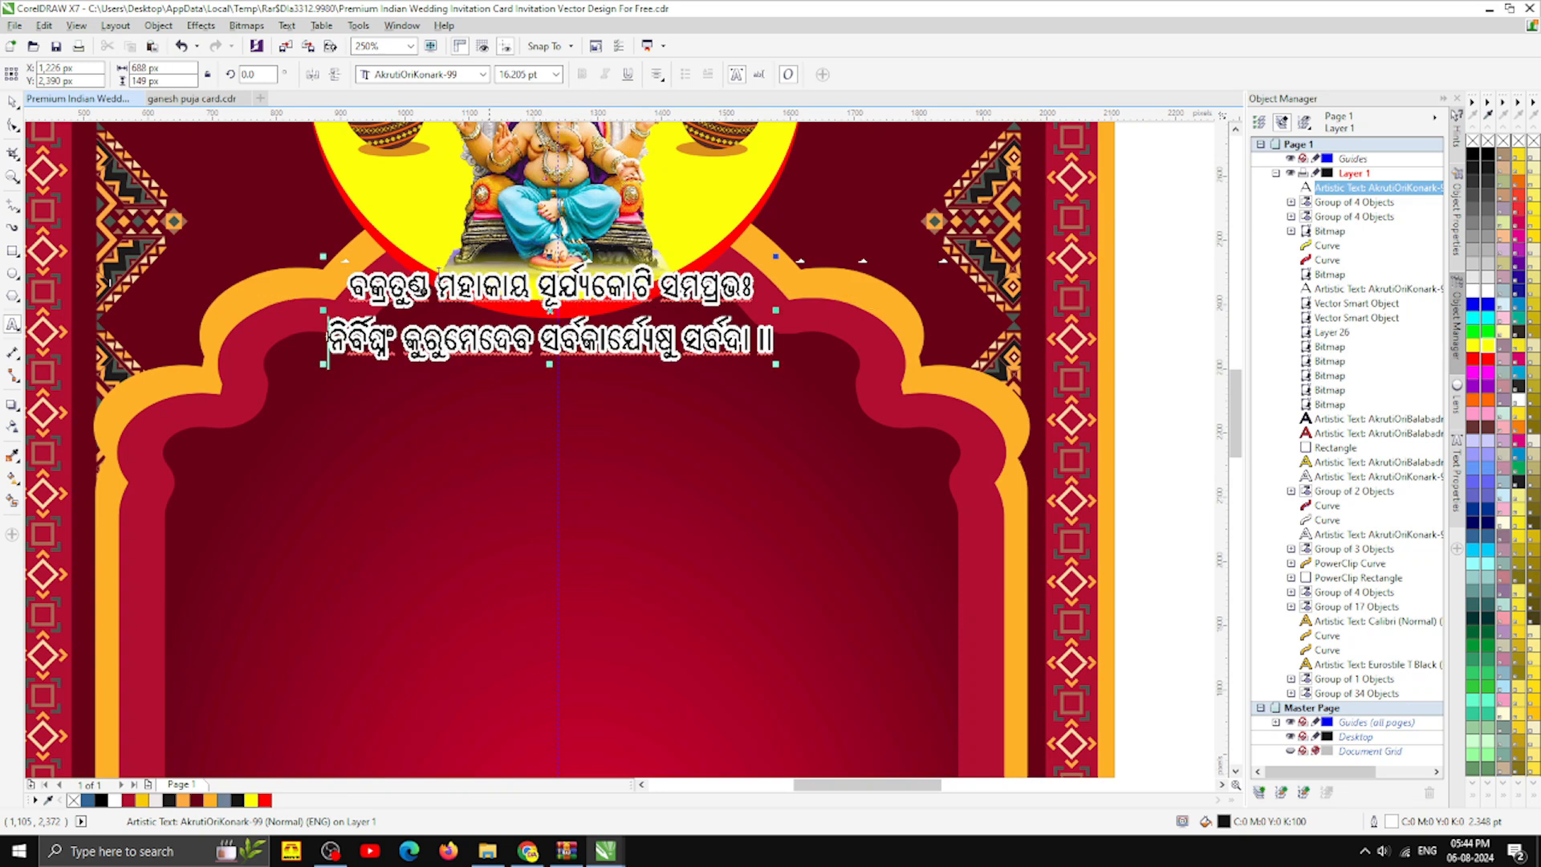
left_click(11, 102)
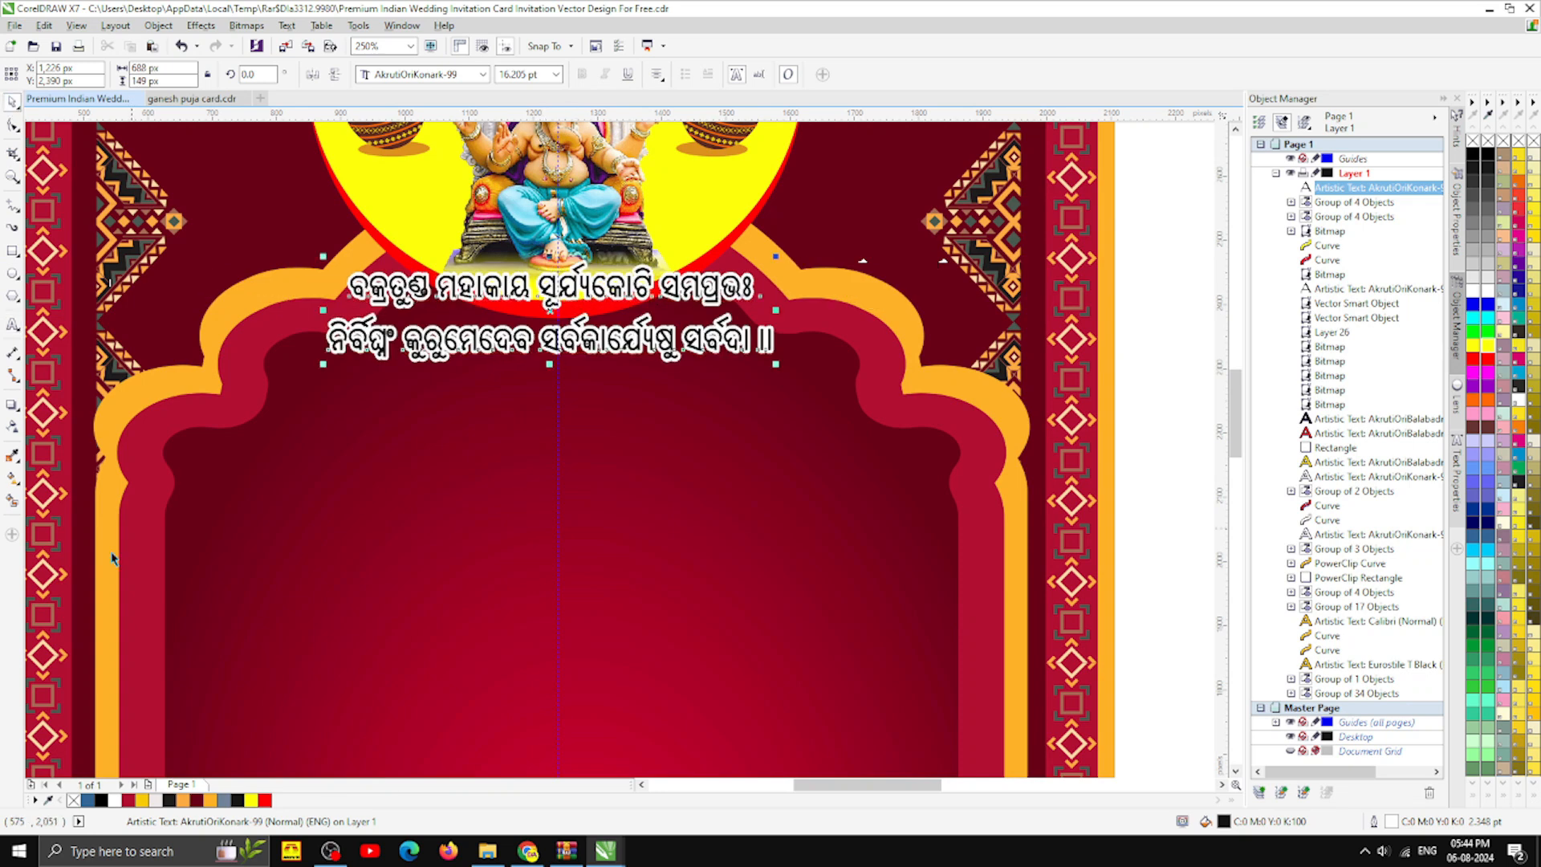
- Remove the mantra text's outline and place it centred below the half-circle at about 498 × 108 px
right_click(72, 800)
left_click_drag(772, 365, 712, 348)
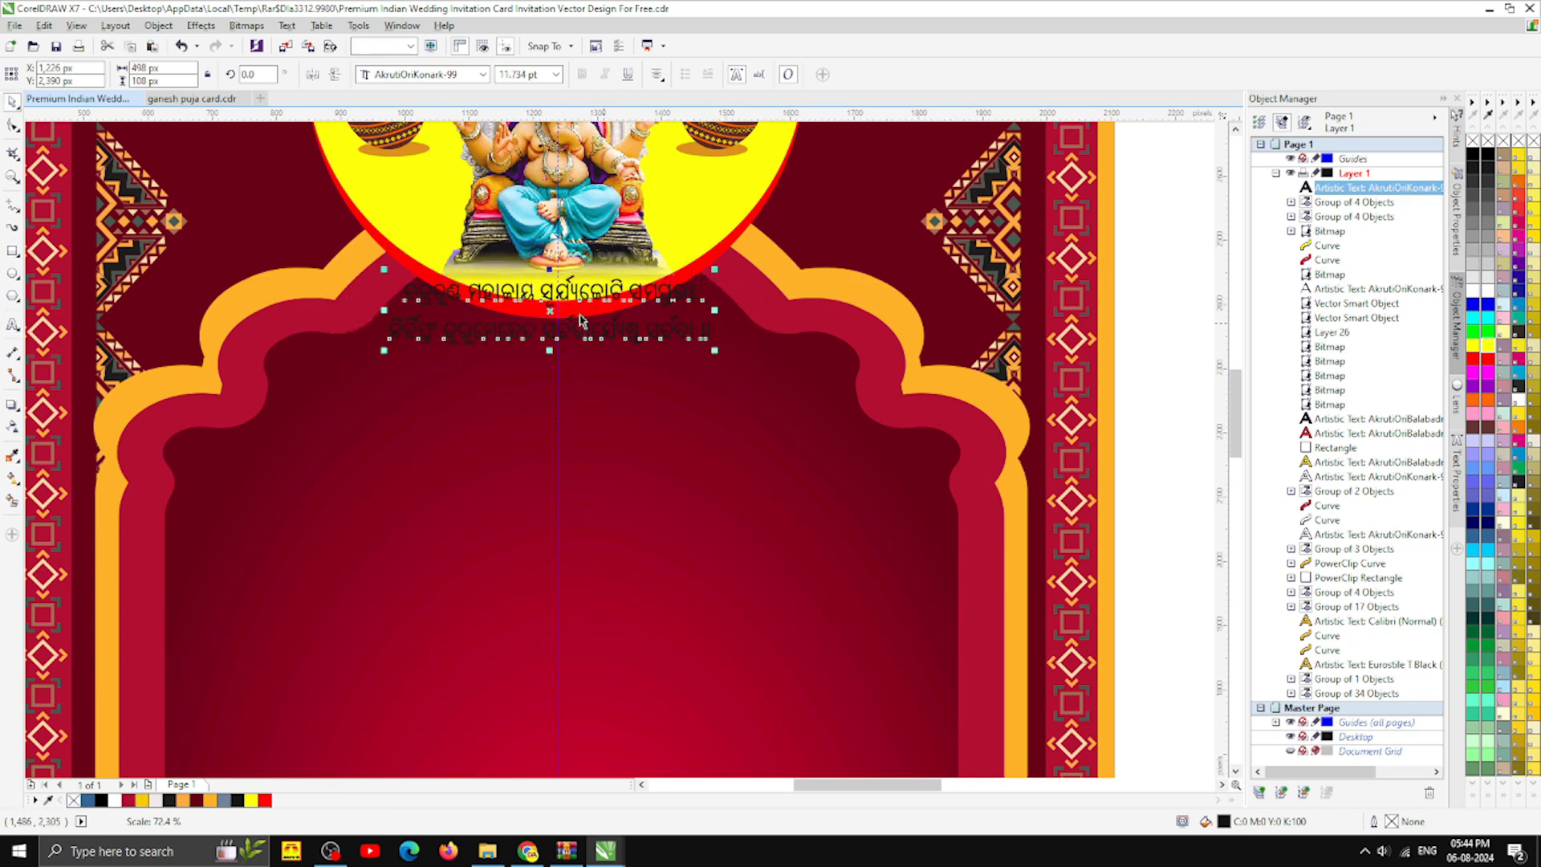
left_click_drag(550, 320, 558, 463)
- Draw a rectangle about 723 × 114 px across the half-circle's lower edge, filled blue (#336699) without an outline
left_click(12, 250)
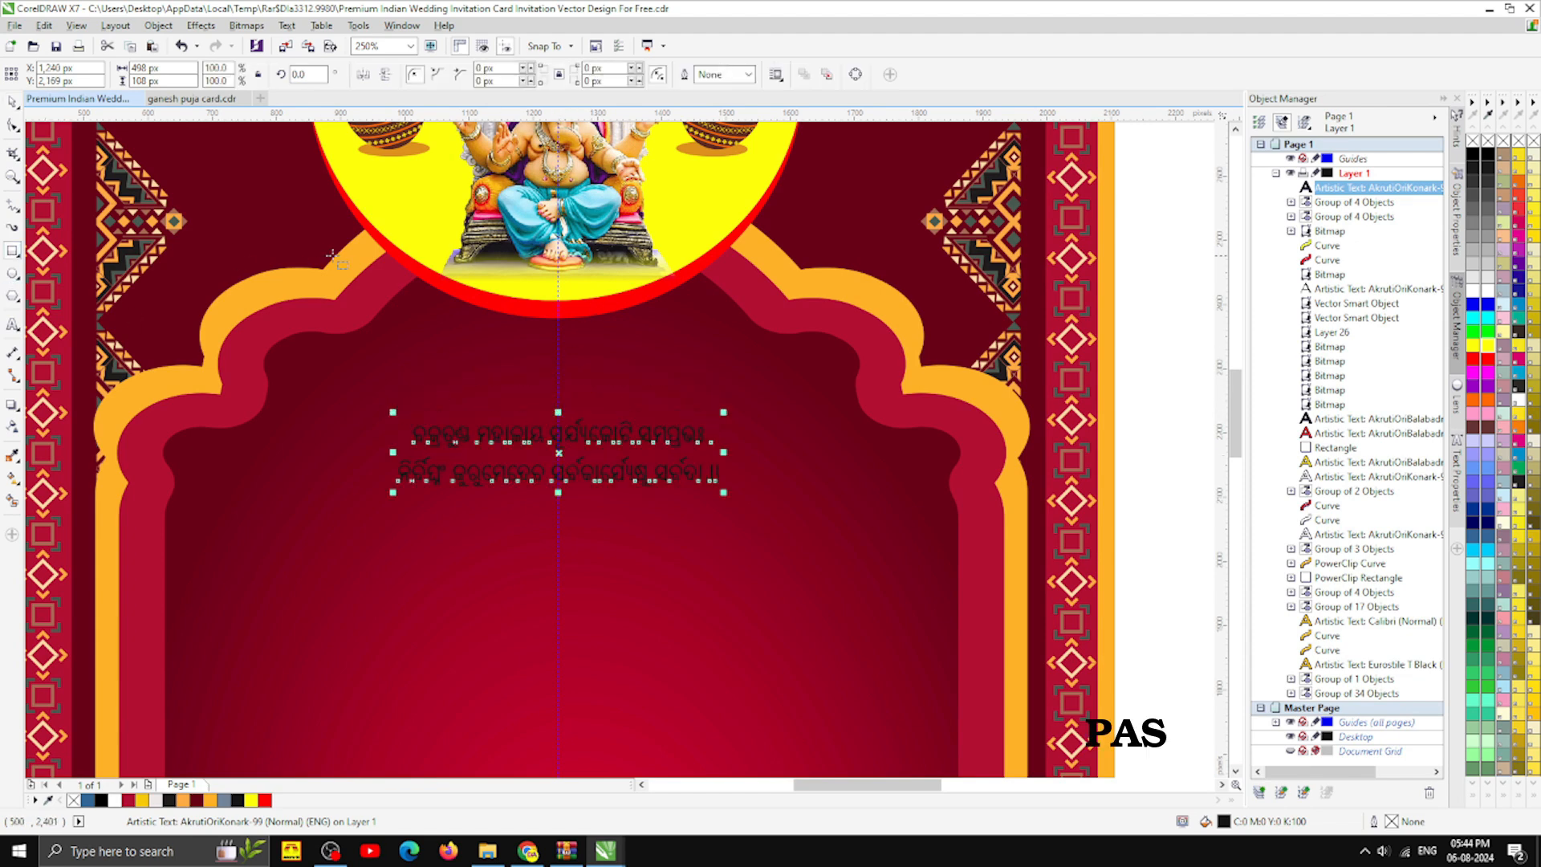
left_click_drag(323, 261, 788, 333)
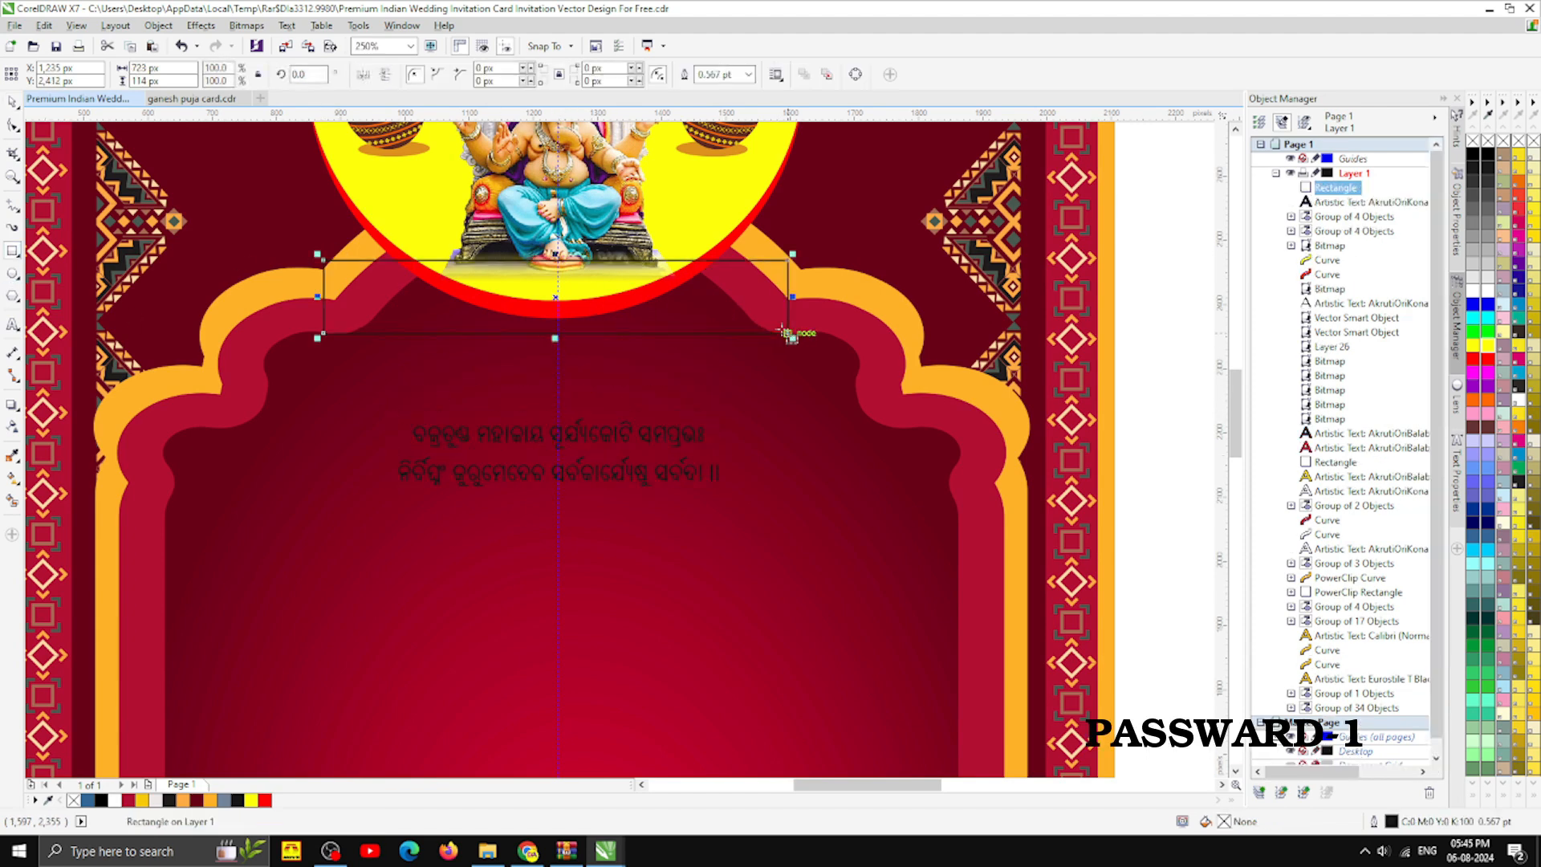
key("space")
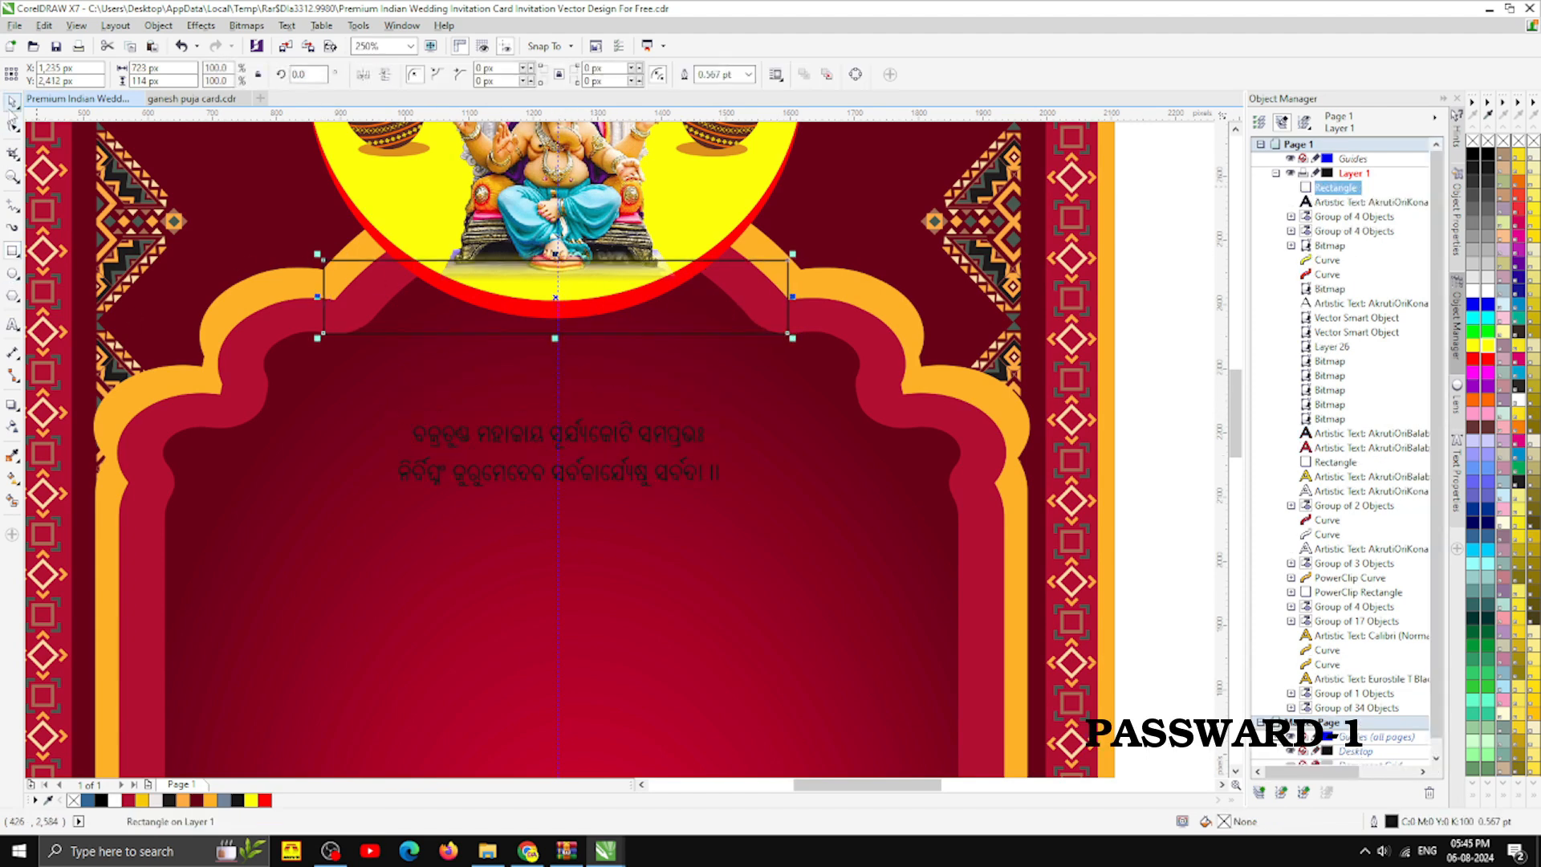
left_click(214, 799)
right_click(75, 801)
left_click(89, 800)
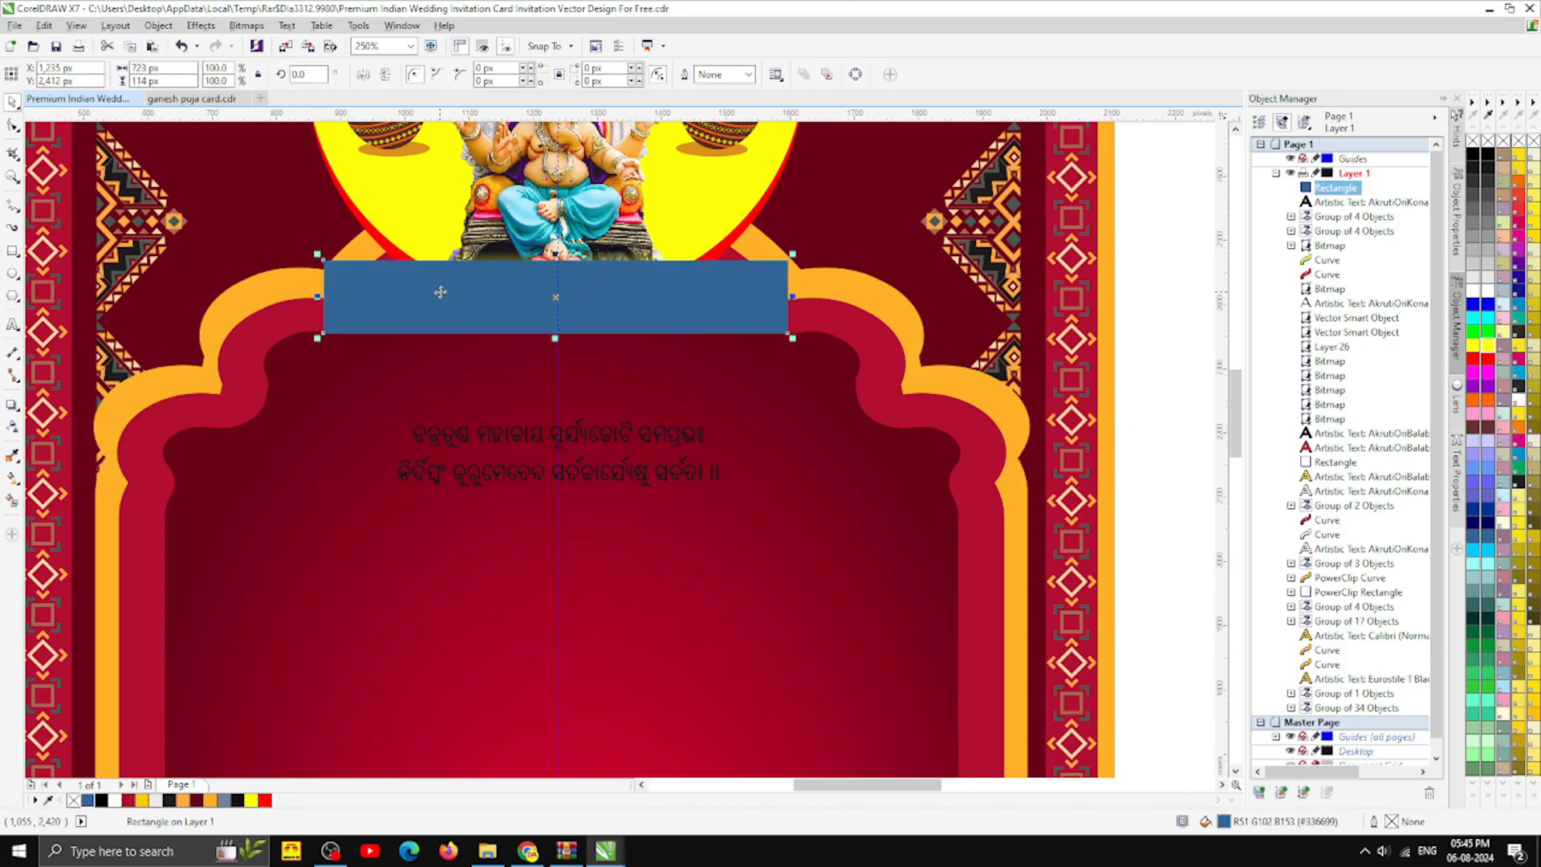
- Give the blue rectangle scalloped corners with a radius of about 35 px
left_click(13, 126)
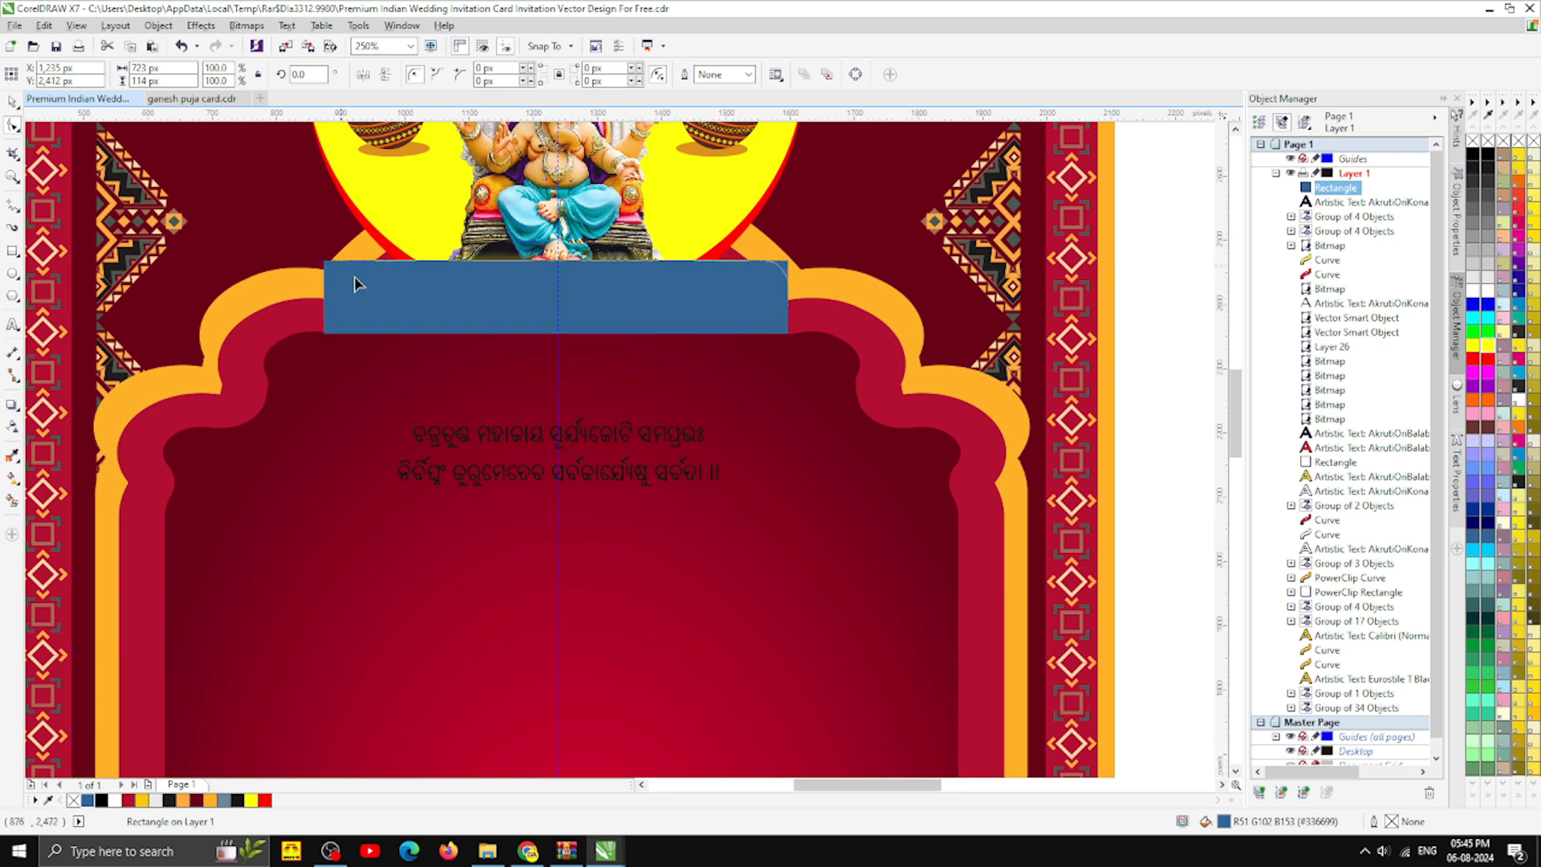
left_click_drag(319, 257, 353, 279)
left_click(459, 74)
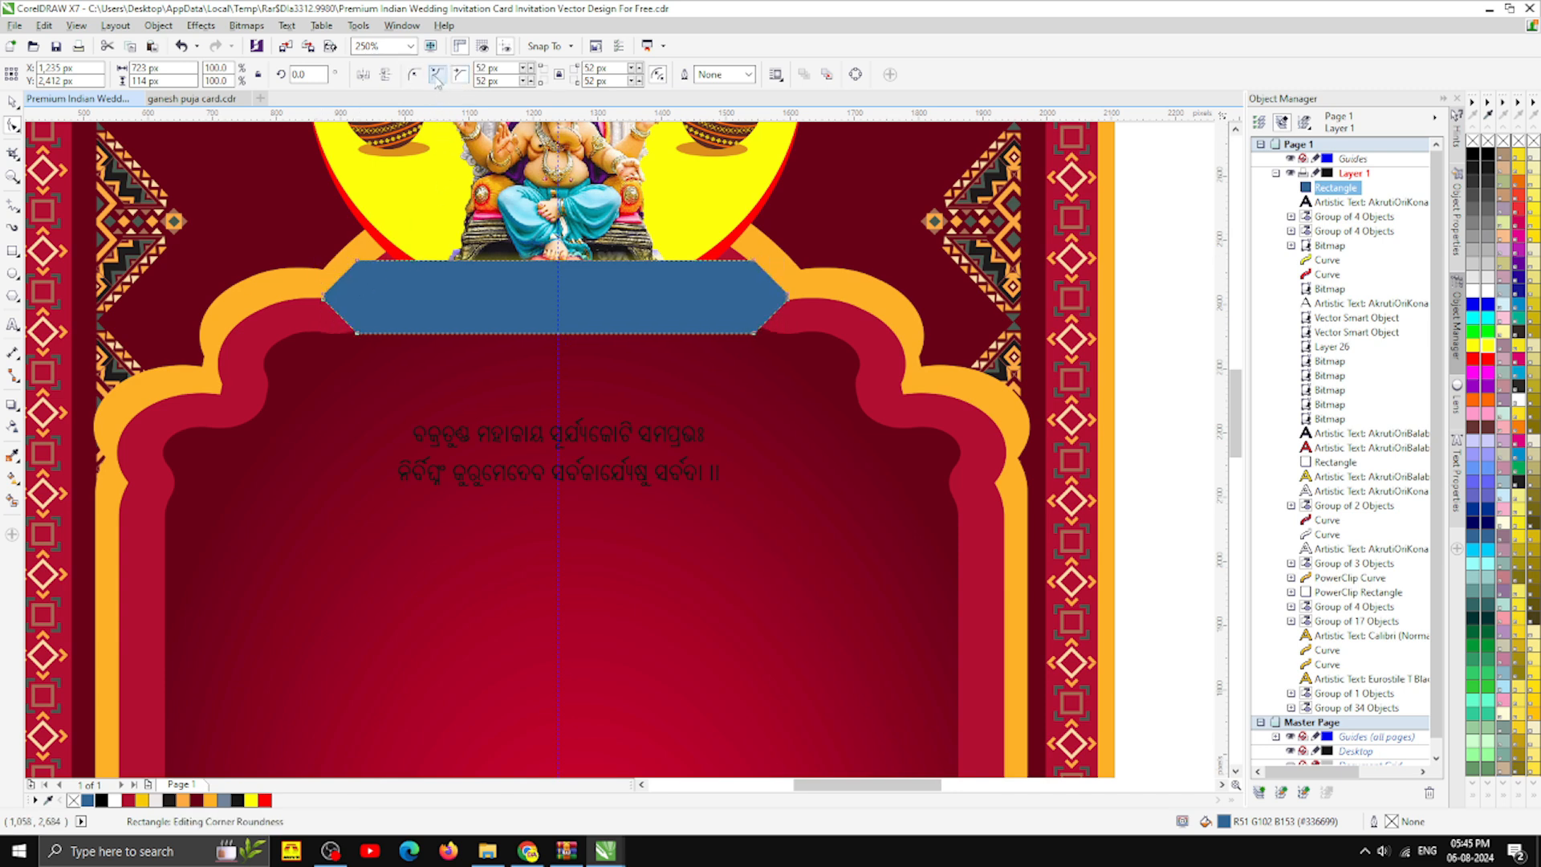
left_click(436, 76)
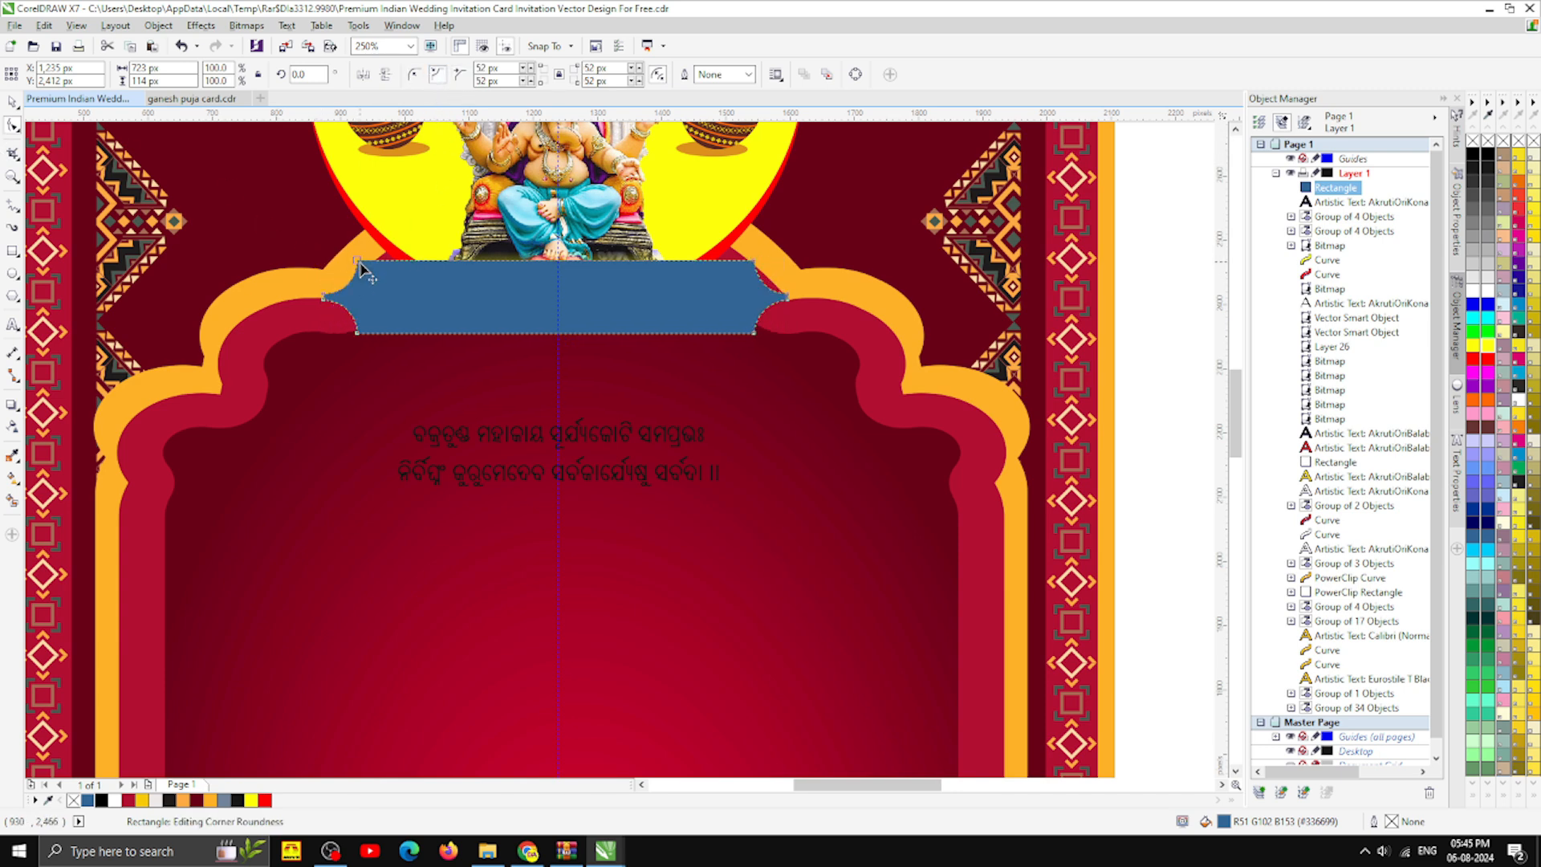
left_click_drag(358, 262, 346, 262)
left_click(13, 103)
scroll(511, 365, "down", 1)
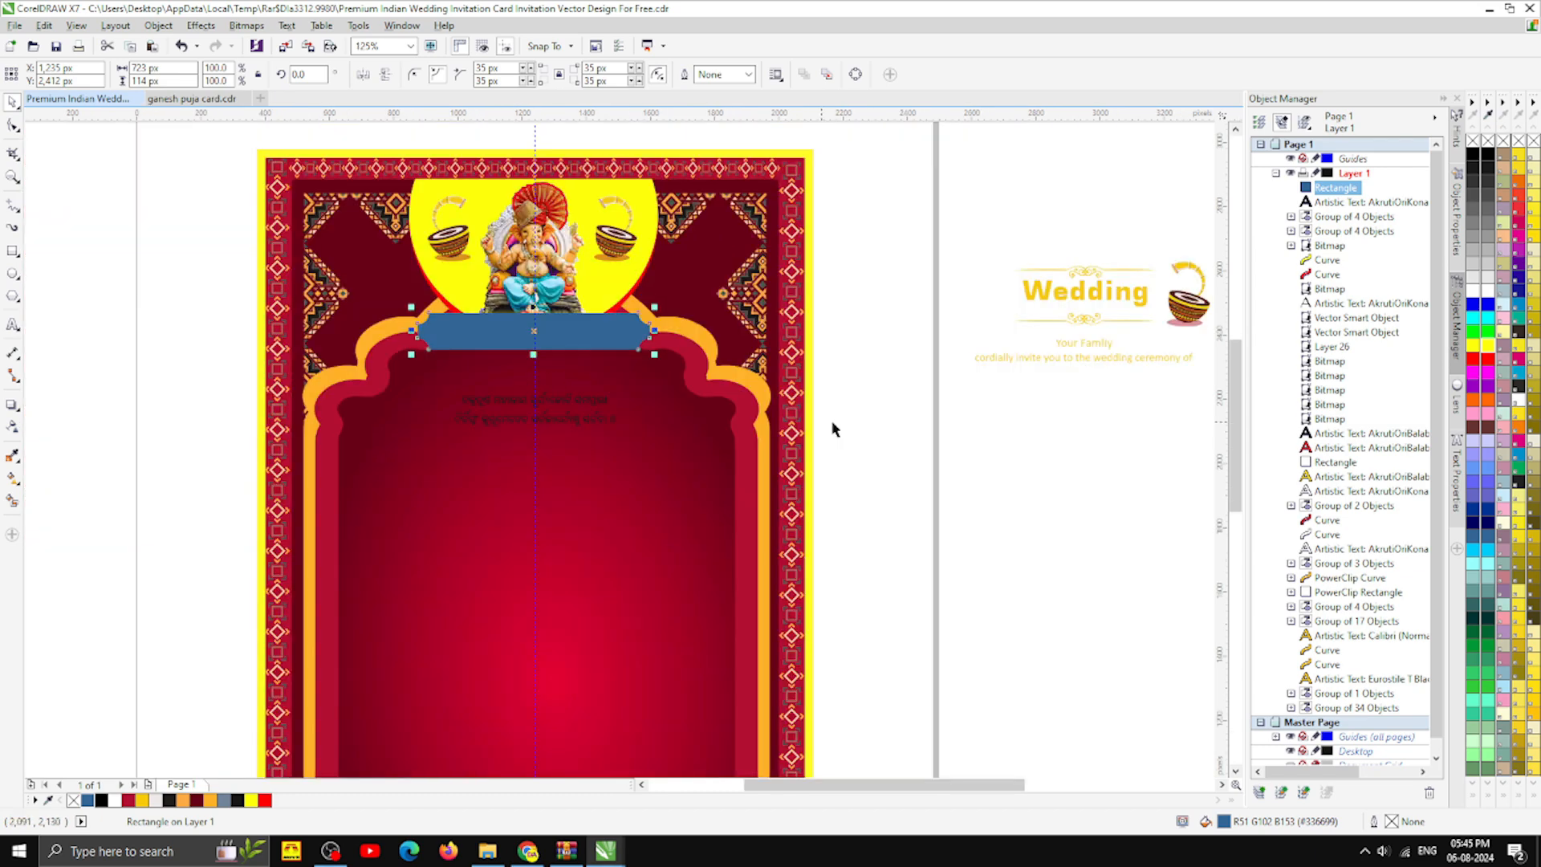
- Move the mantra text onto the blue rectangle, bring it to the front and centre it on the vertical guideline
left_click(888, 443)
scroll(500, 504, "up", 3)
scroll(498, 514, "down", 3)
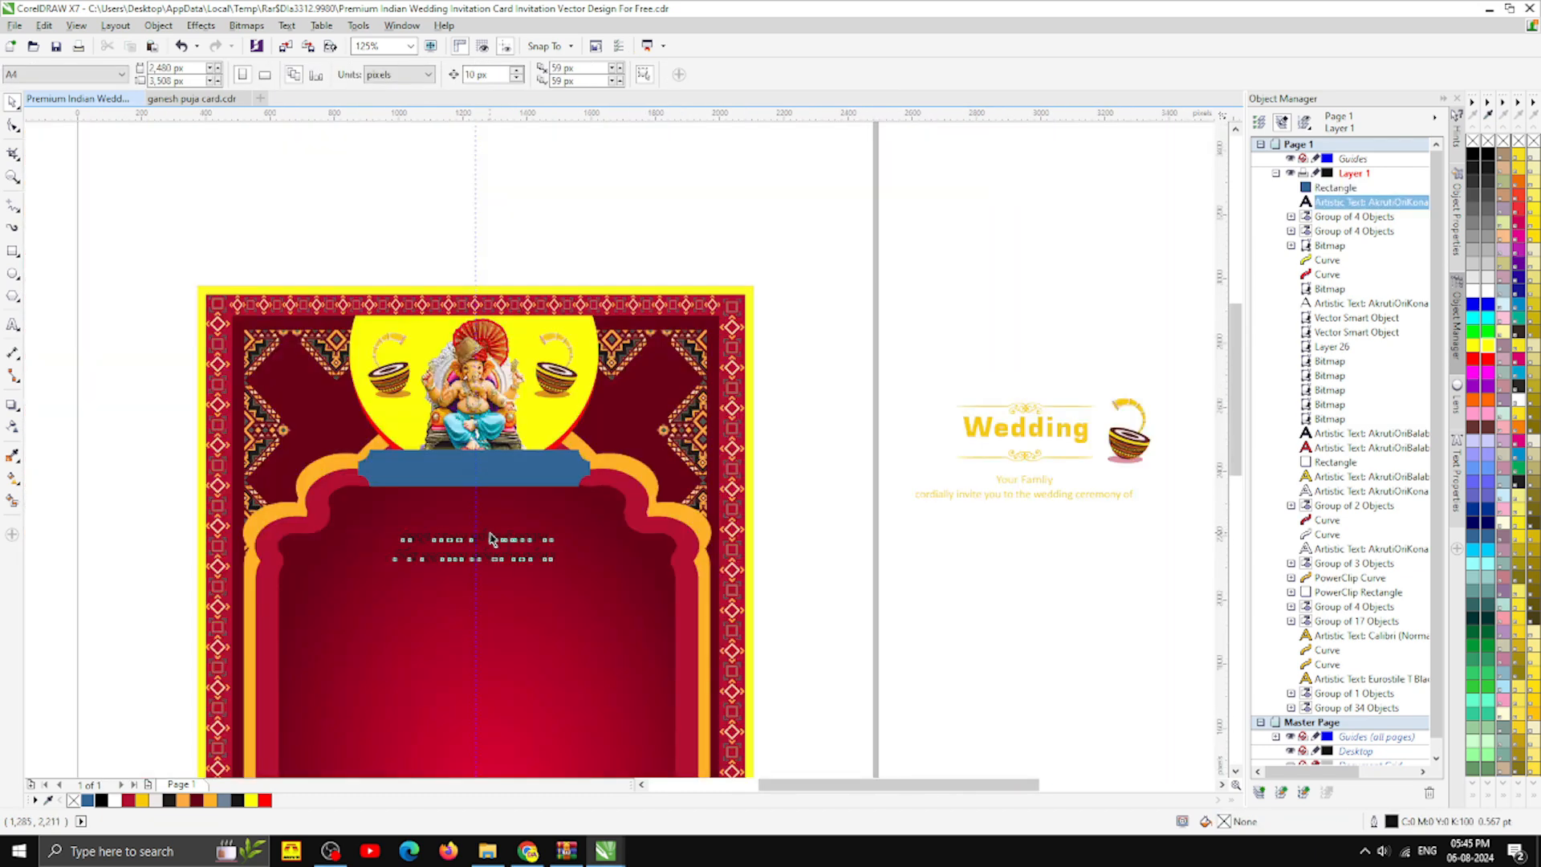
left_click_drag(492, 539, 488, 463)
scroll(489, 463, "up", 2)
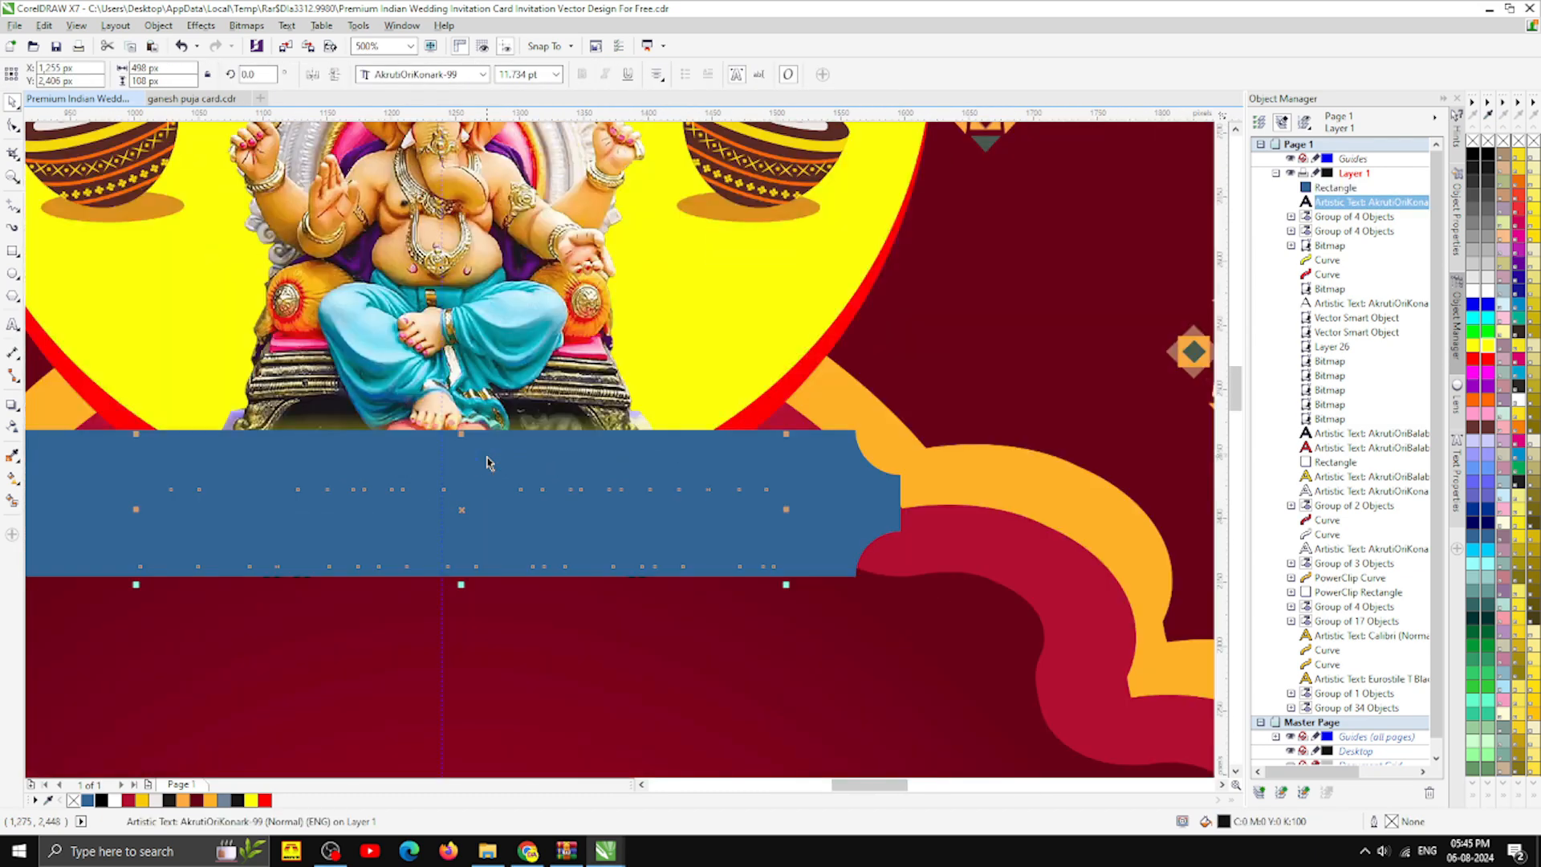
key("shift+Page_Up")
scroll(429, 510, "up", 1)
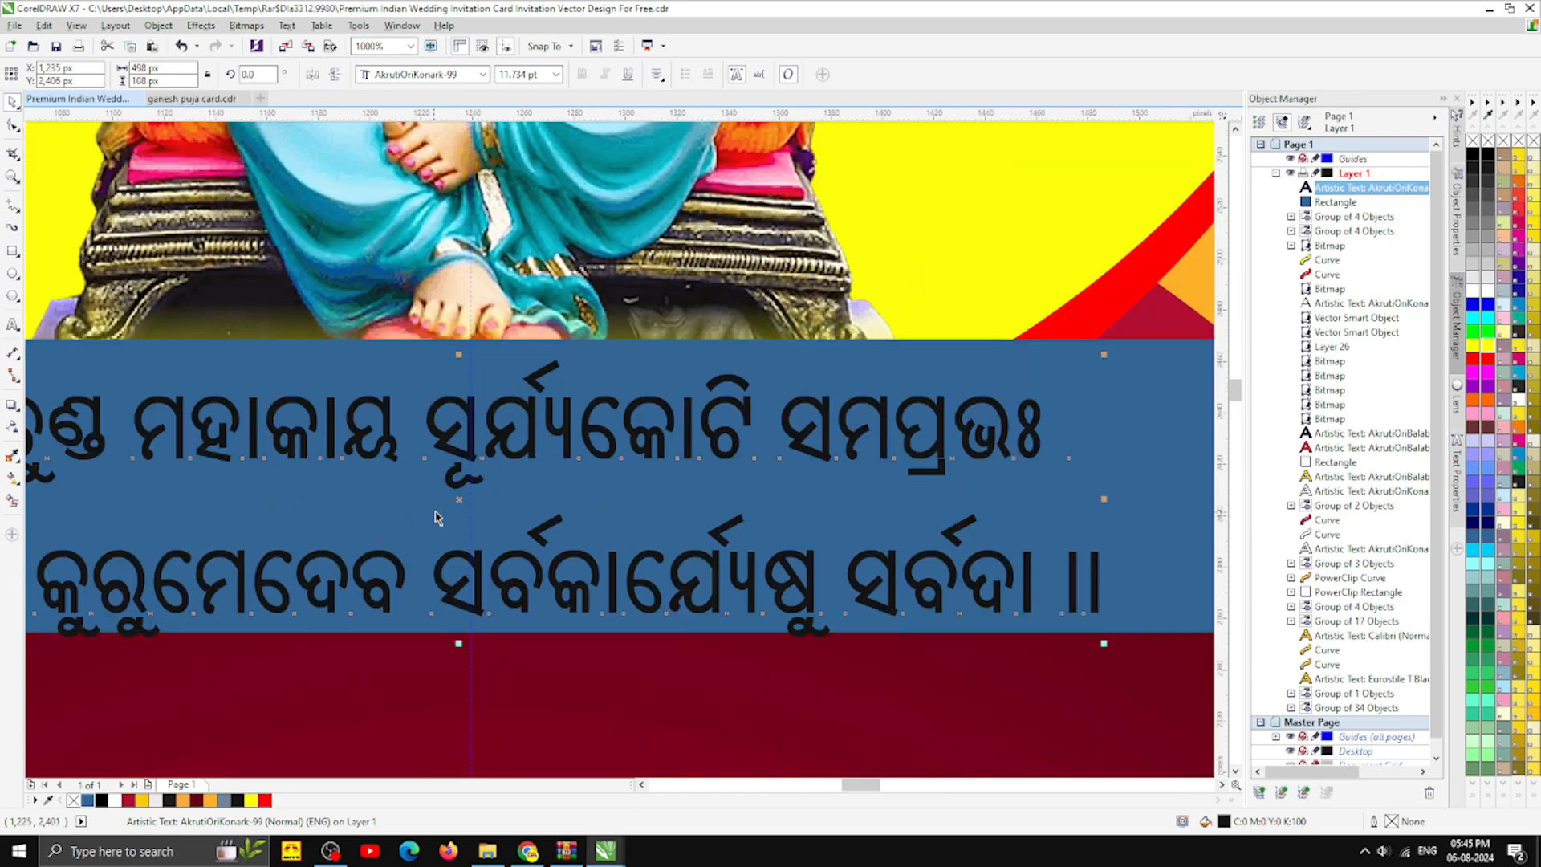
left_click_drag(459, 498, 472, 490)
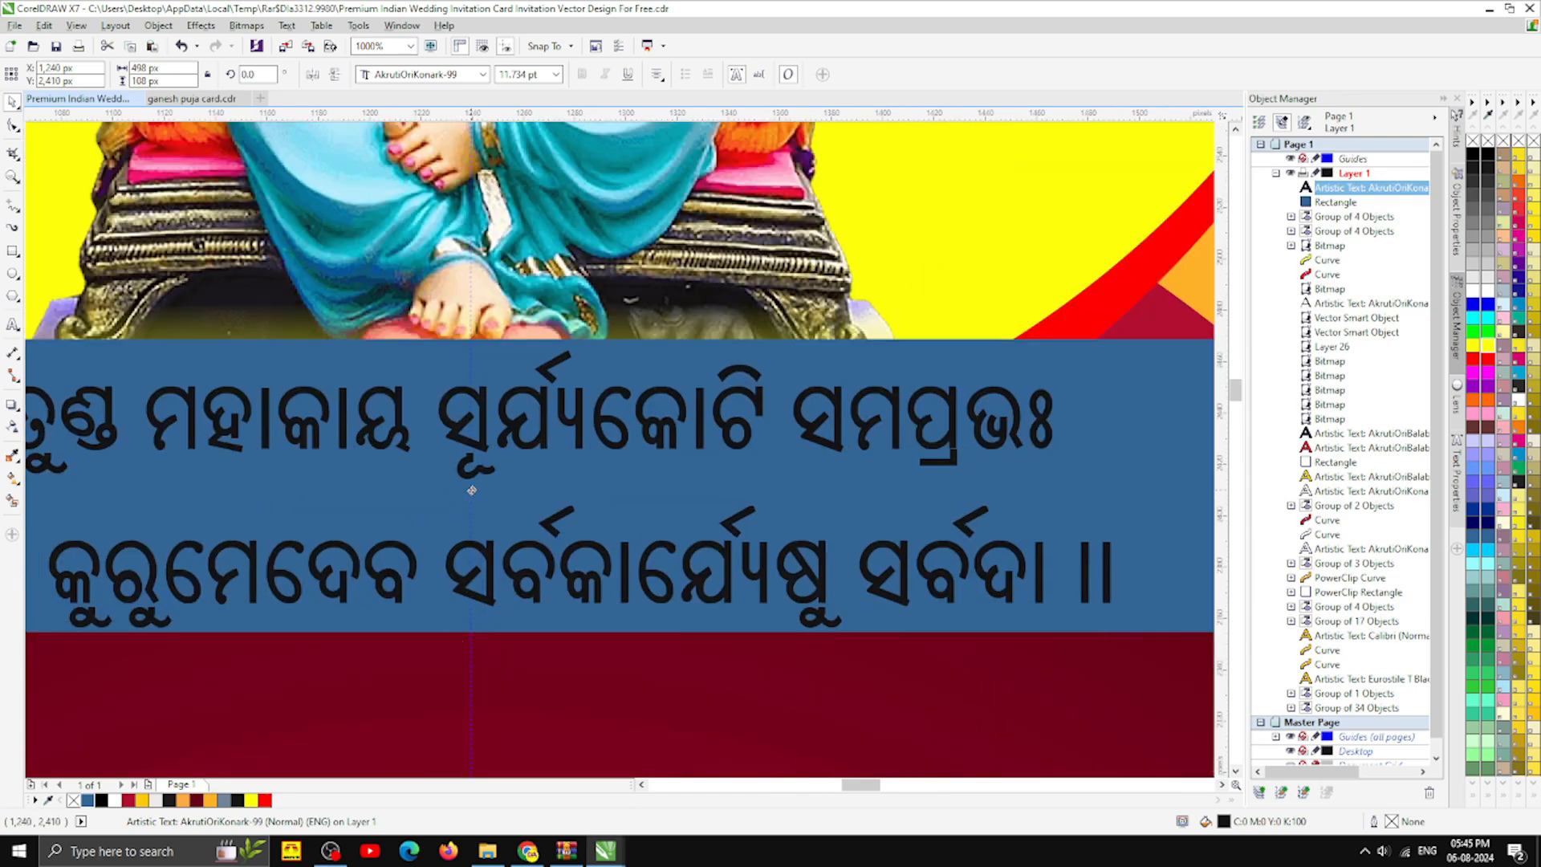
- Fill the mantra text white and resize it to about 563 × 92 px
left_click(116, 800)
scroll(572, 388, "down", 2)
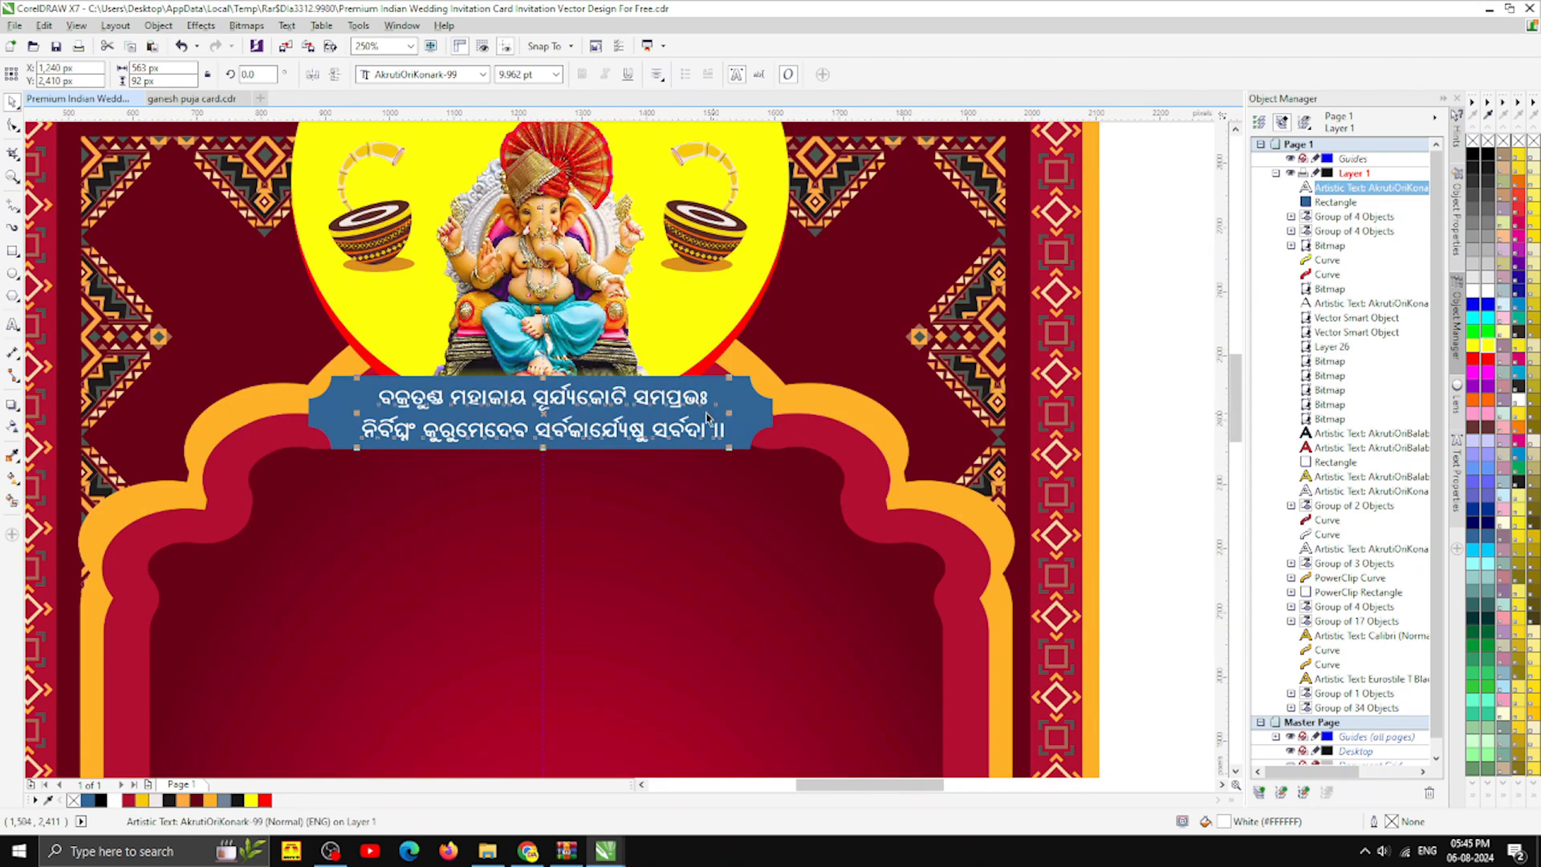
scroll(708, 415, "down", 1)
key("Escape")
scroll(654, 403, "up", 1)
- Try blue (#0000FF), PANTONE Reflex Blue C, navy (#000066) and maroon (#690019) fills on the banner rectangle
left_click(722, 410)
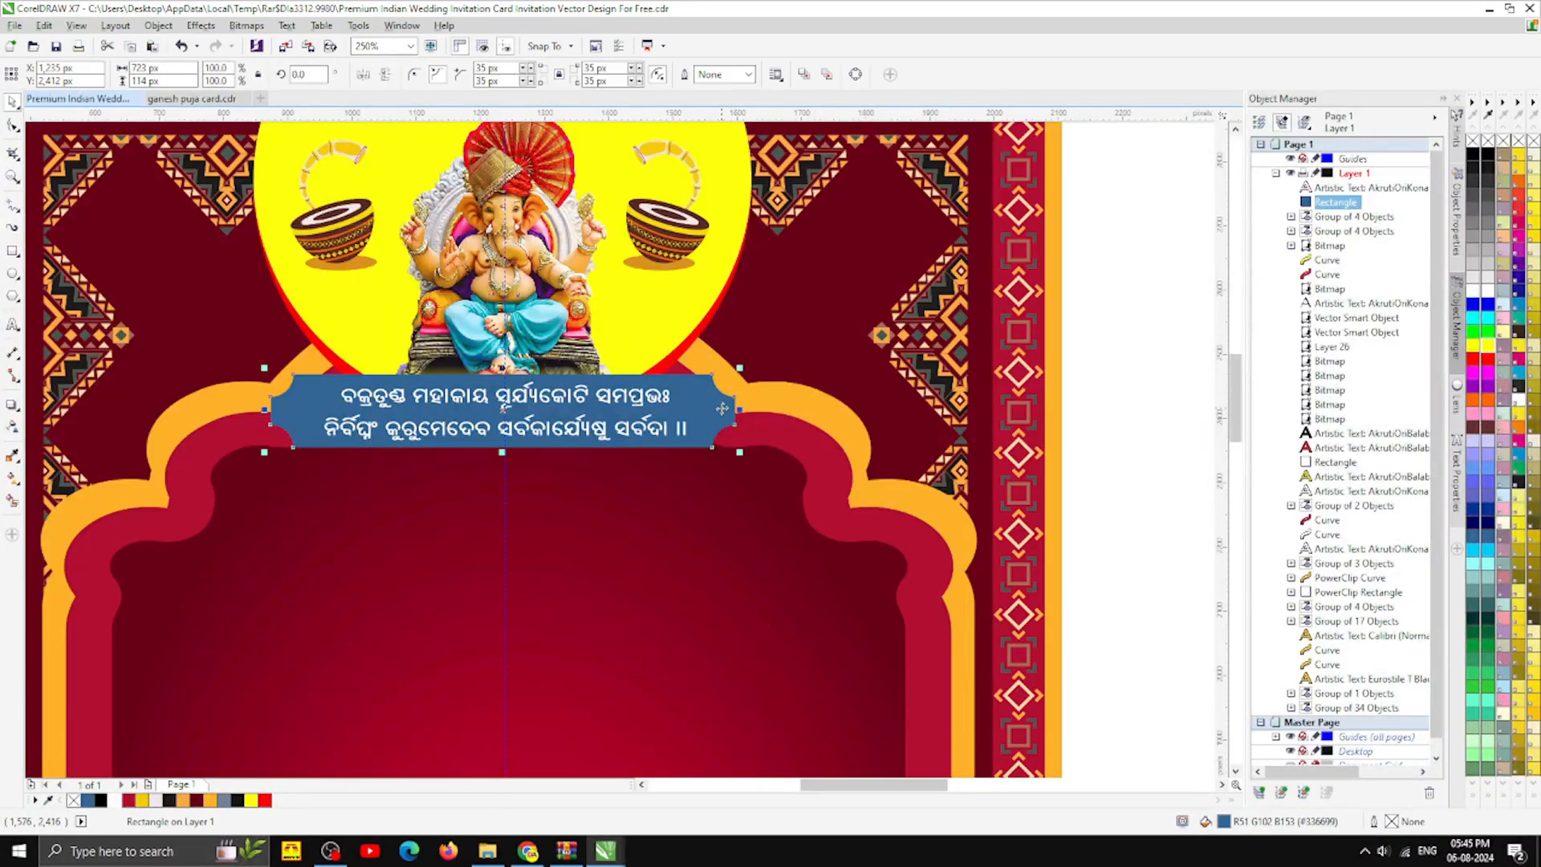
left_click(1478, 305)
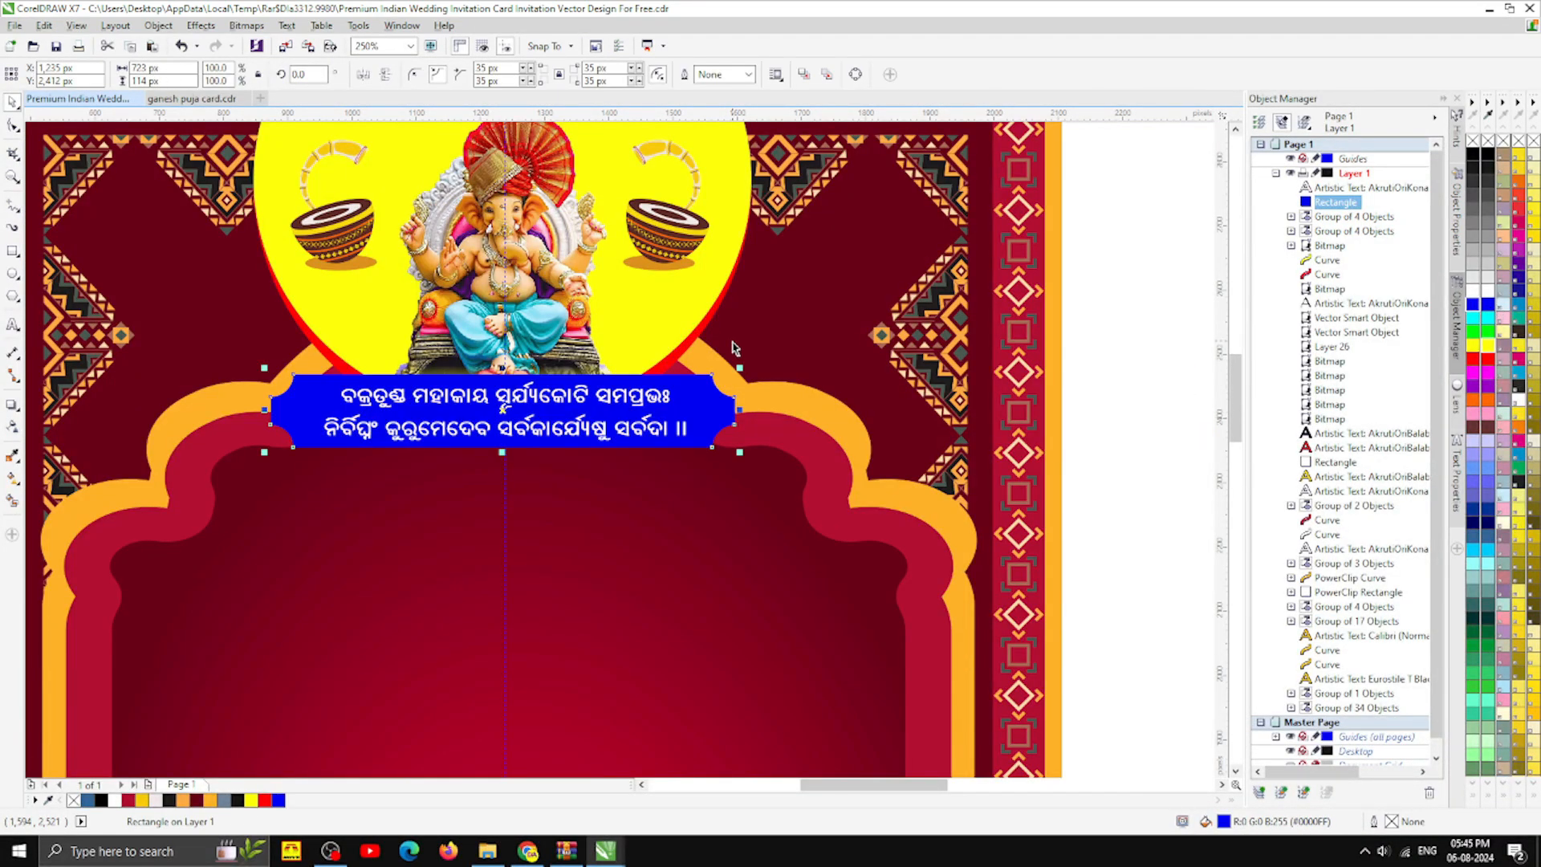
left_click(1519, 293)
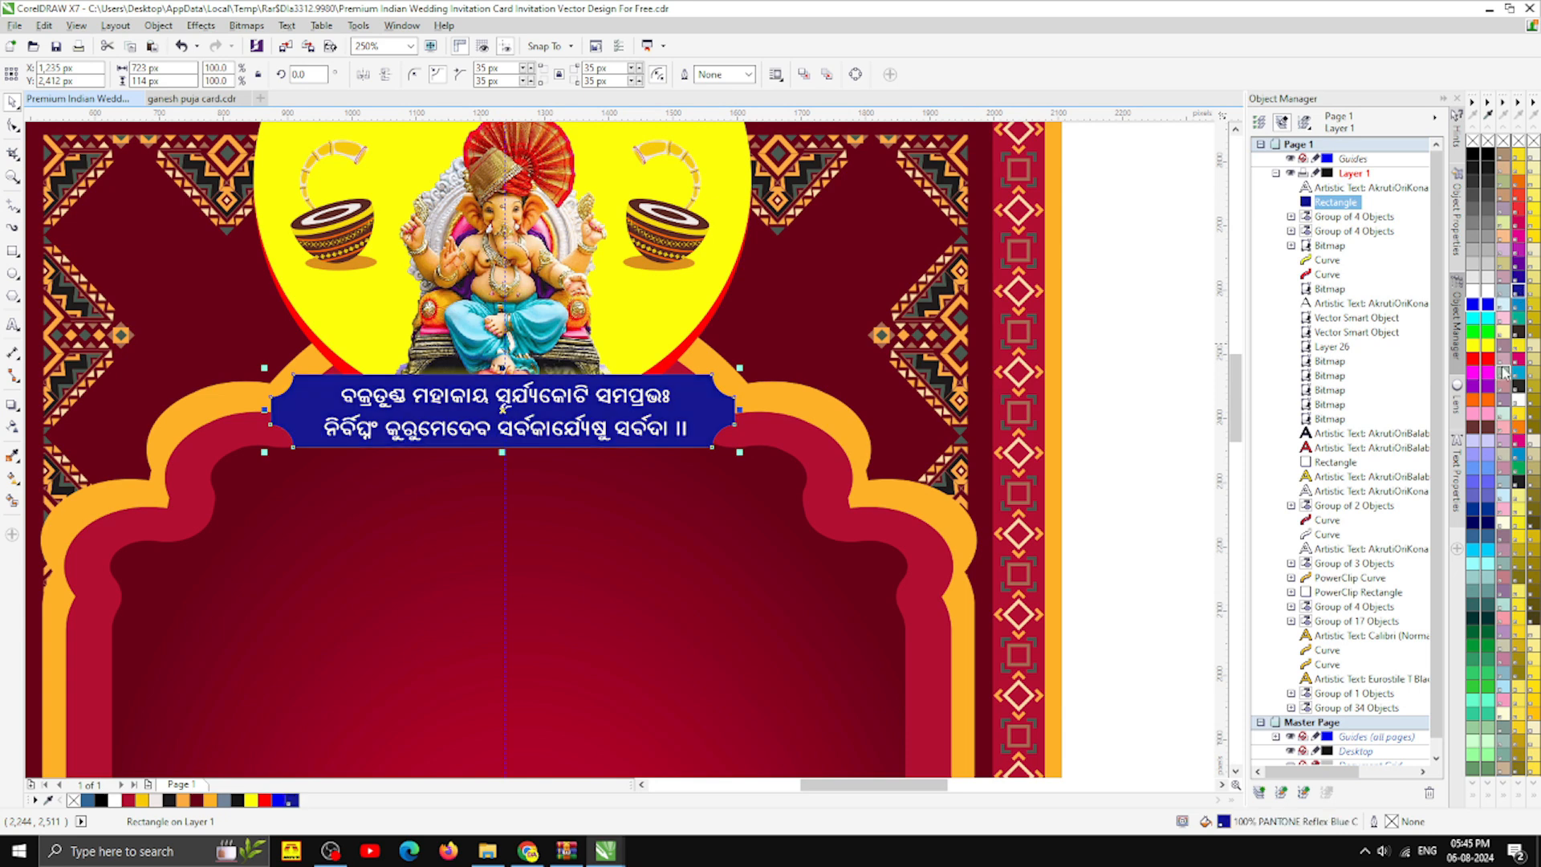
left_click(1474, 525)
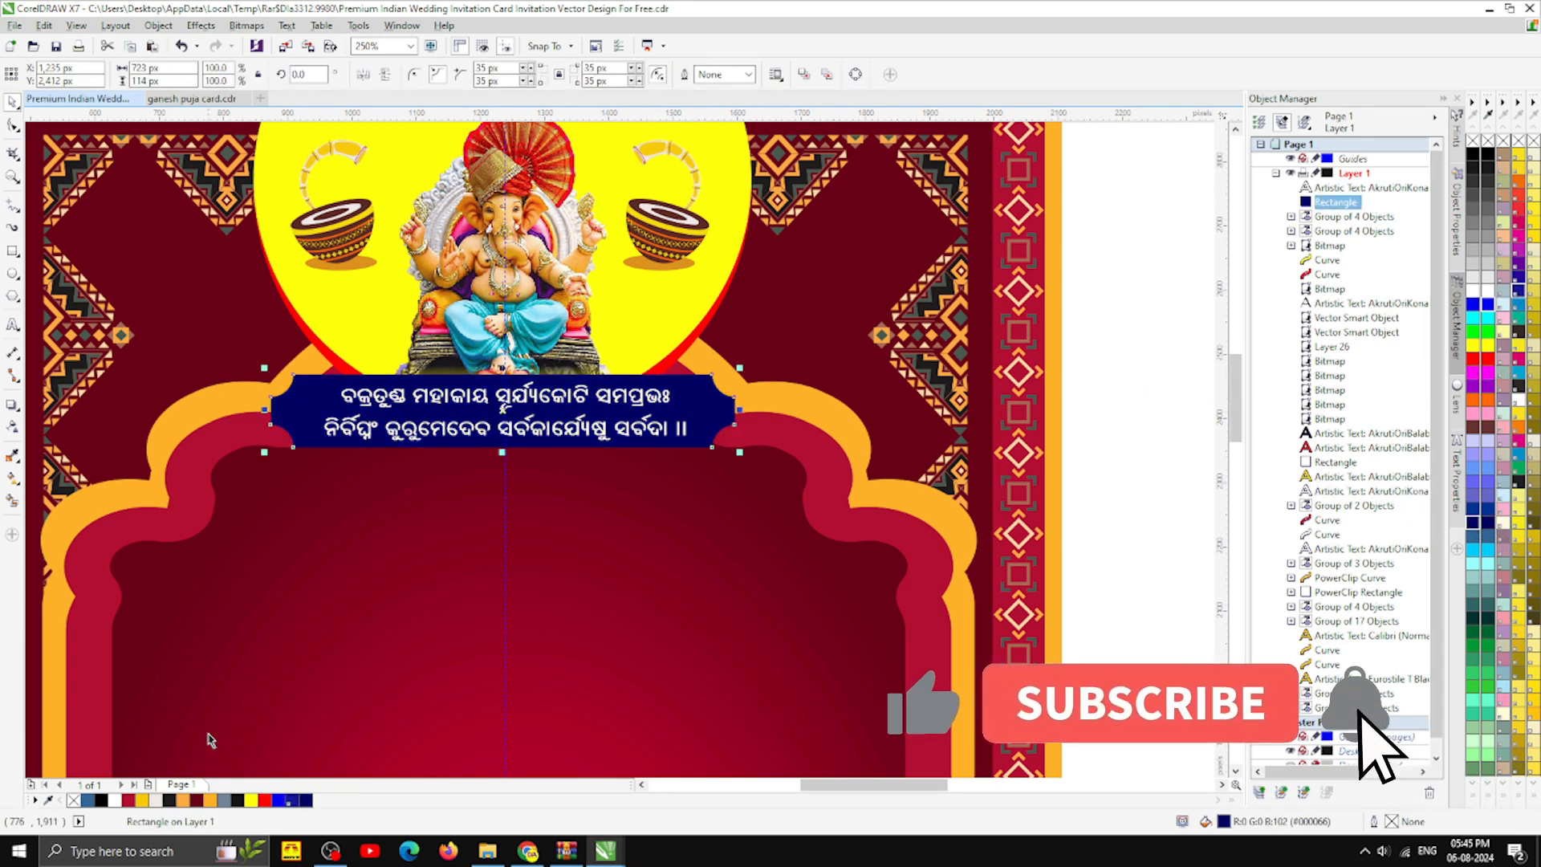
left_click(194, 800)
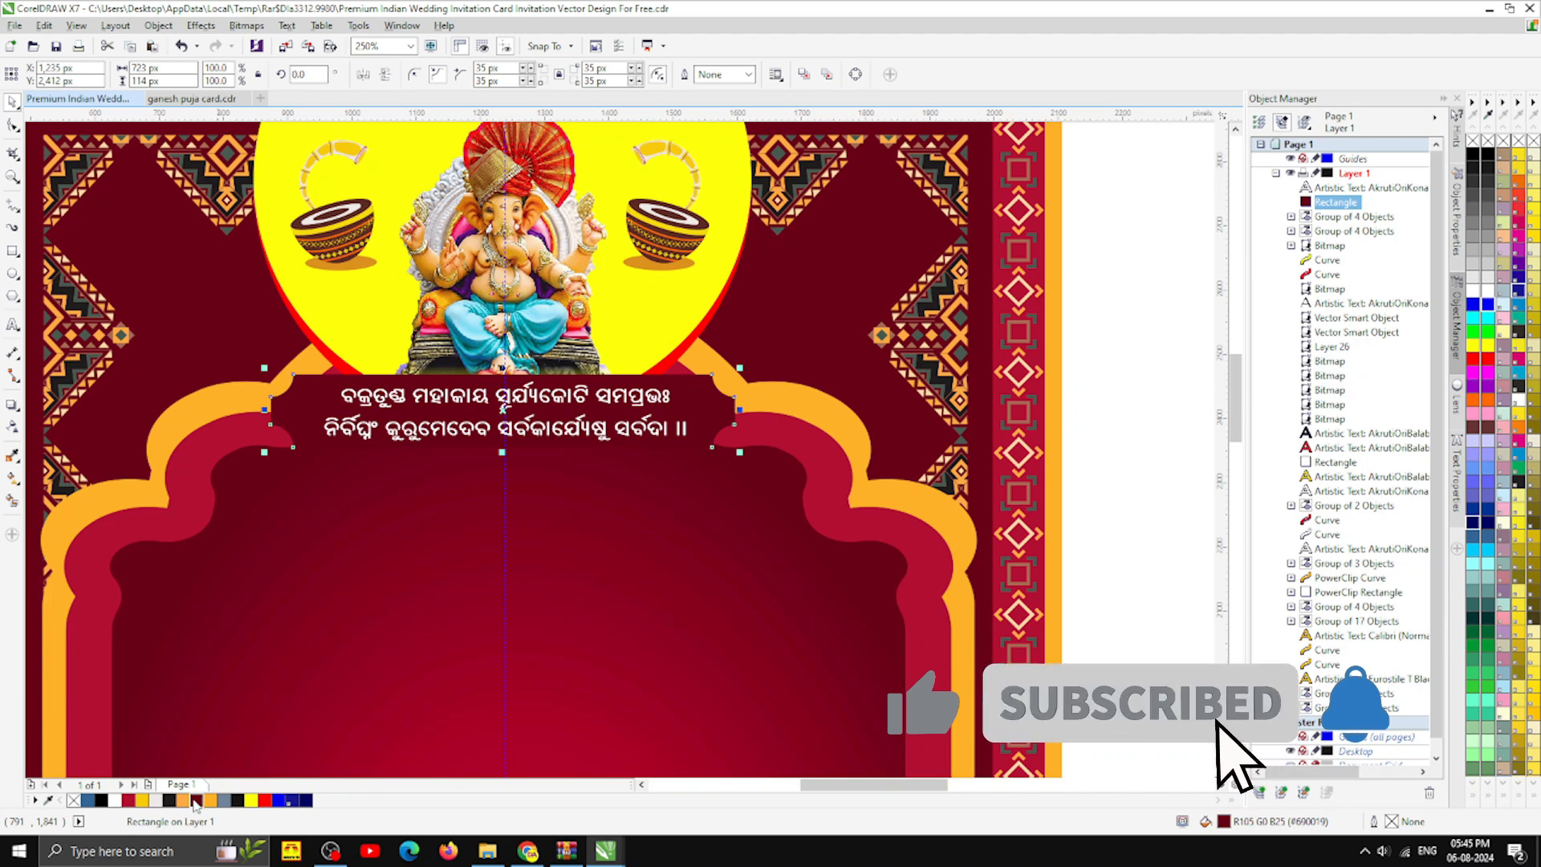
- Fill the banner rectangle white and the mantra text crimson (#B20E34)
left_click(114, 800)
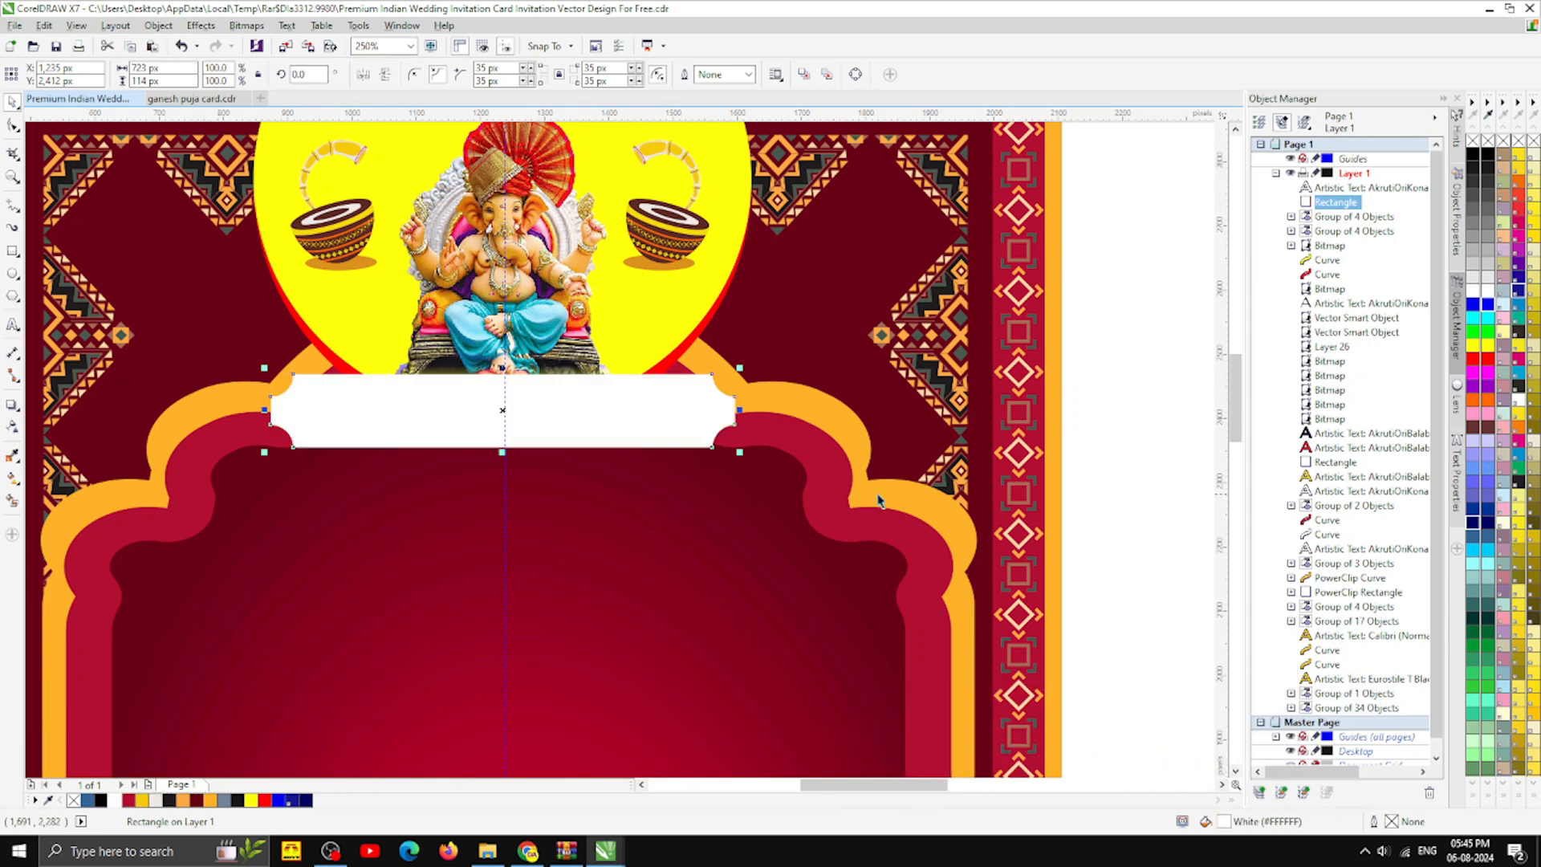
left_click(542, 399)
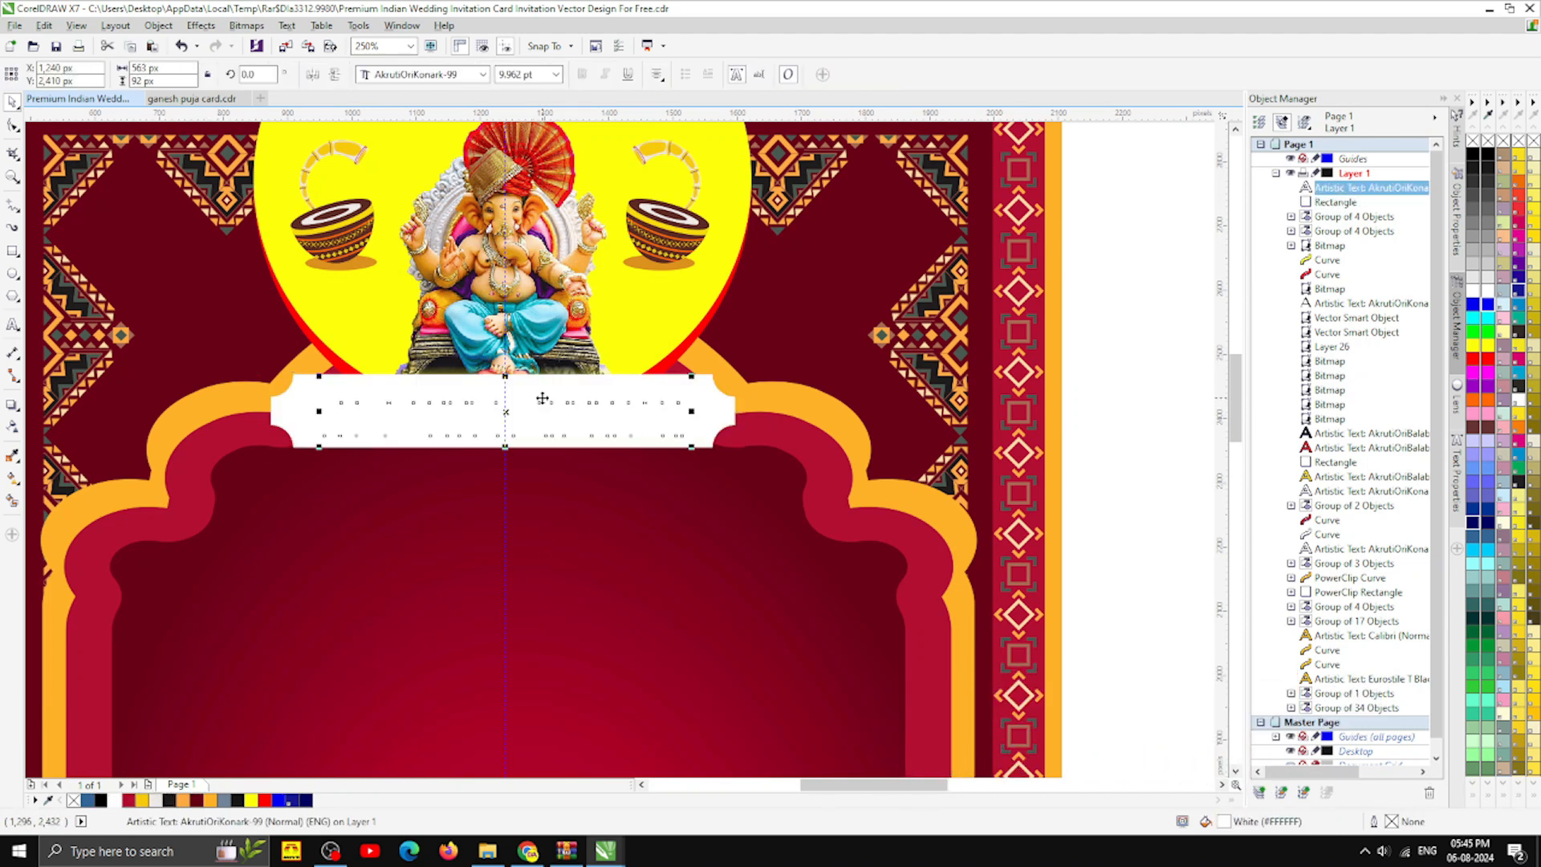
left_click(128, 800)
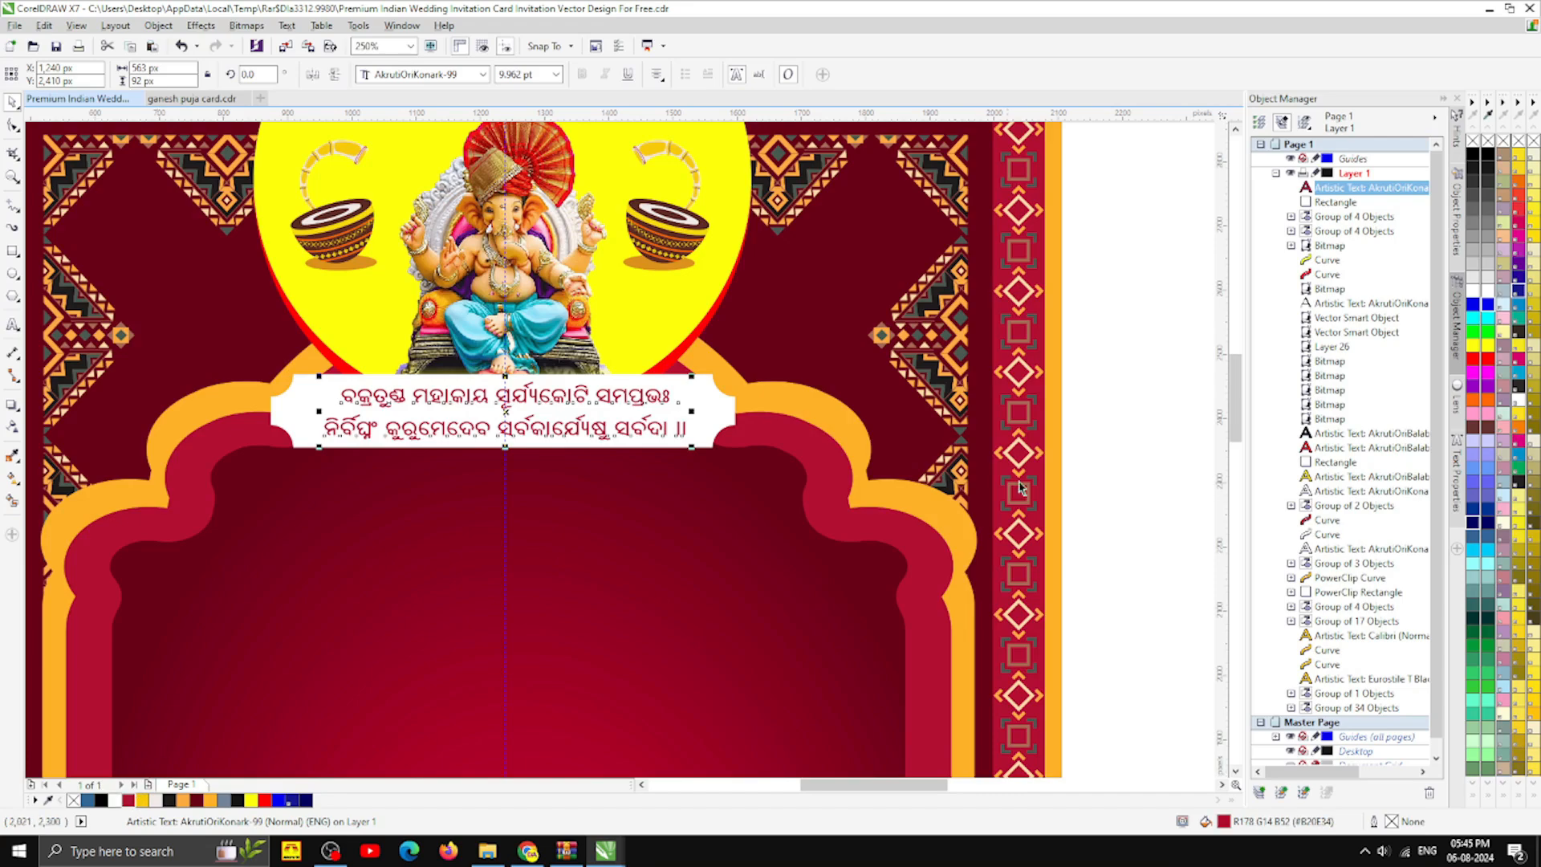
left_click(1111, 474)
- Copy the Odia invitation text from the yellow reference card into the arch below the mantra banner and centre it on the guideline
scroll(667, 446, "down", 1)
scroll(667, 447, "down", 1)
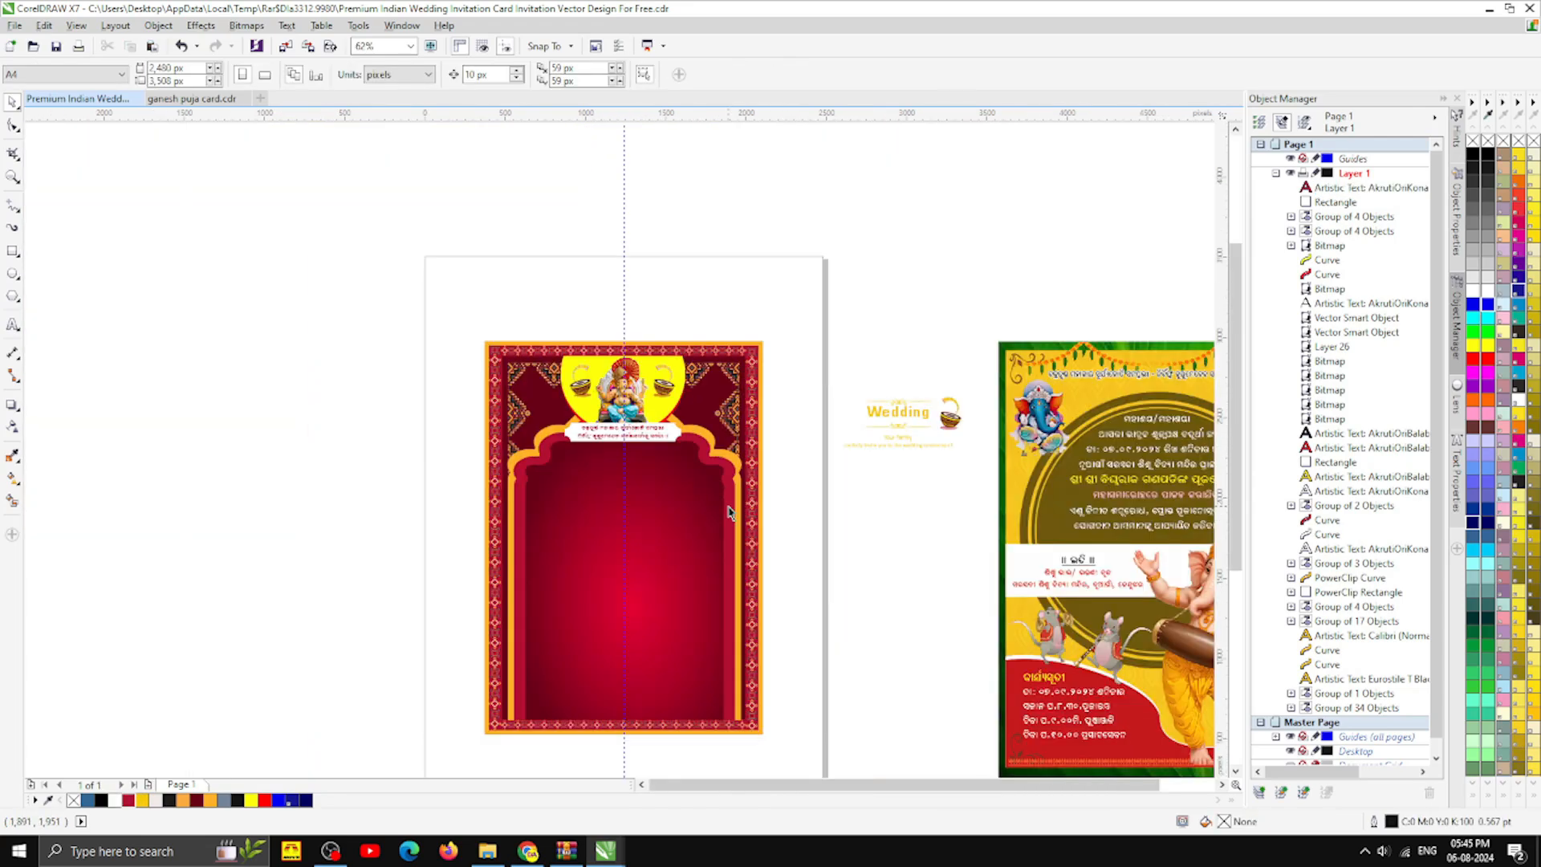
scroll(728, 511, "up", 1)
scroll(758, 378, "down", 2)
scroll(955, 371, "up", 1)
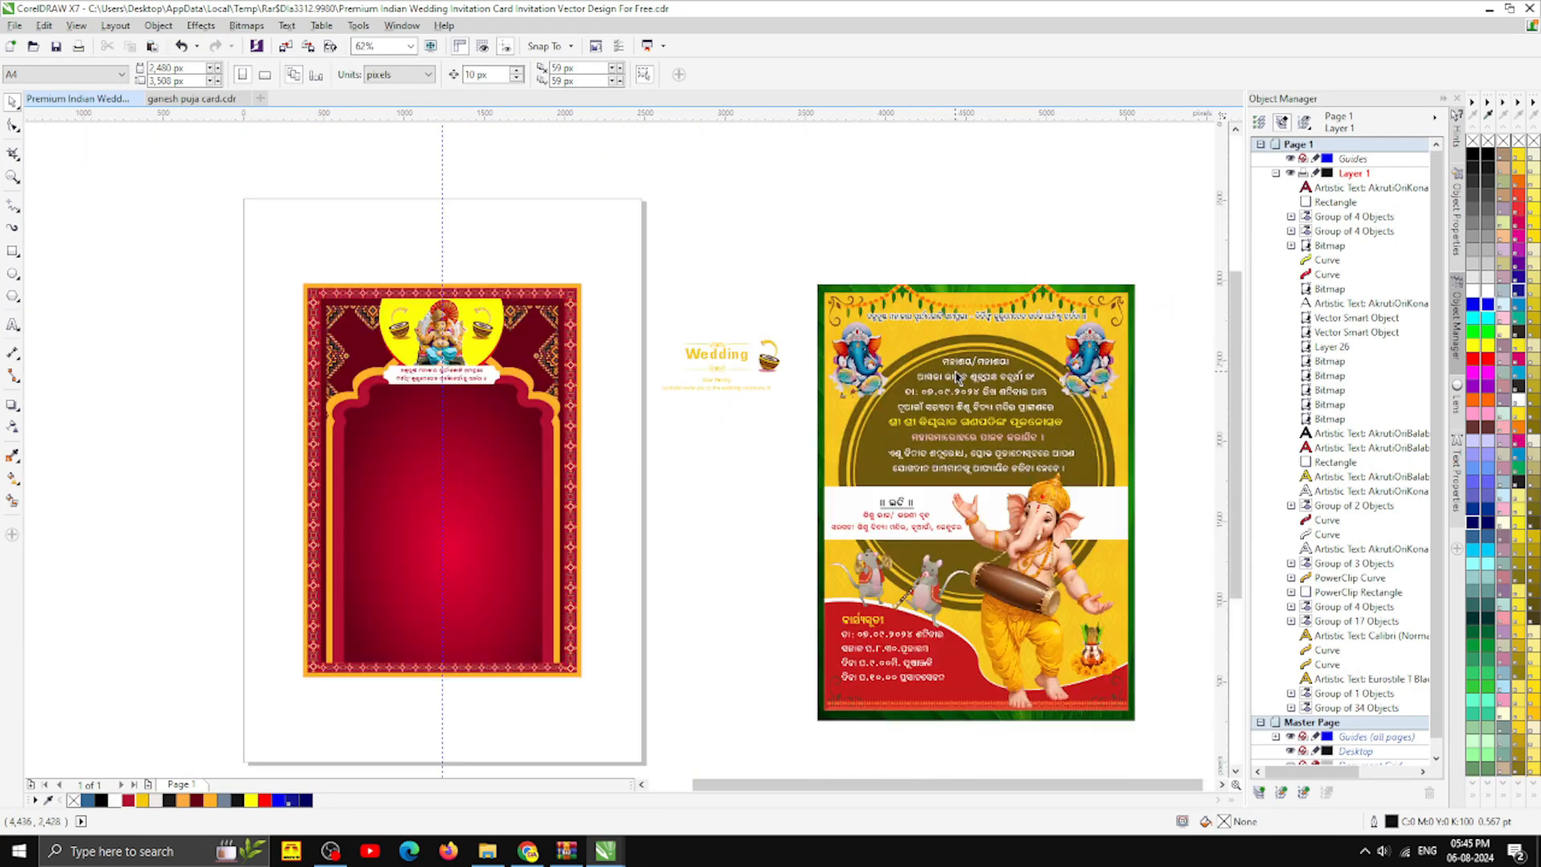
left_click_drag(956, 377, 453, 421)
right_click(453, 422)
scroll(375, 416, "up", 1)
scroll(483, 403, "up", 1)
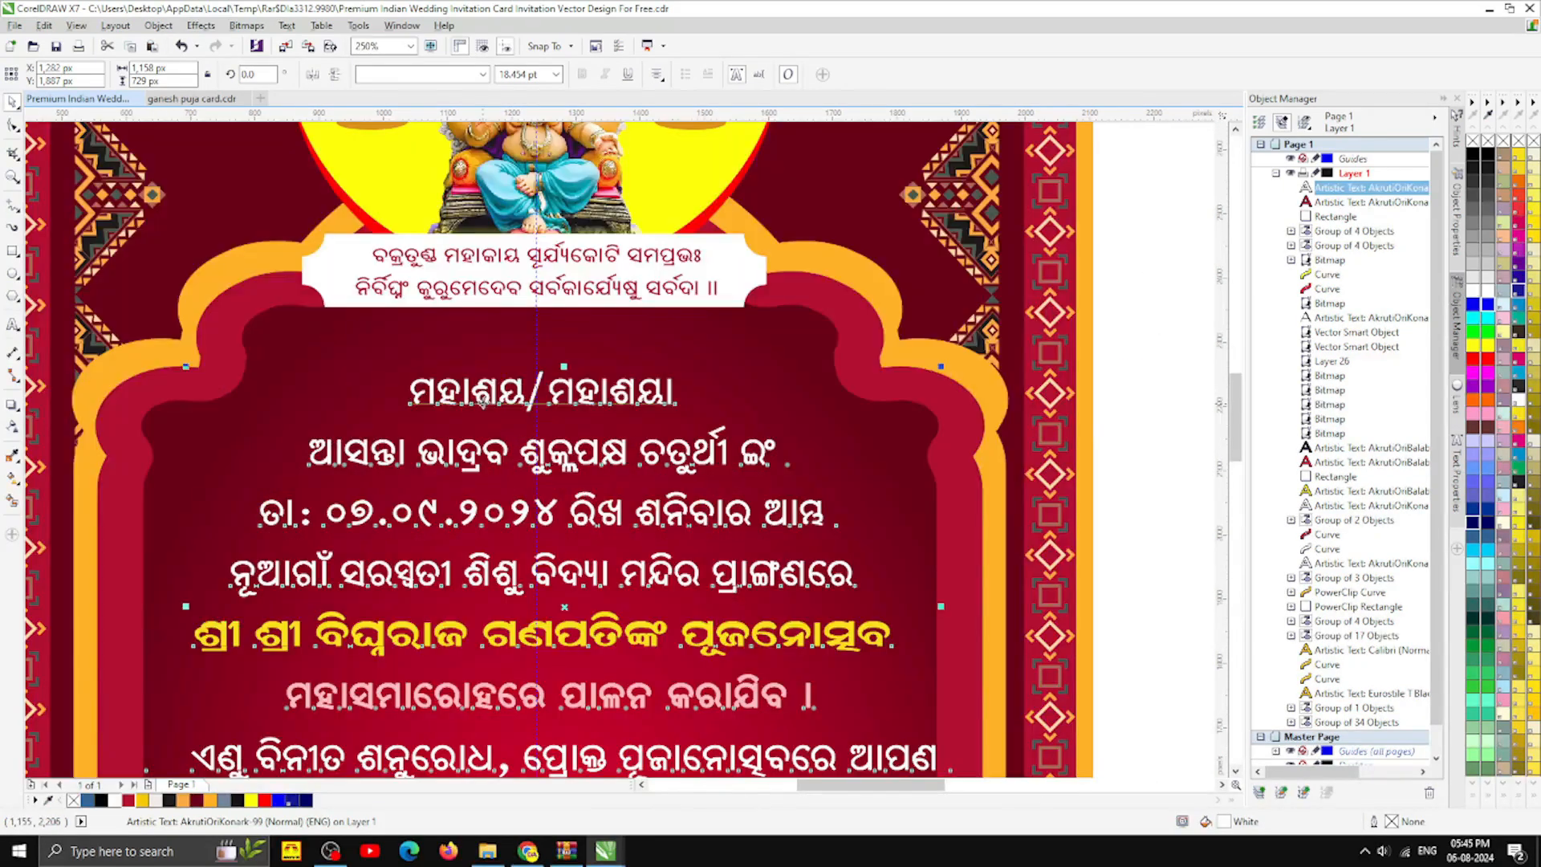
scroll(507, 399, "down", 1)
scroll(516, 377, "down", 1)
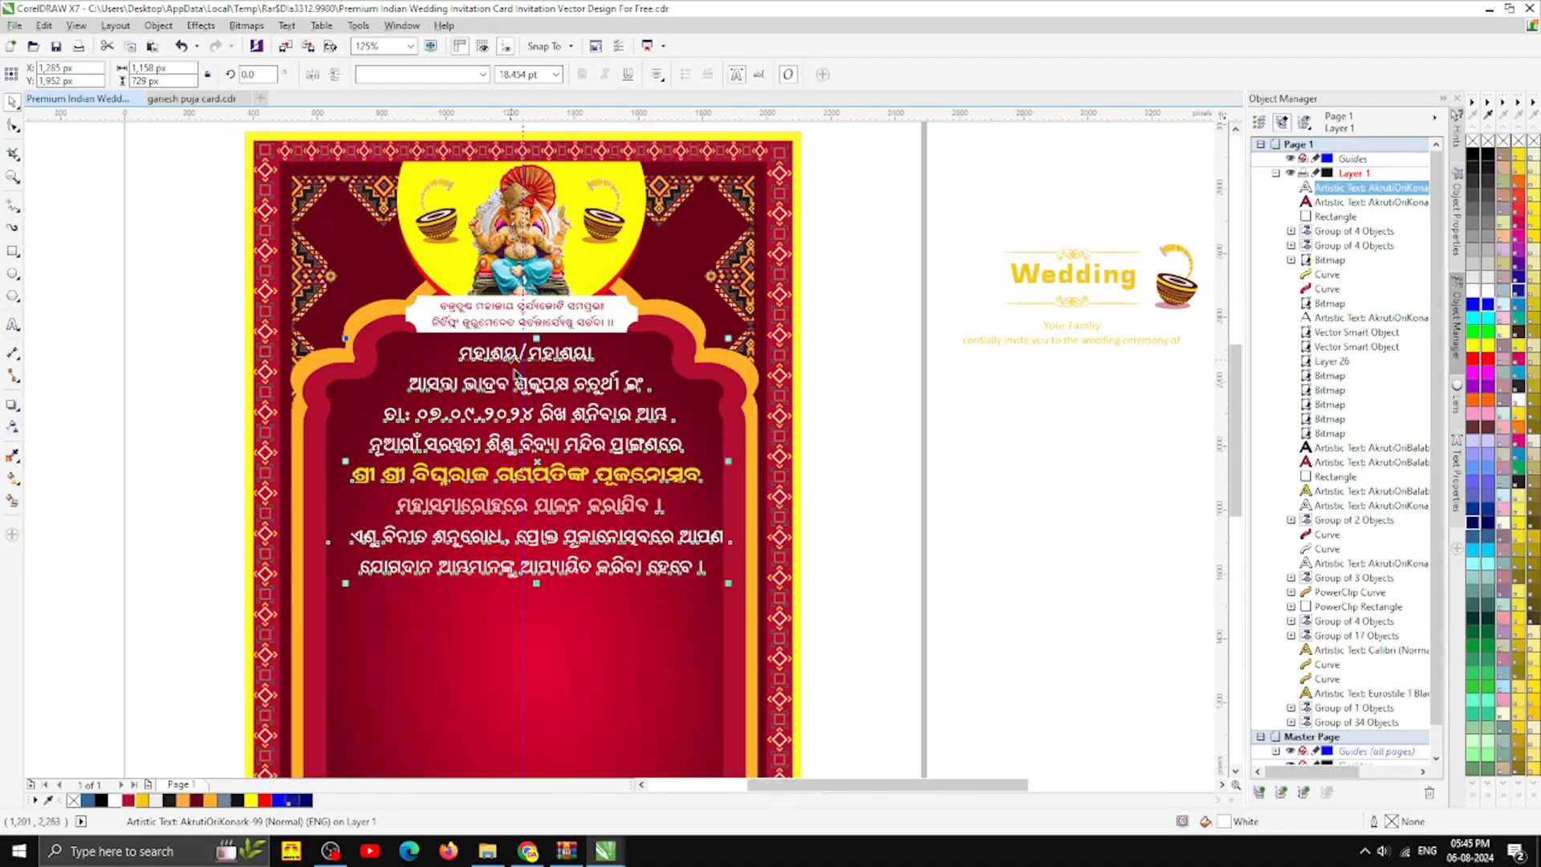
left_click_drag(538, 510, 523, 511)
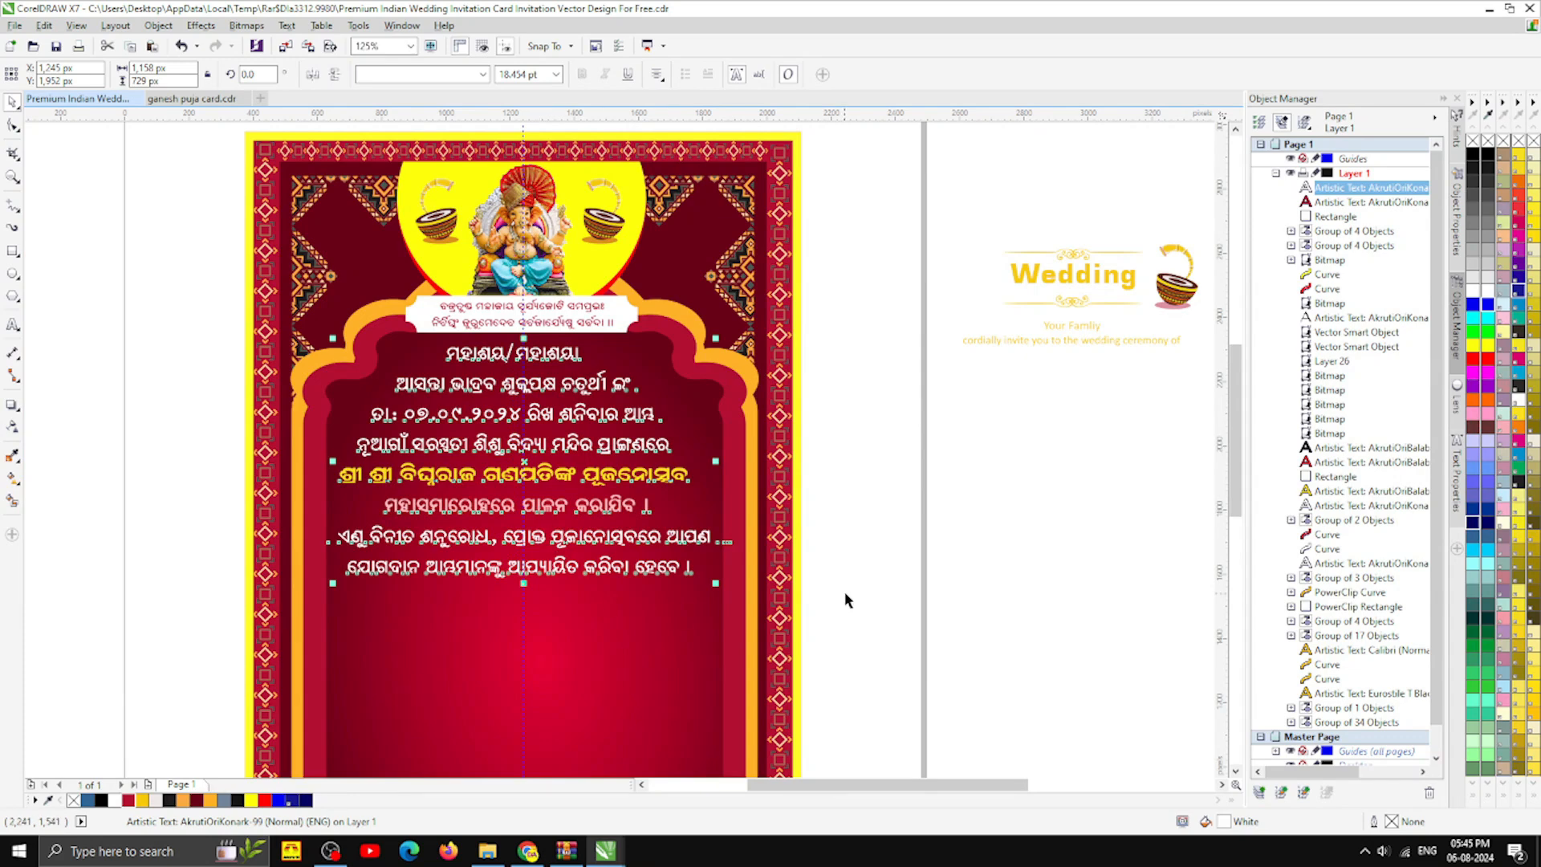
left_click(883, 585)
- Insert one blank line above and one below the yellow title line in the copied invitation text
scroll(819, 542, "down", 2)
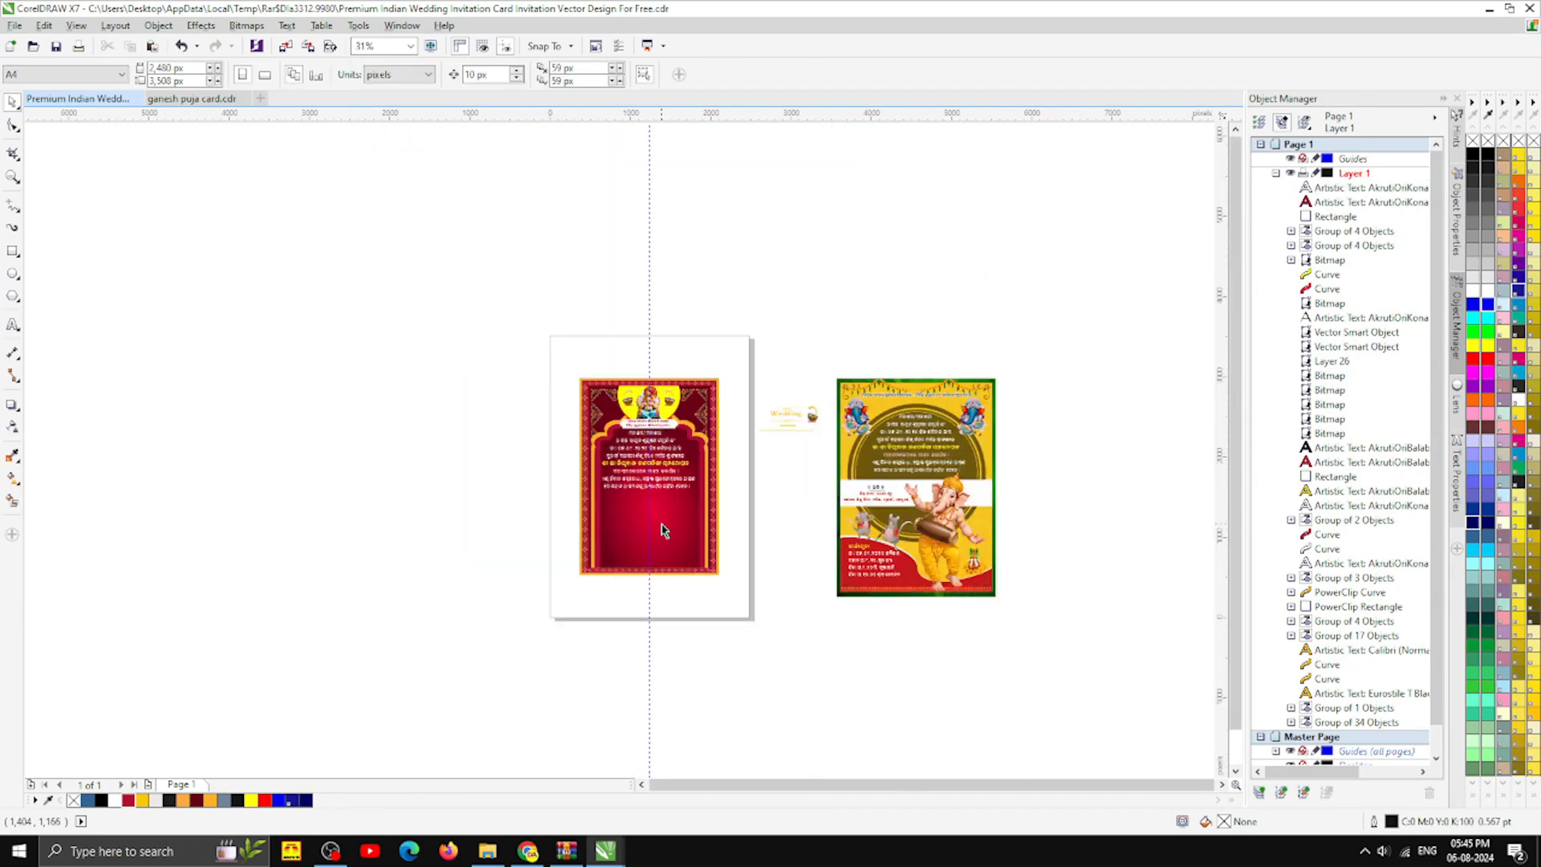
scroll(662, 530, "up", 1)
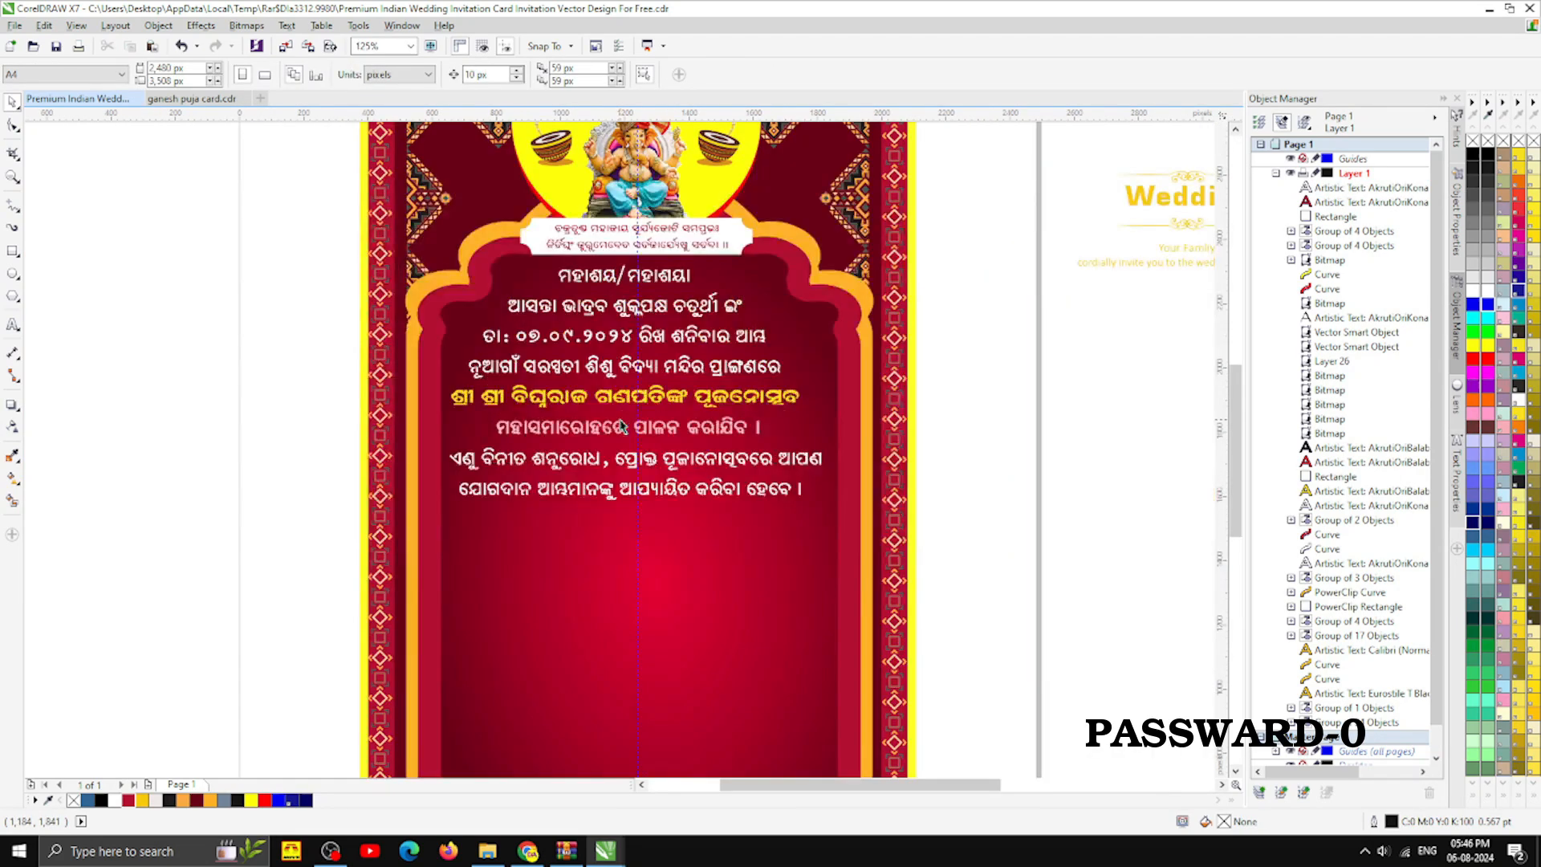
scroll(671, 524, "up", 1)
left_click(13, 324)
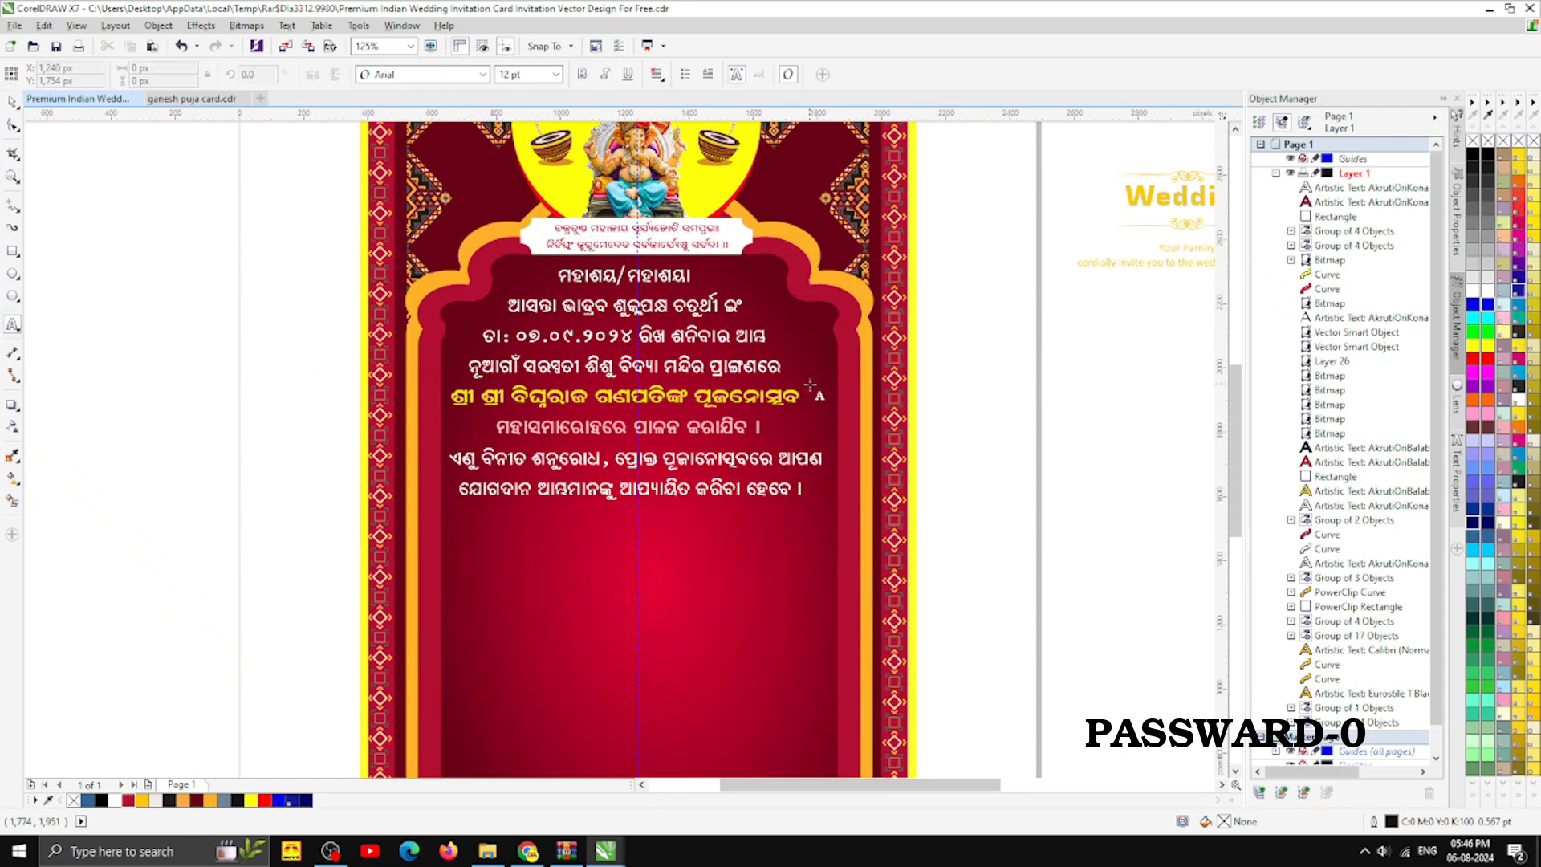
left_click(796, 396)
key("Return")
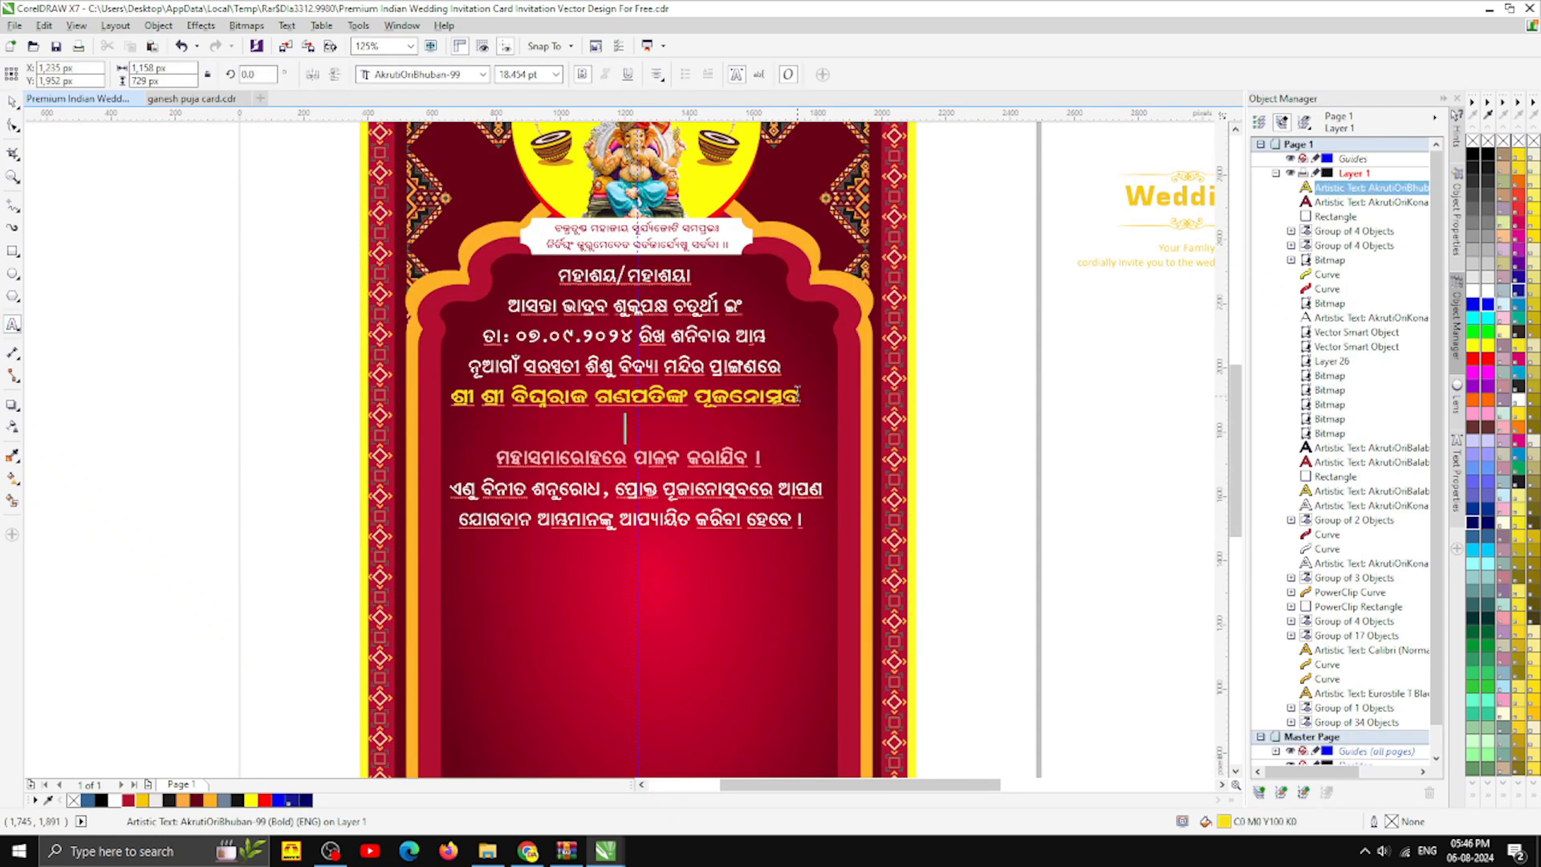
key("Return")
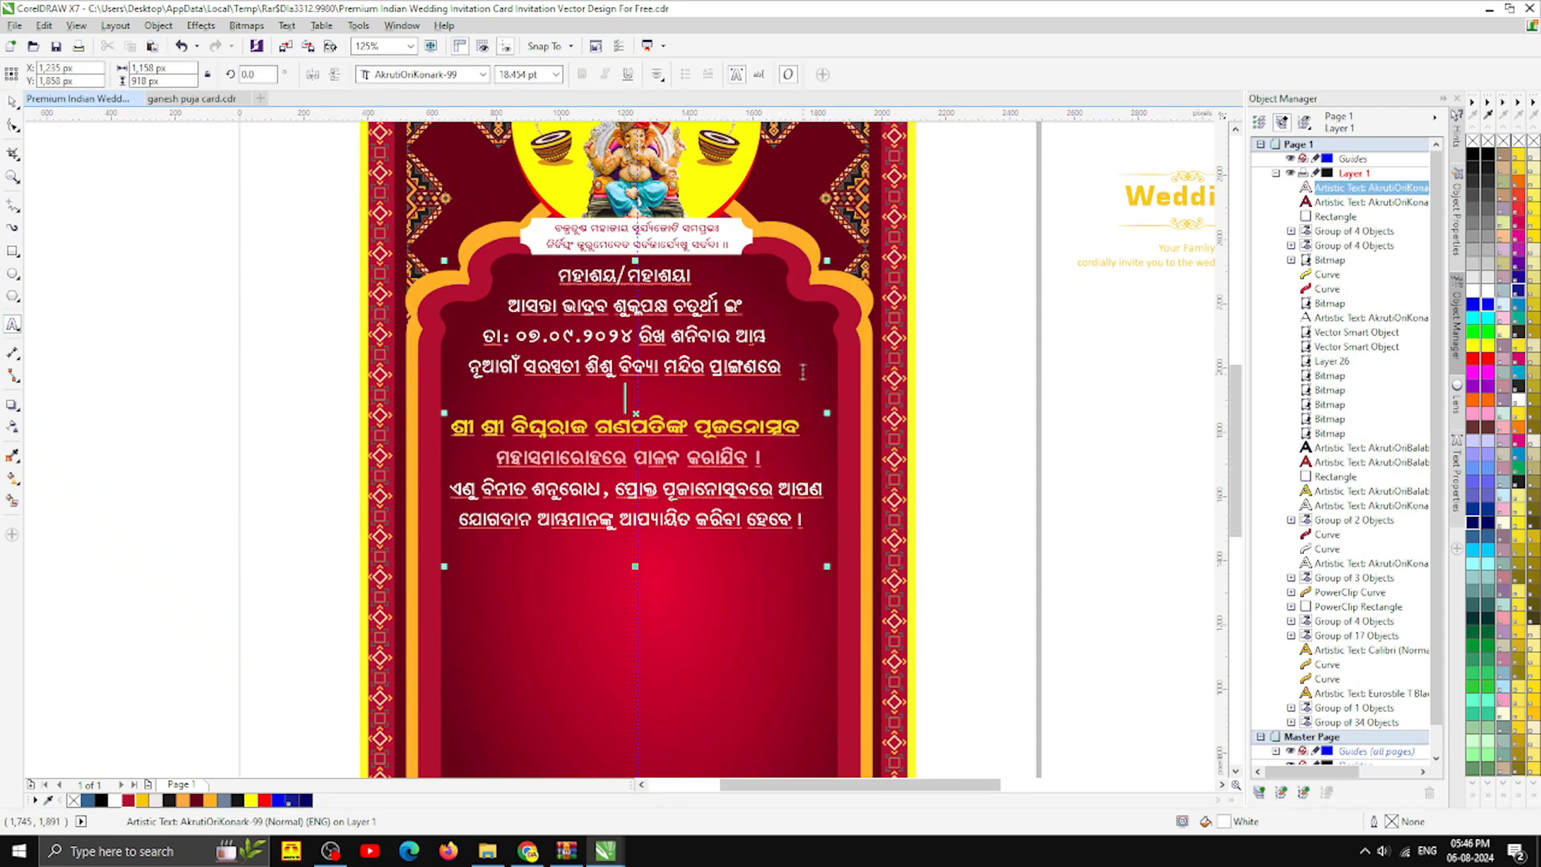
key("Down")
key("End")
key("Return")
key("Return")
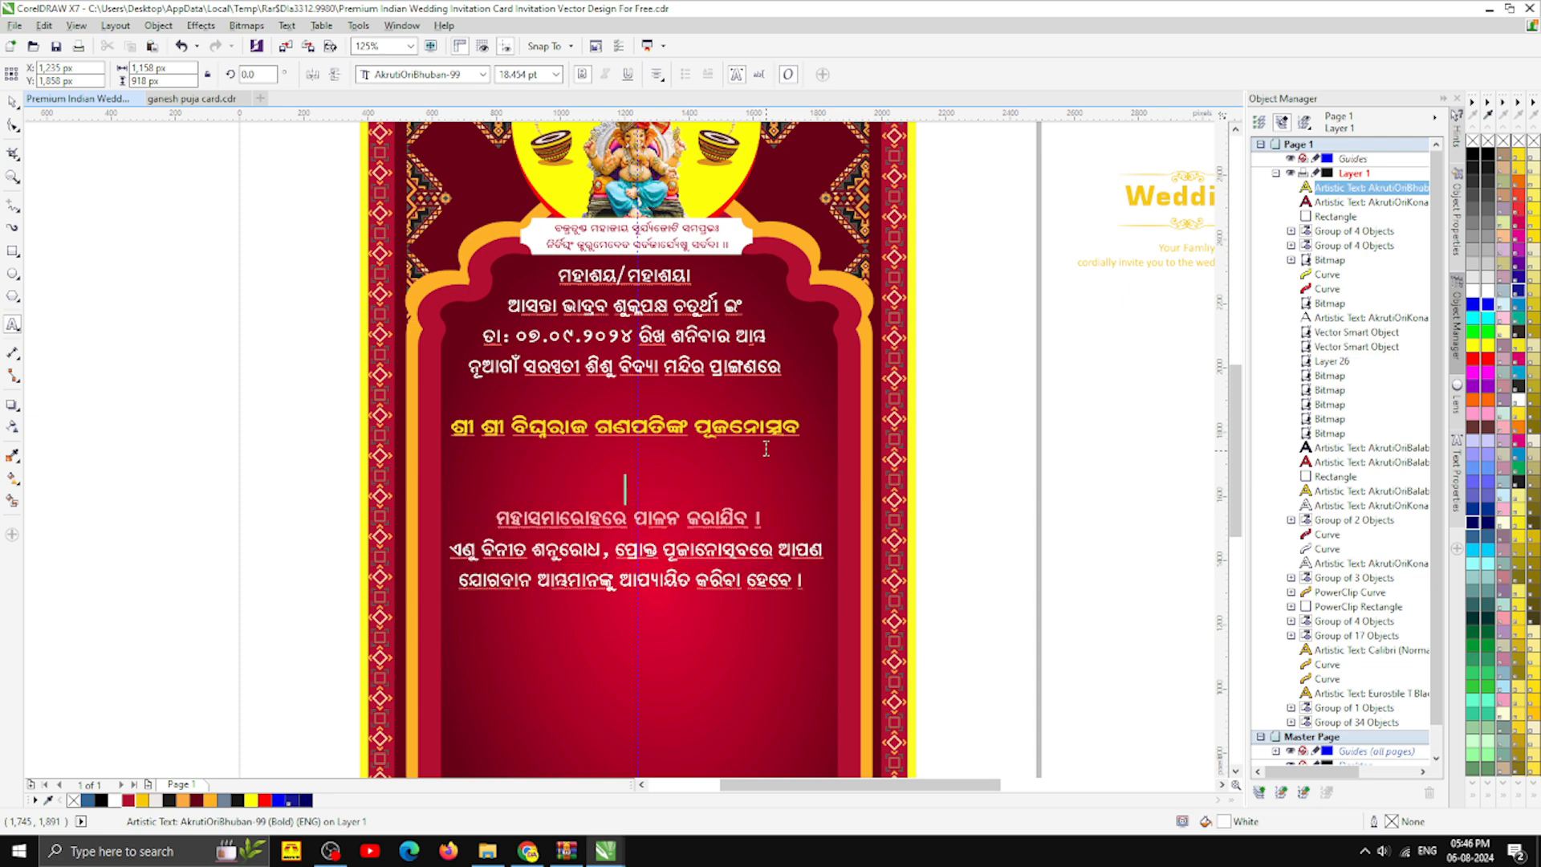
key("BackSpace")
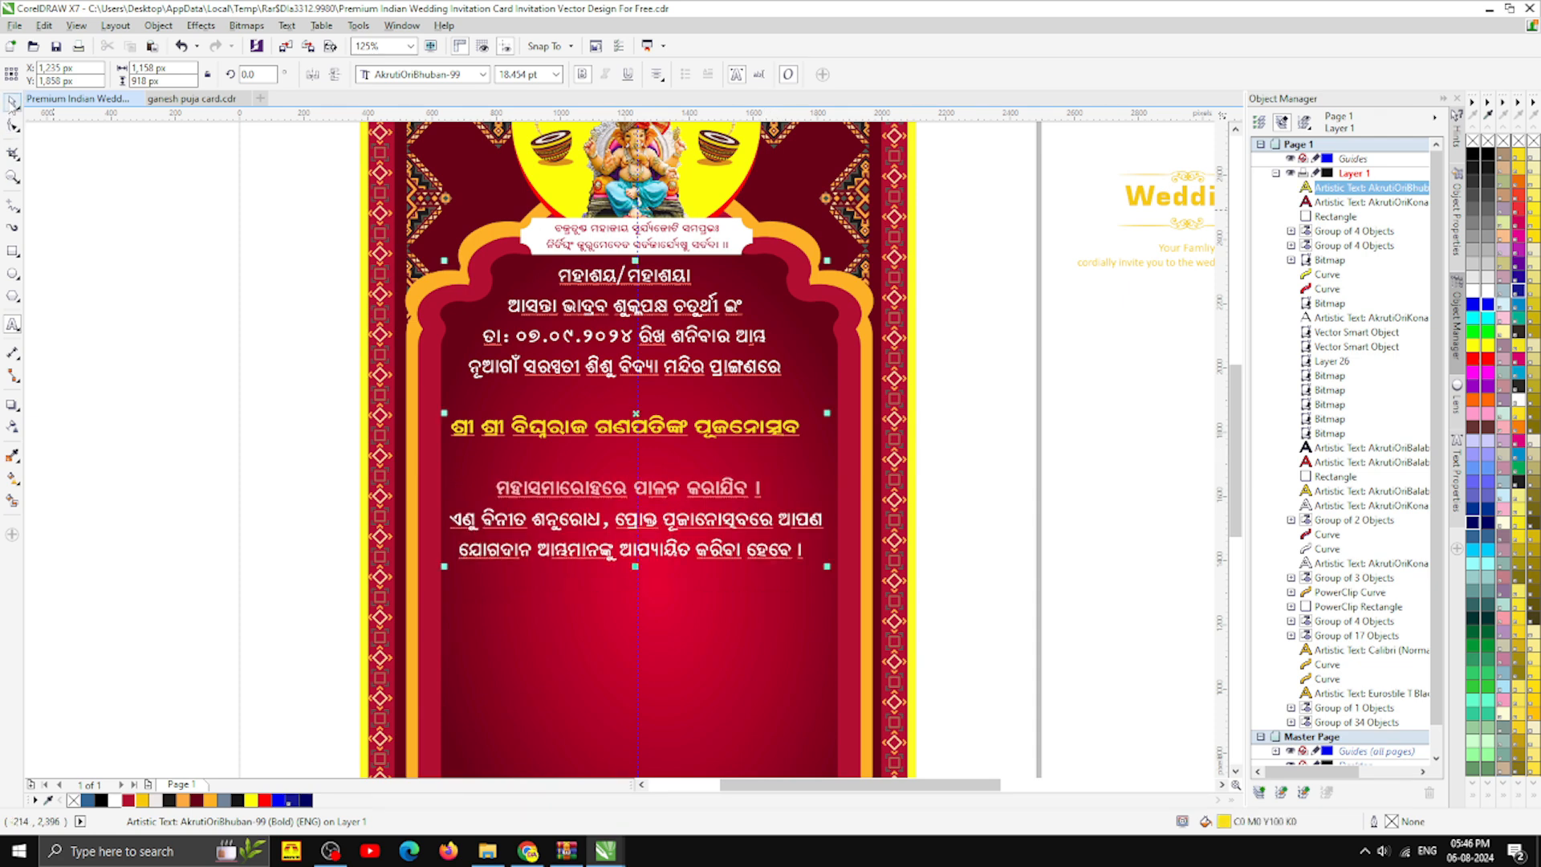
- Move the gold ornamental divider from the Wedding heading to above the yellow title line, bring it to the front and centre it on the guideline
scroll(552, 377, "down", 1)
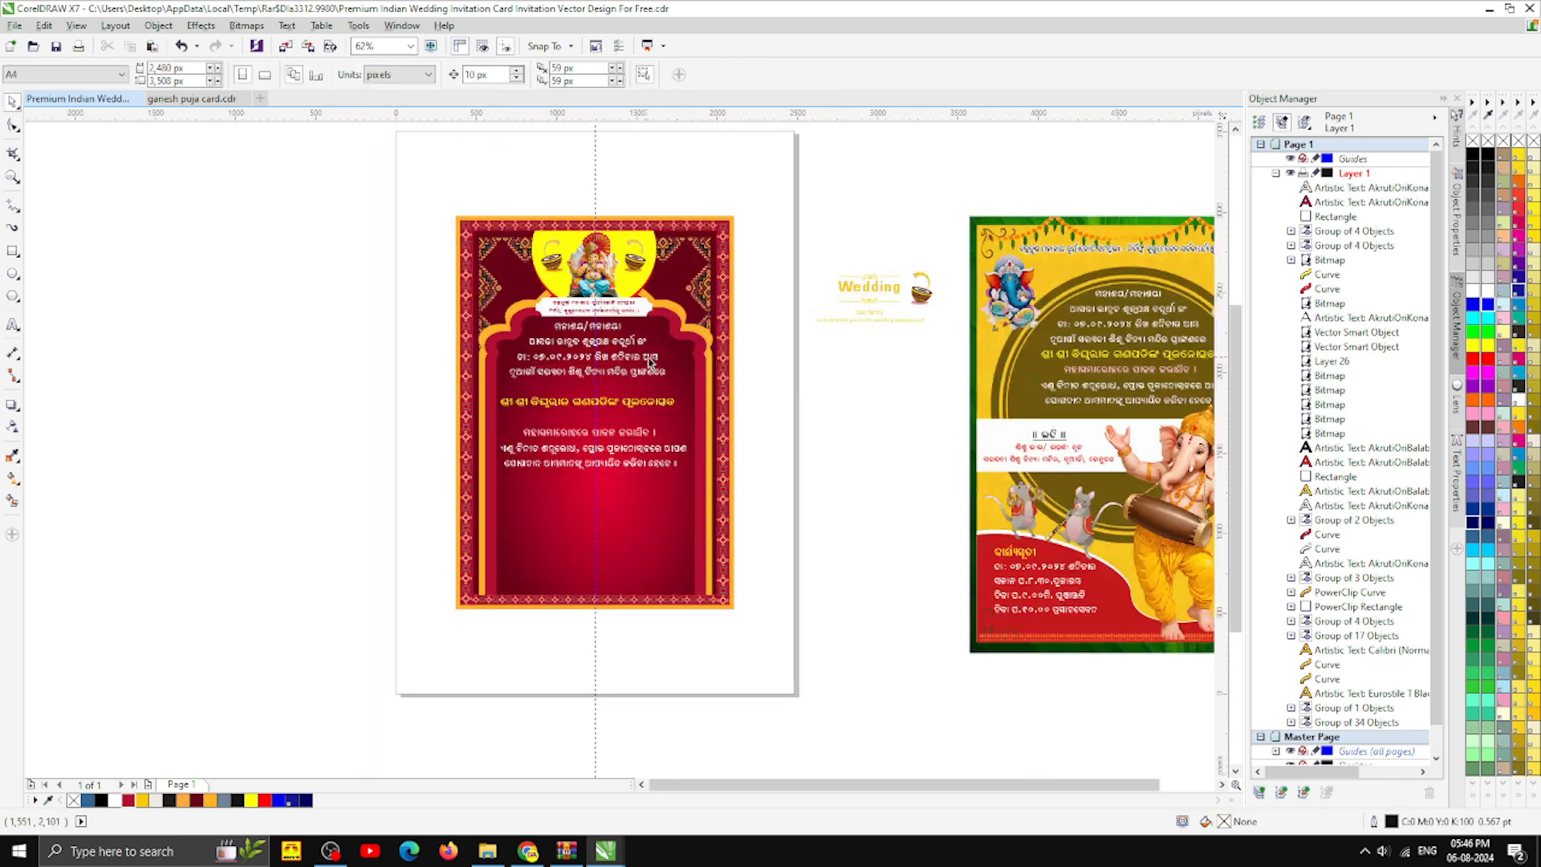
left_click(872, 282)
scroll(584, 391, "up", 3)
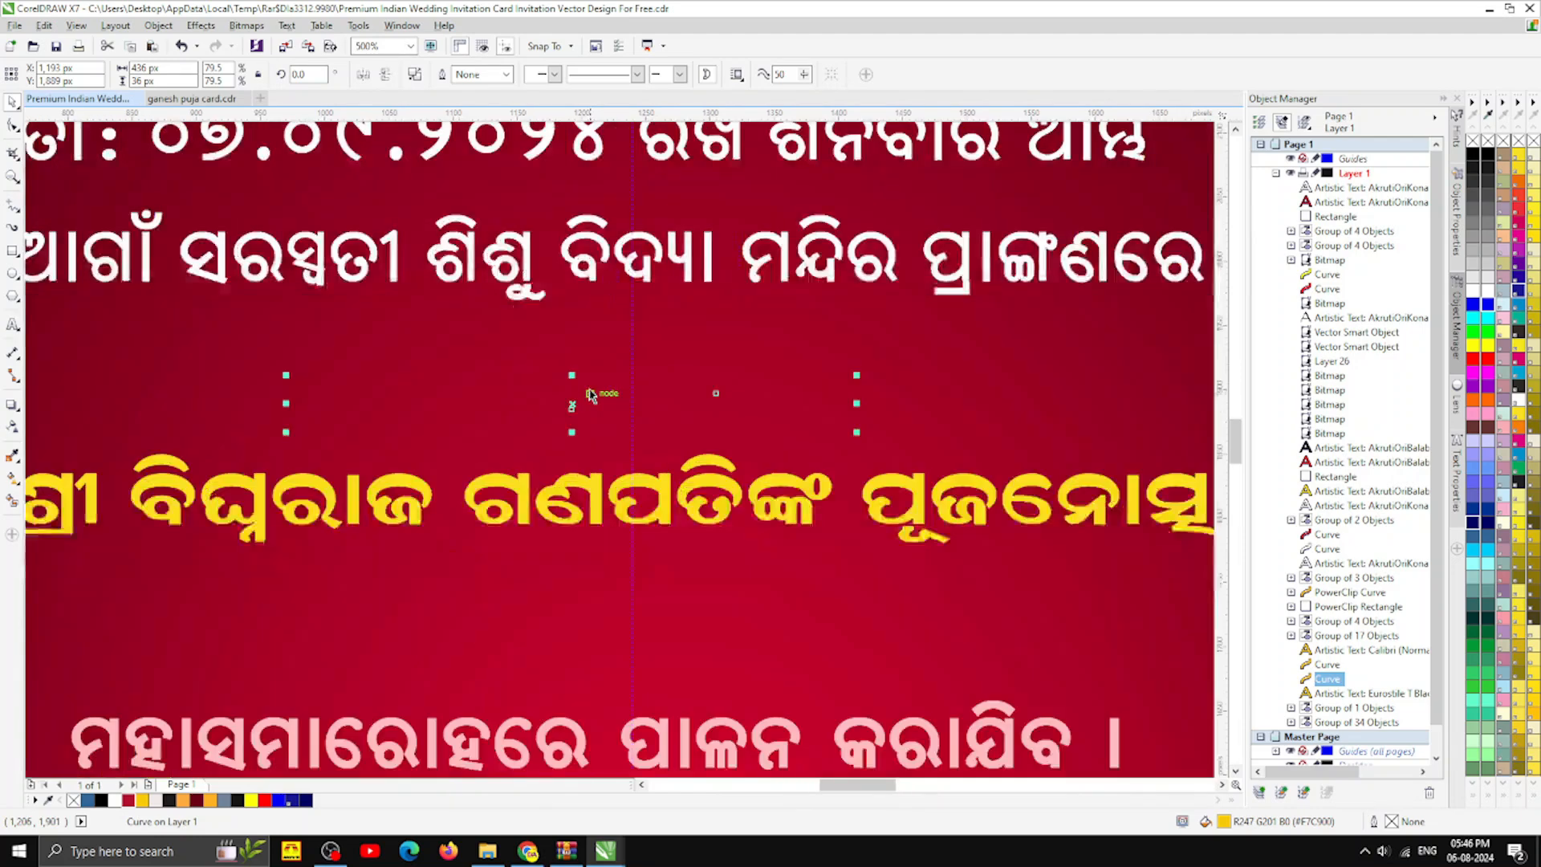
key("shift+Page_Up")
left_click_drag(588, 393, 628, 417)
scroll(629, 425, "down", 3)
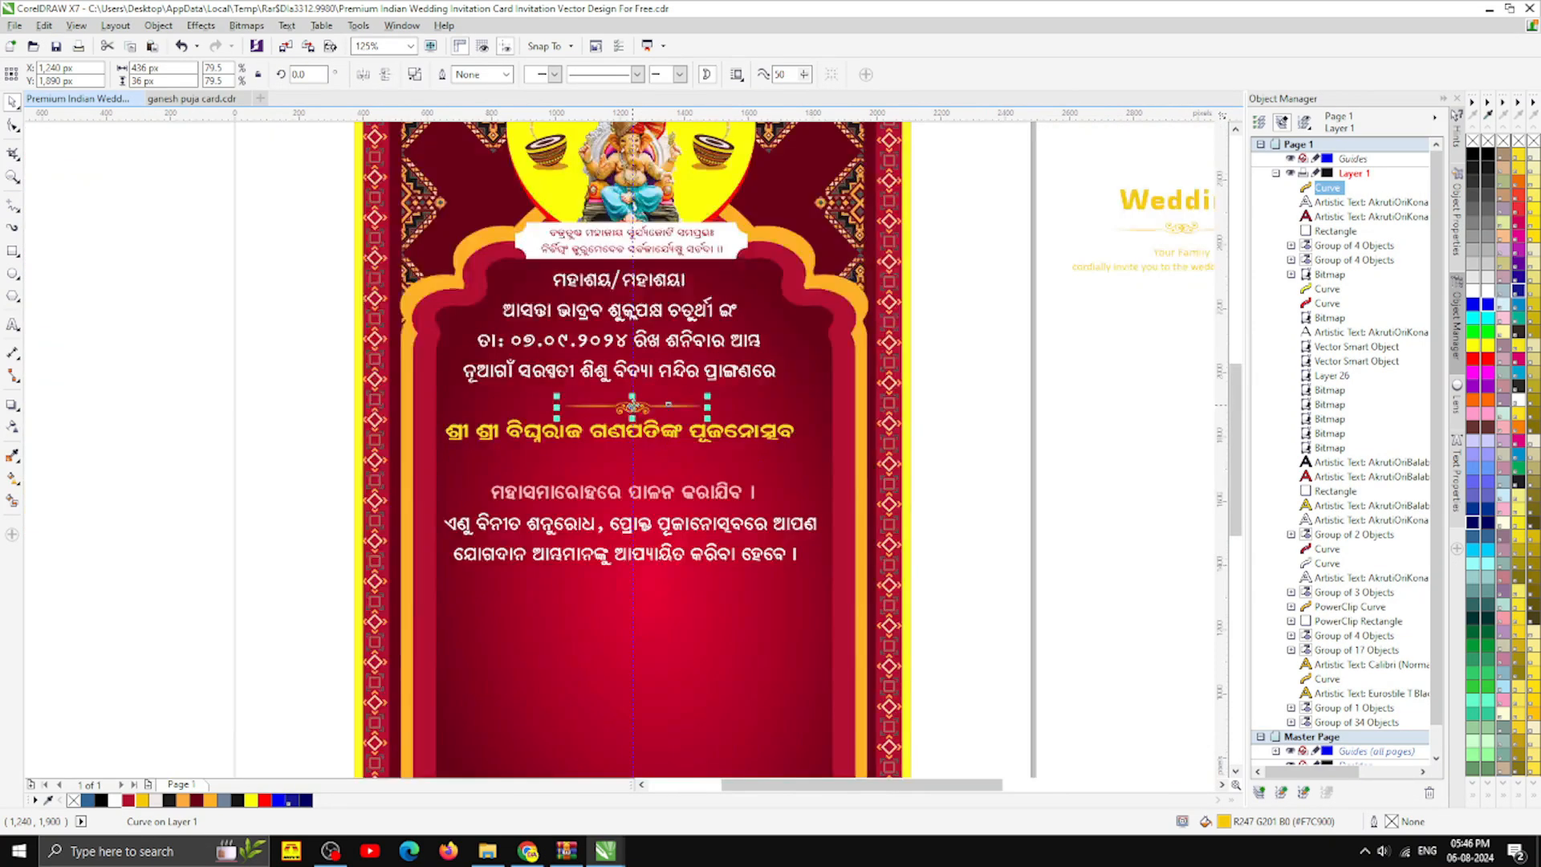
- Copy the gold divider straight down to just below the yellow title line
right_click(633, 451)
scroll(631, 451, "up", 2)
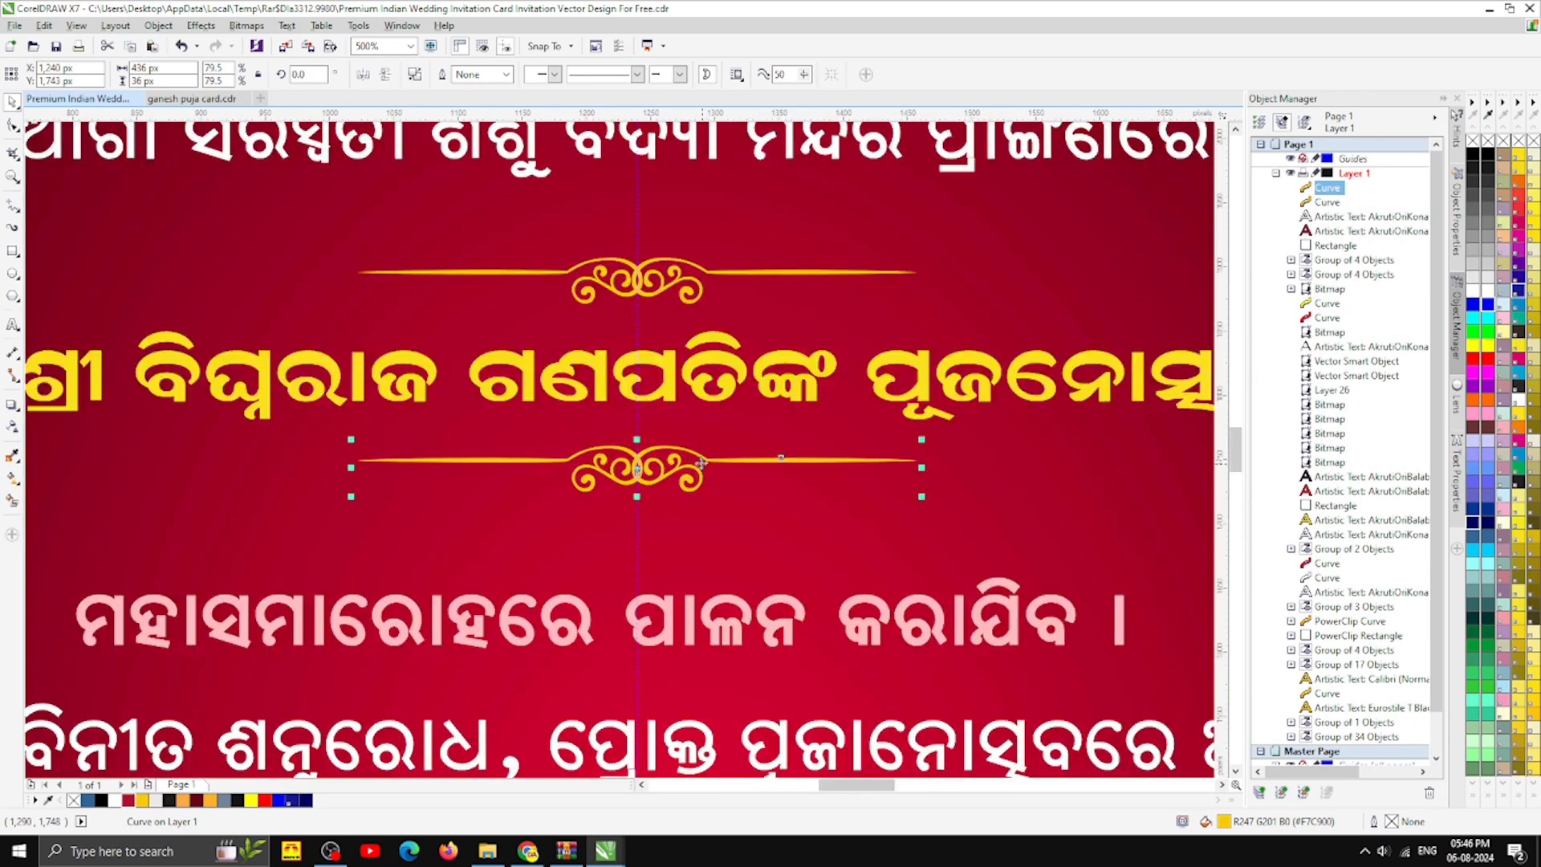
scroll(569, 343, "down", 2)
left_click(927, 446)
- Move the drumming Ganesha off the yellow card to the empty area left of the page, and its left mouse onto the red card's upper-left corner
scroll(694, 446, "down", 2)
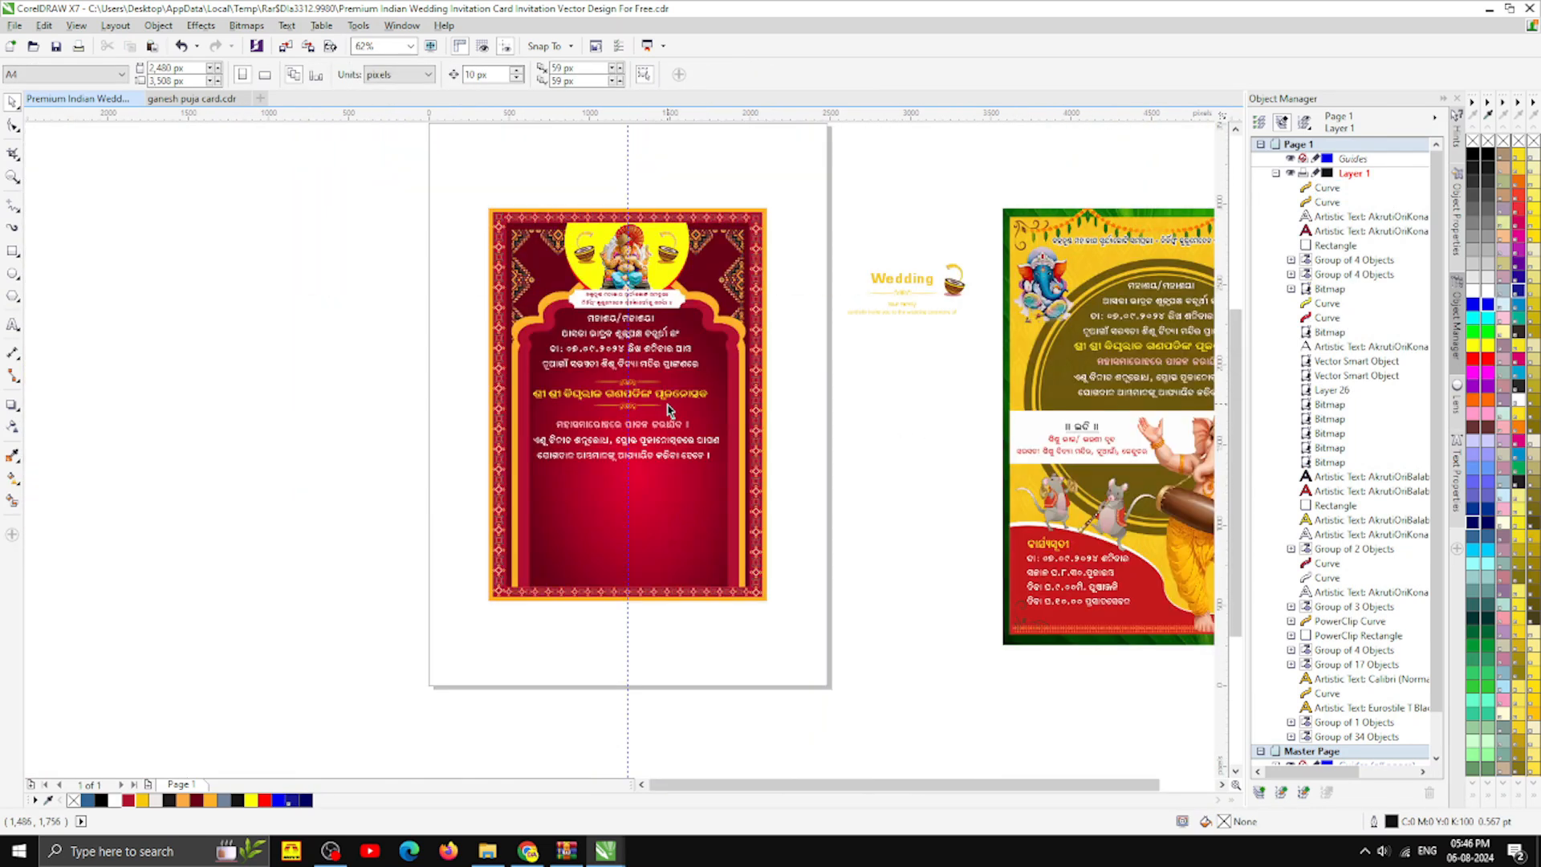
scroll(668, 410, "down", 1)
scroll(675, 399, "up", 1)
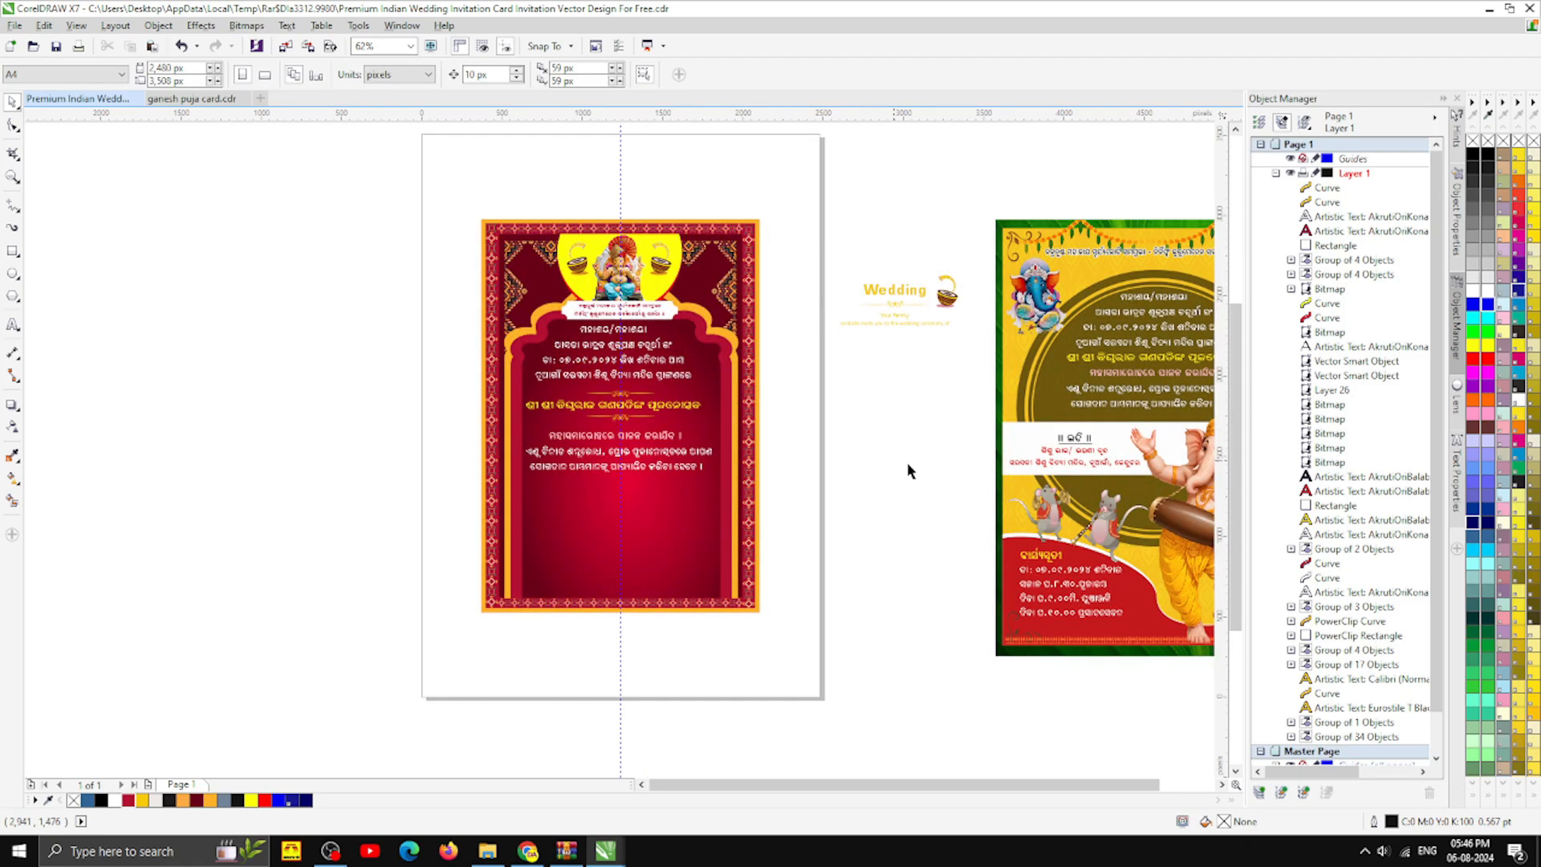
left_click_drag(1115, 527, 257, 427)
left_click_drag(1043, 510, 530, 285)
- Scale the mouse to about 295 × 269 px, place it at the mantra banner's left end and bring it to the front
scroll(532, 268, "up", 4)
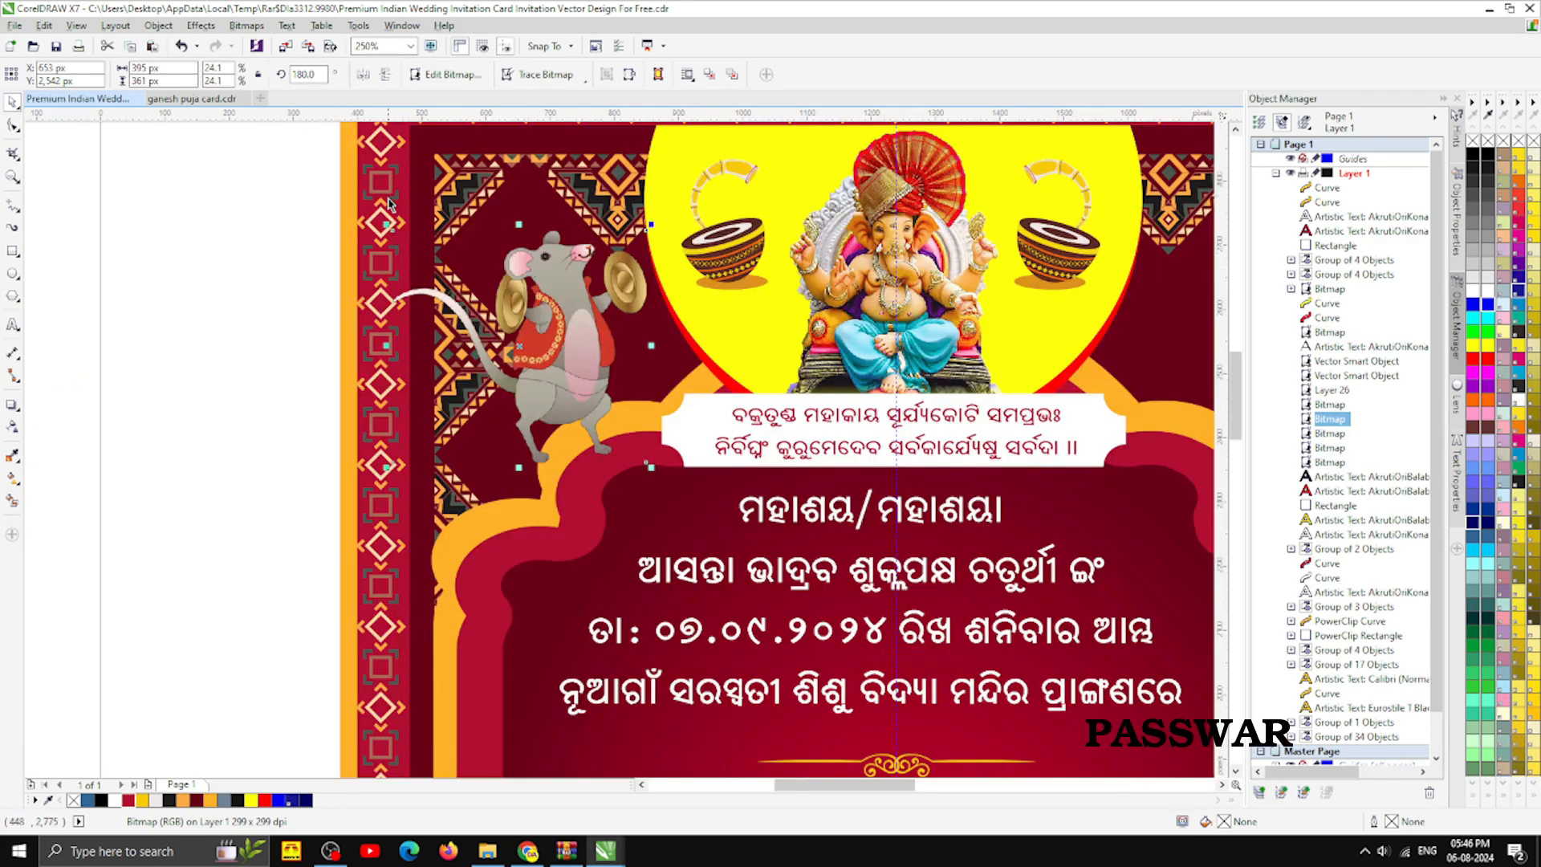
left_click_drag(386, 225, 457, 289)
left_click_drag(602, 383, 651, 447)
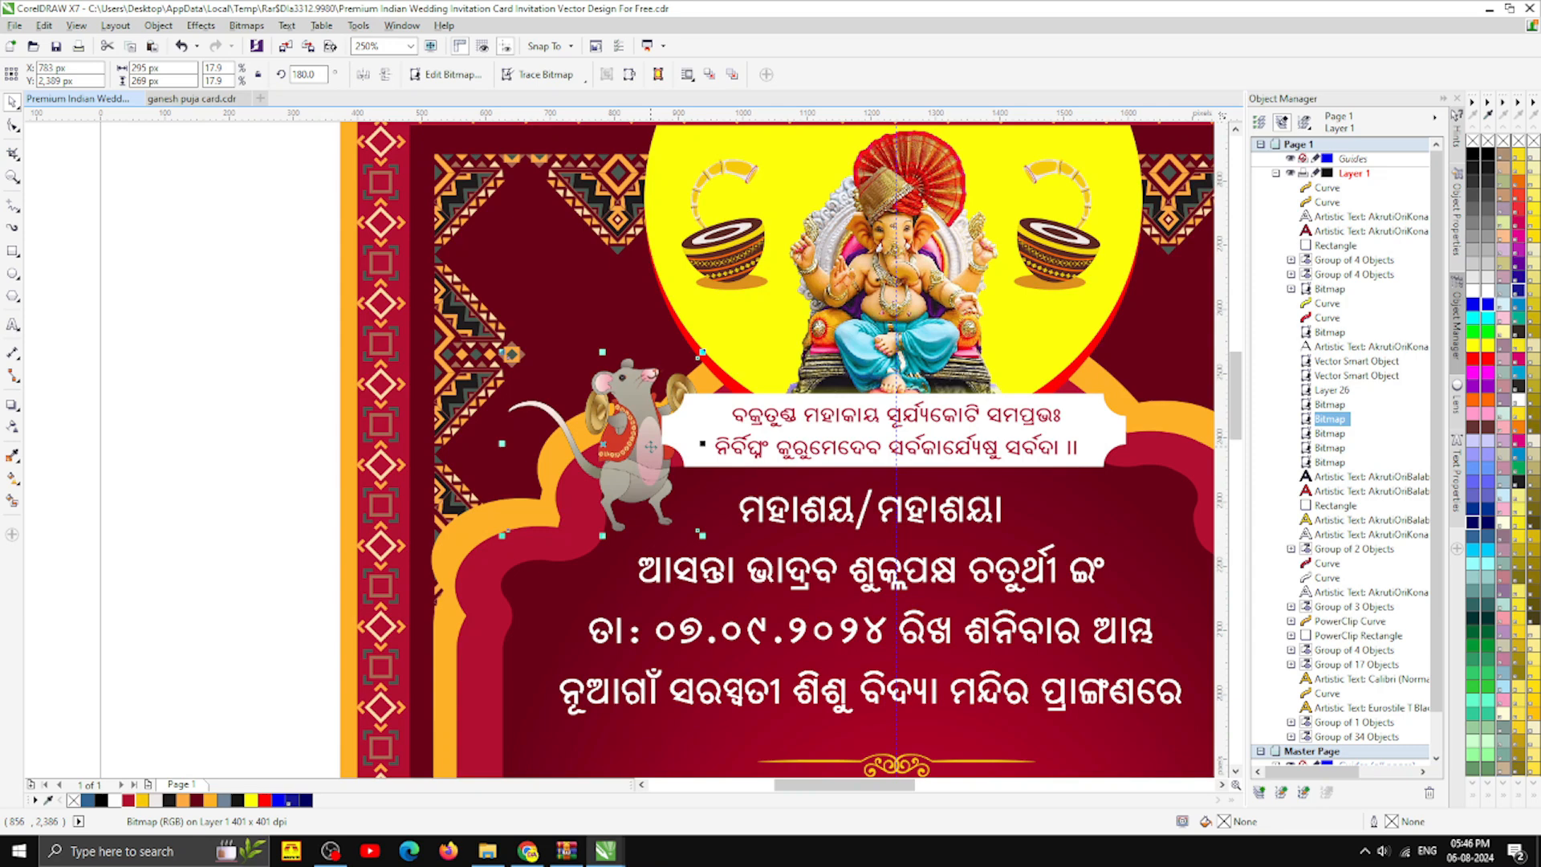
key("shift+Page_Up")
scroll(599, 354, "down", 1)
left_click(1104, 527)
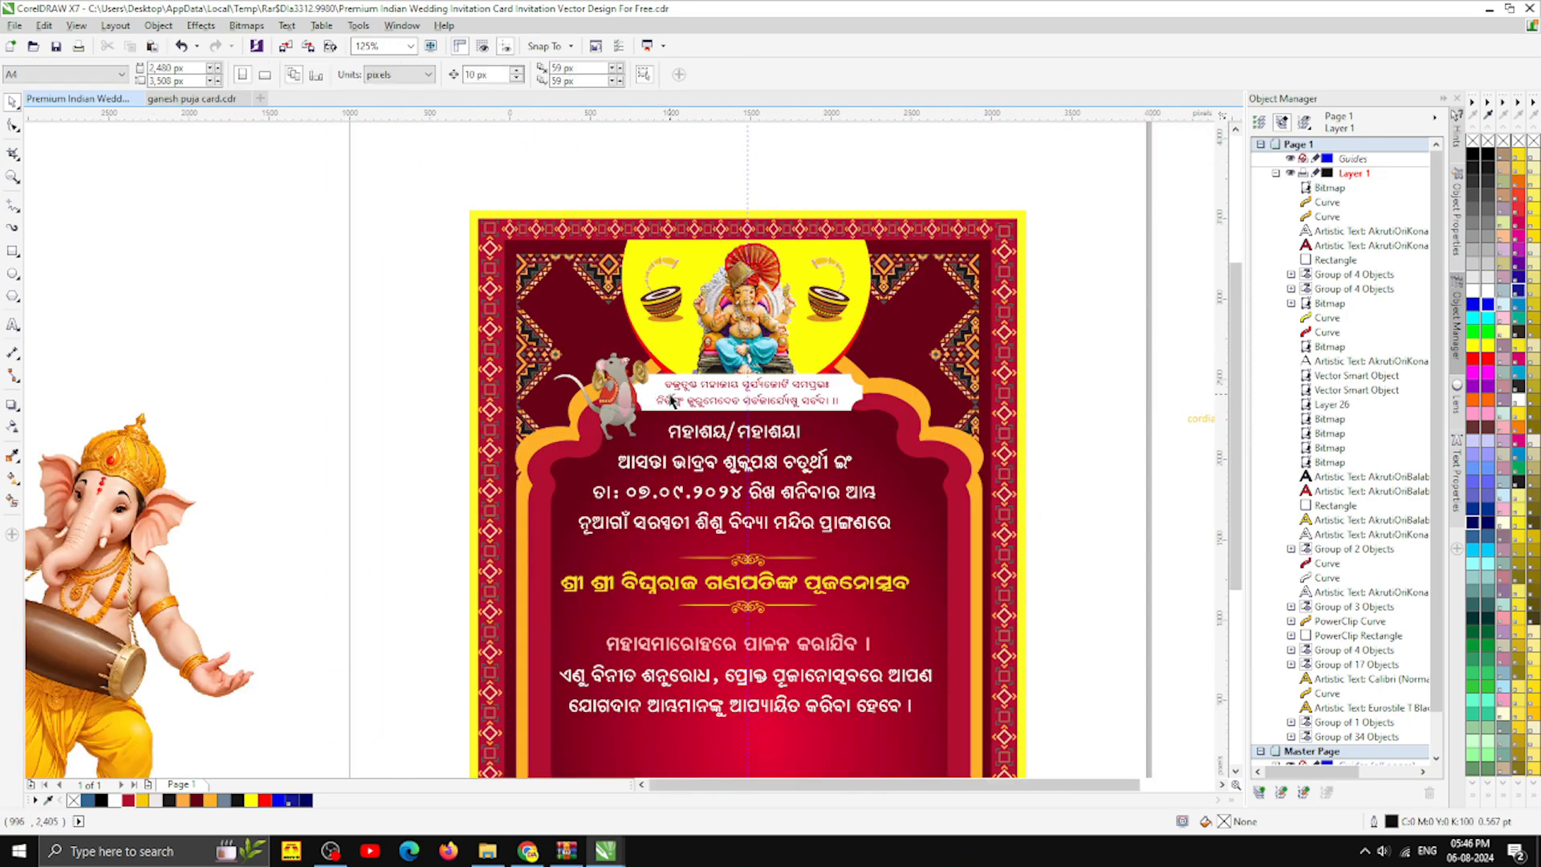
- Move the flute-playing mouse from the yellow card to the mantra banner's right end on the red card and bring it to the front
scroll(671, 401, "down", 1)
left_click_drag(1170, 590, 810, 405)
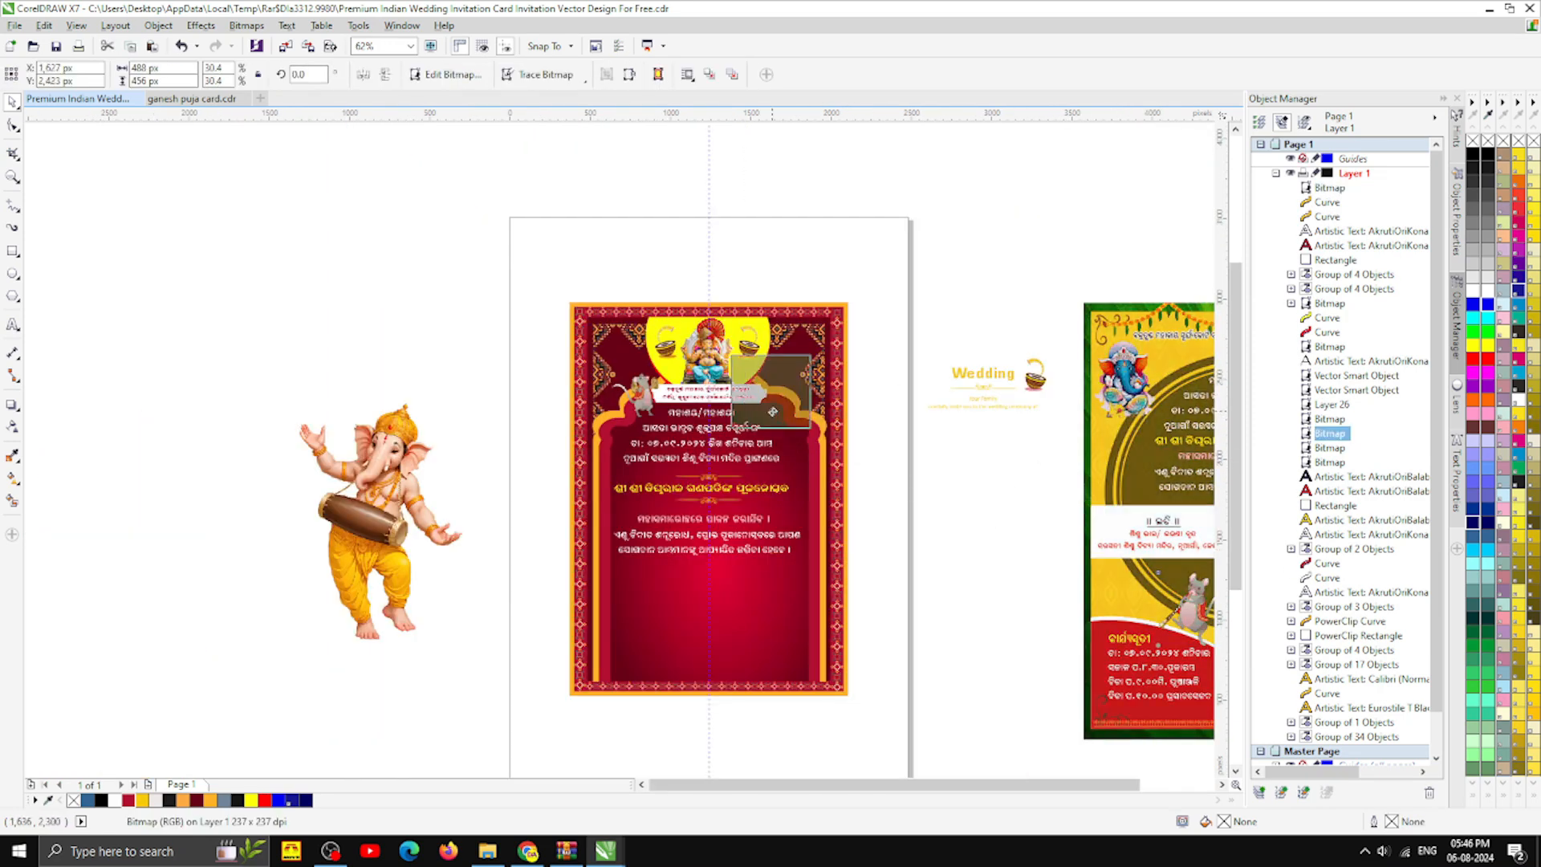
scroll(772, 394, "up", 1)
key("shift+Page_Up")
scroll(740, 320, "up", 2)
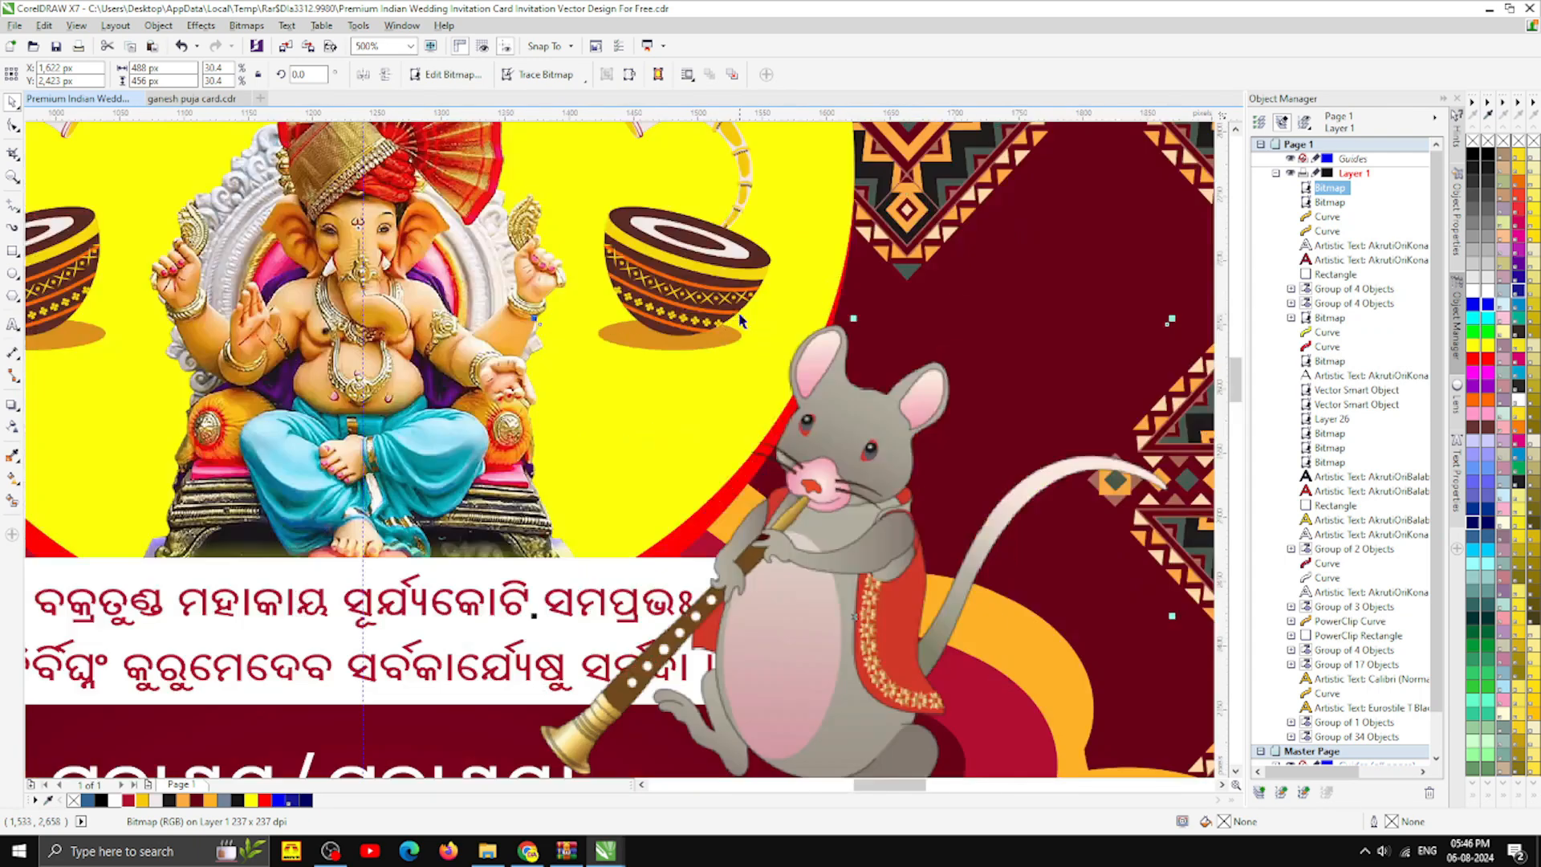
- Scale the flute-playing mouse down to roughly the left mouse's size and fit it against the mantra banner's right end
left_click_drag(534, 319, 674, 416)
scroll(870, 345, "down", 2)
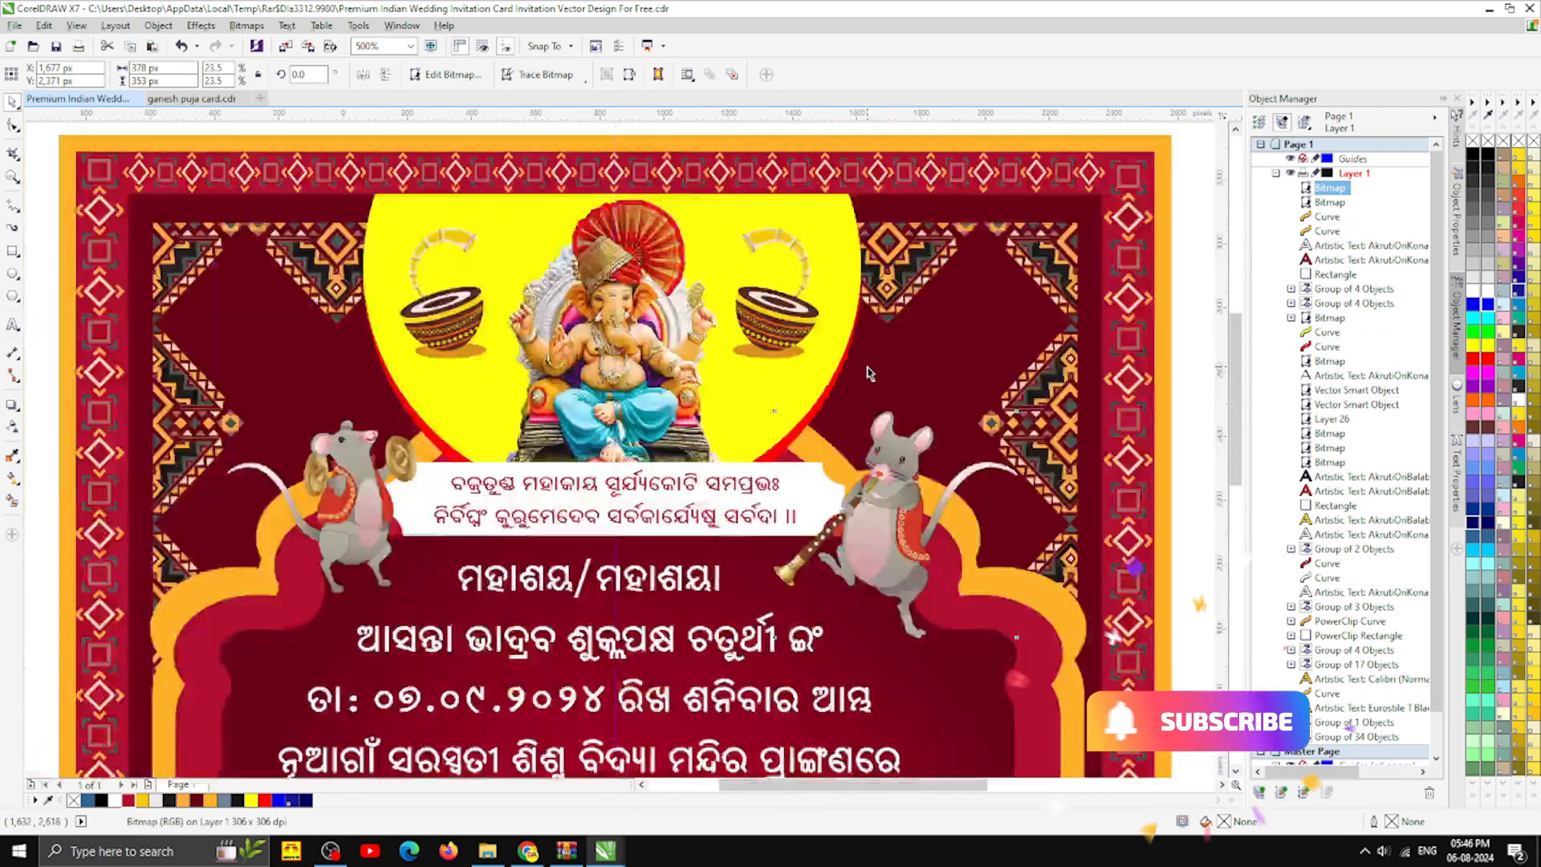
scroll(879, 433, "up", 1)
left_click_drag(879, 441, 874, 427)
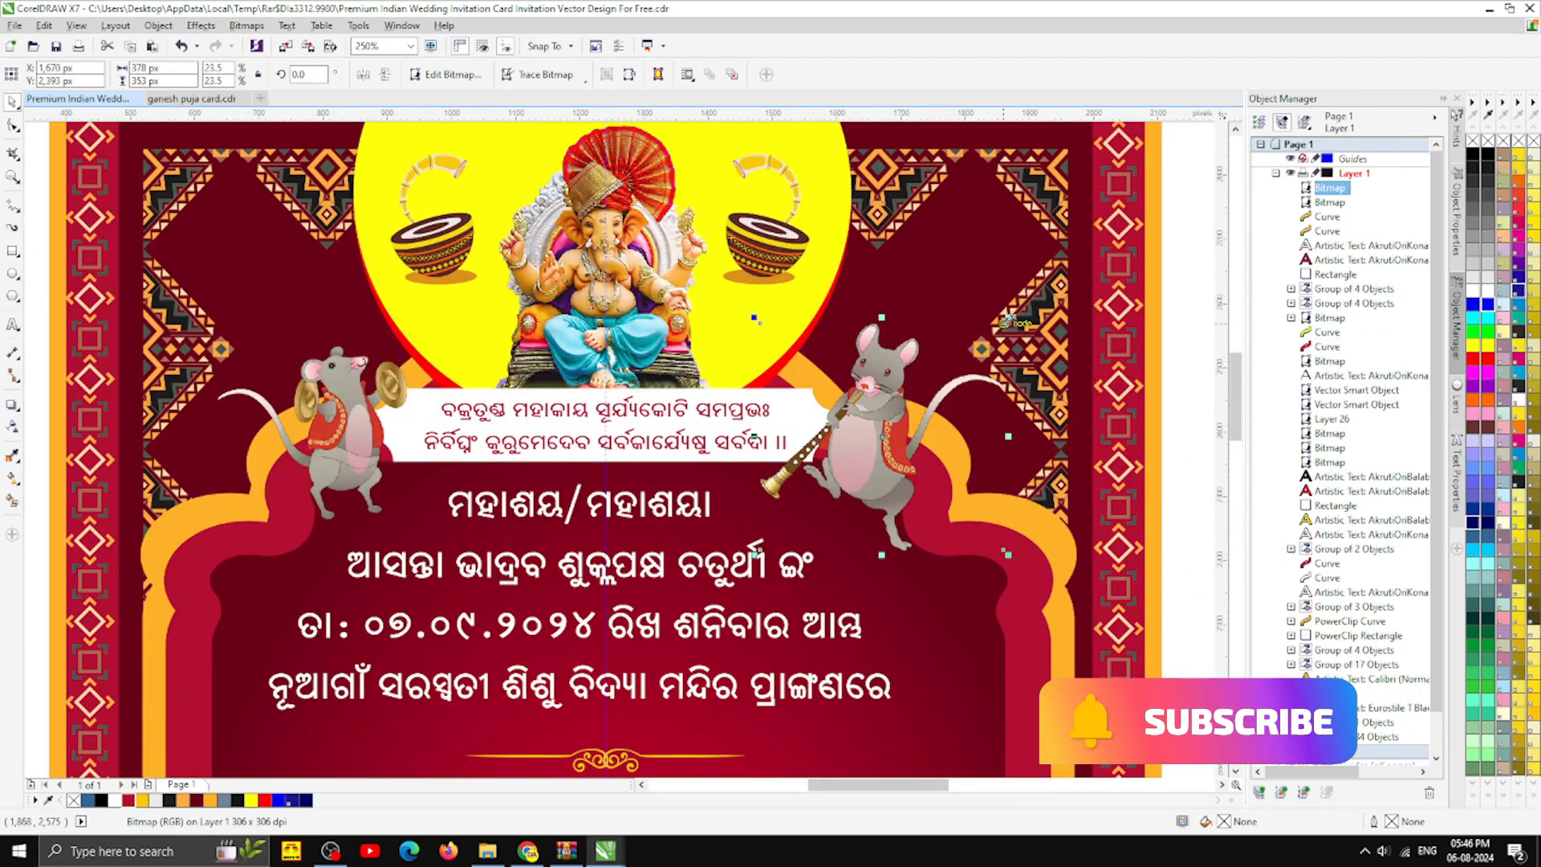
left_click_drag(1007, 319, 974, 338)
key("ctrl+z")
left_click(1003, 353)
scroll(907, 377, "down", 3)
key("Escape")
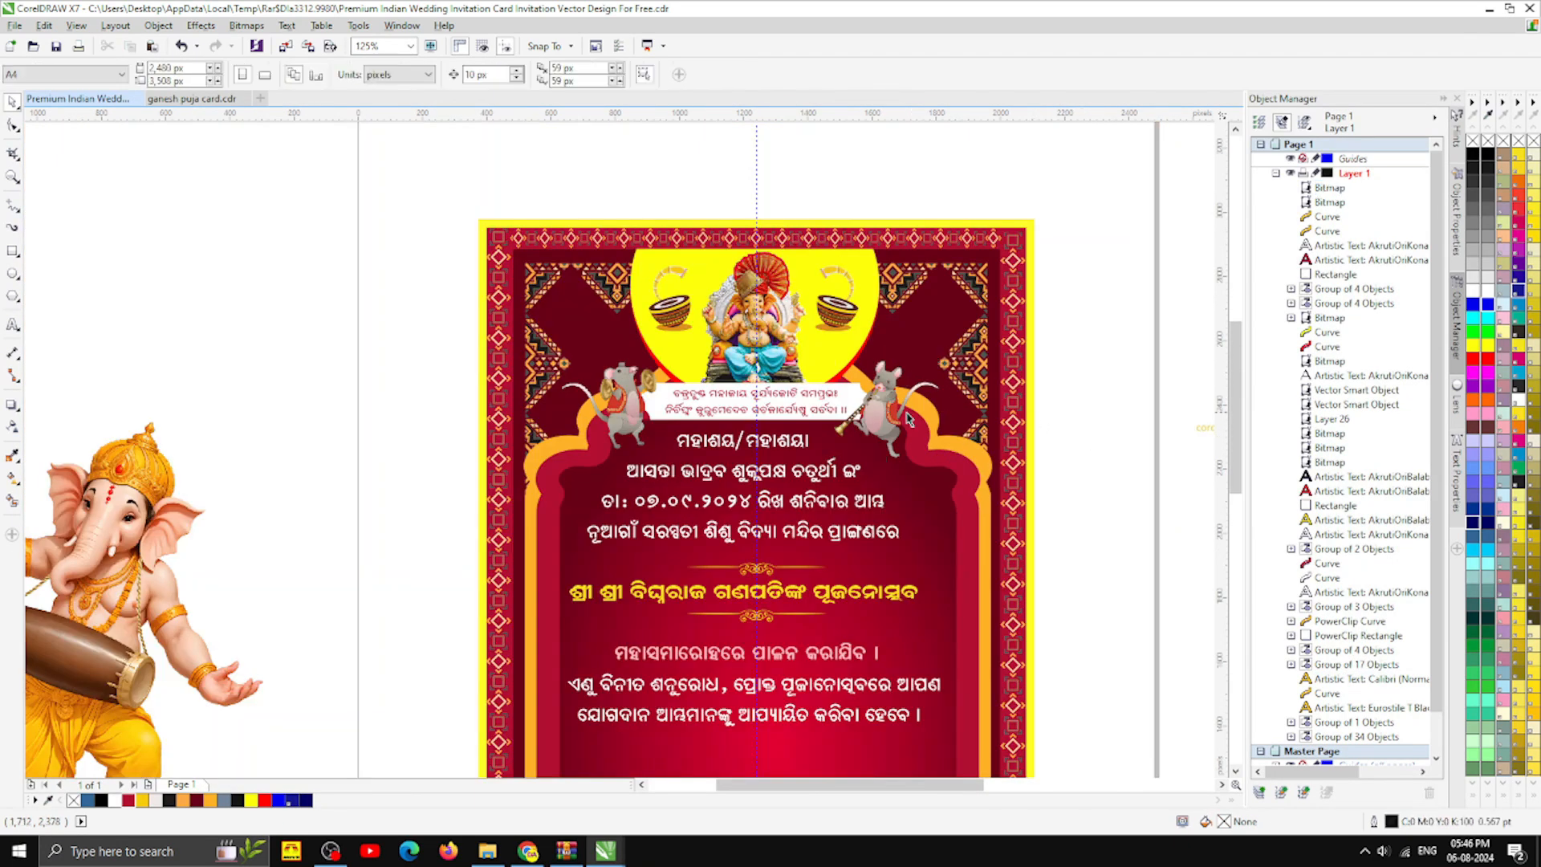
- Move the drumming Ganesha further left, away from the page
scroll(665, 321, "down", 3)
scroll(709, 383, "up", 1)
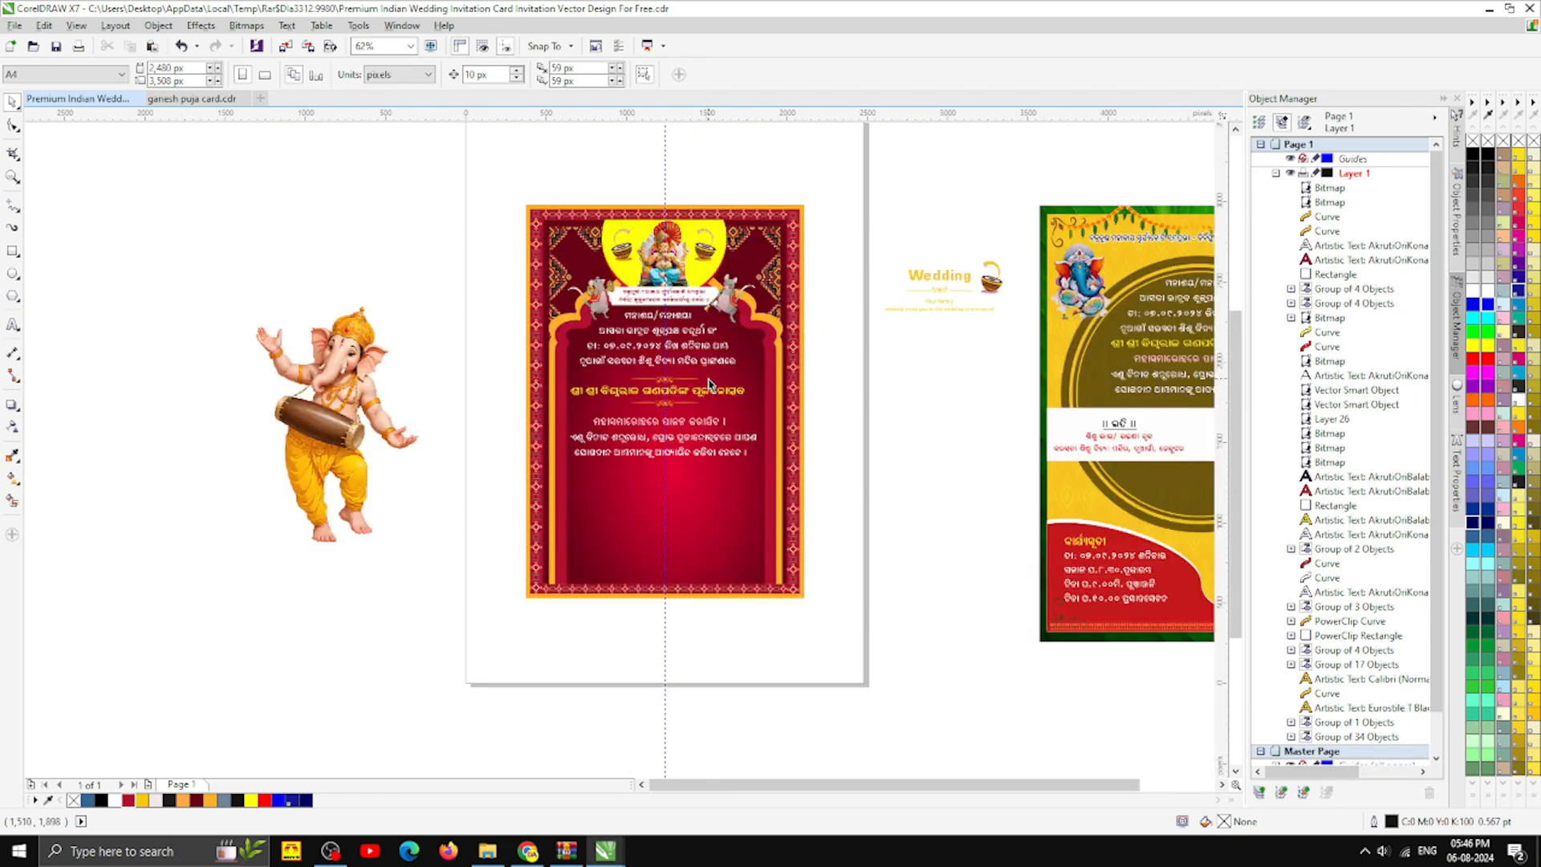
left_click_drag(328, 414, 221, 387)
key("Escape")
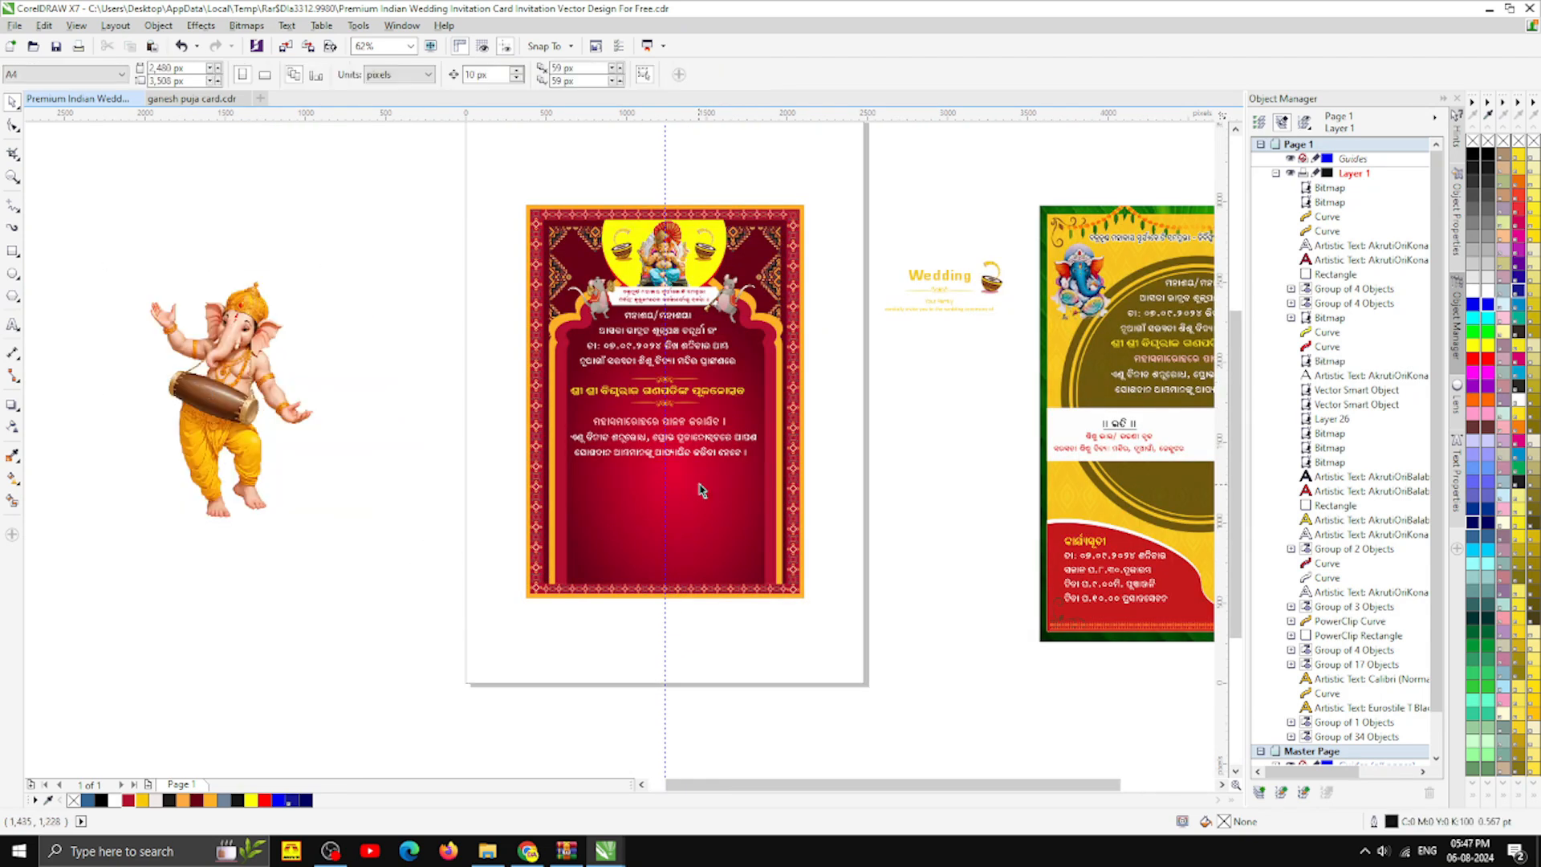
- Copy the "॥ ଇତି ॥" closing text from the yellow card to below the red card's invitation text and fill it yellow
scroll(700, 487, "up", 2)
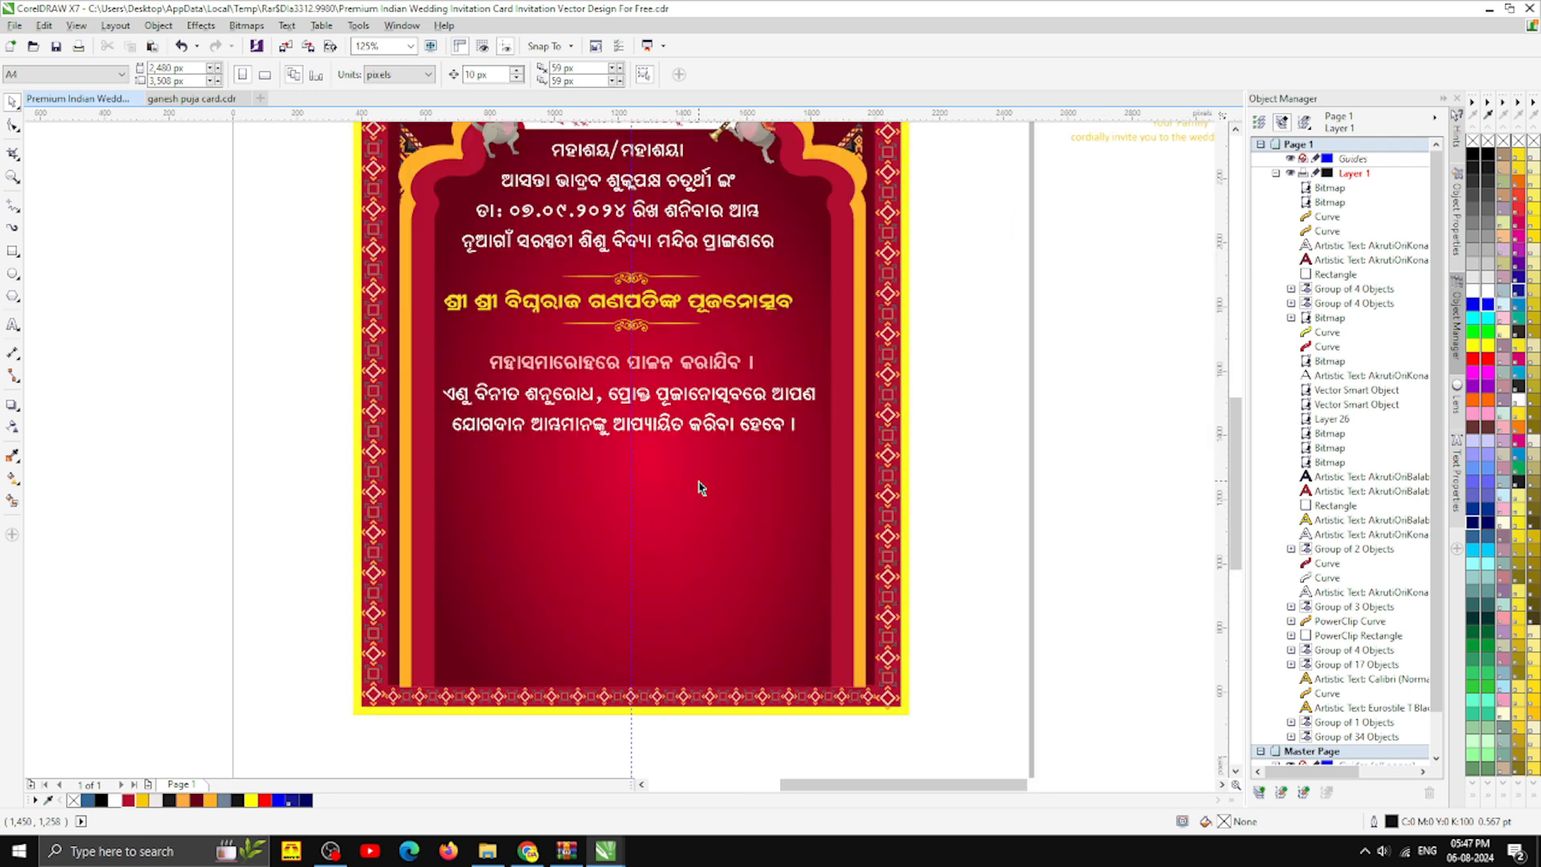
scroll(700, 487, "down", 2)
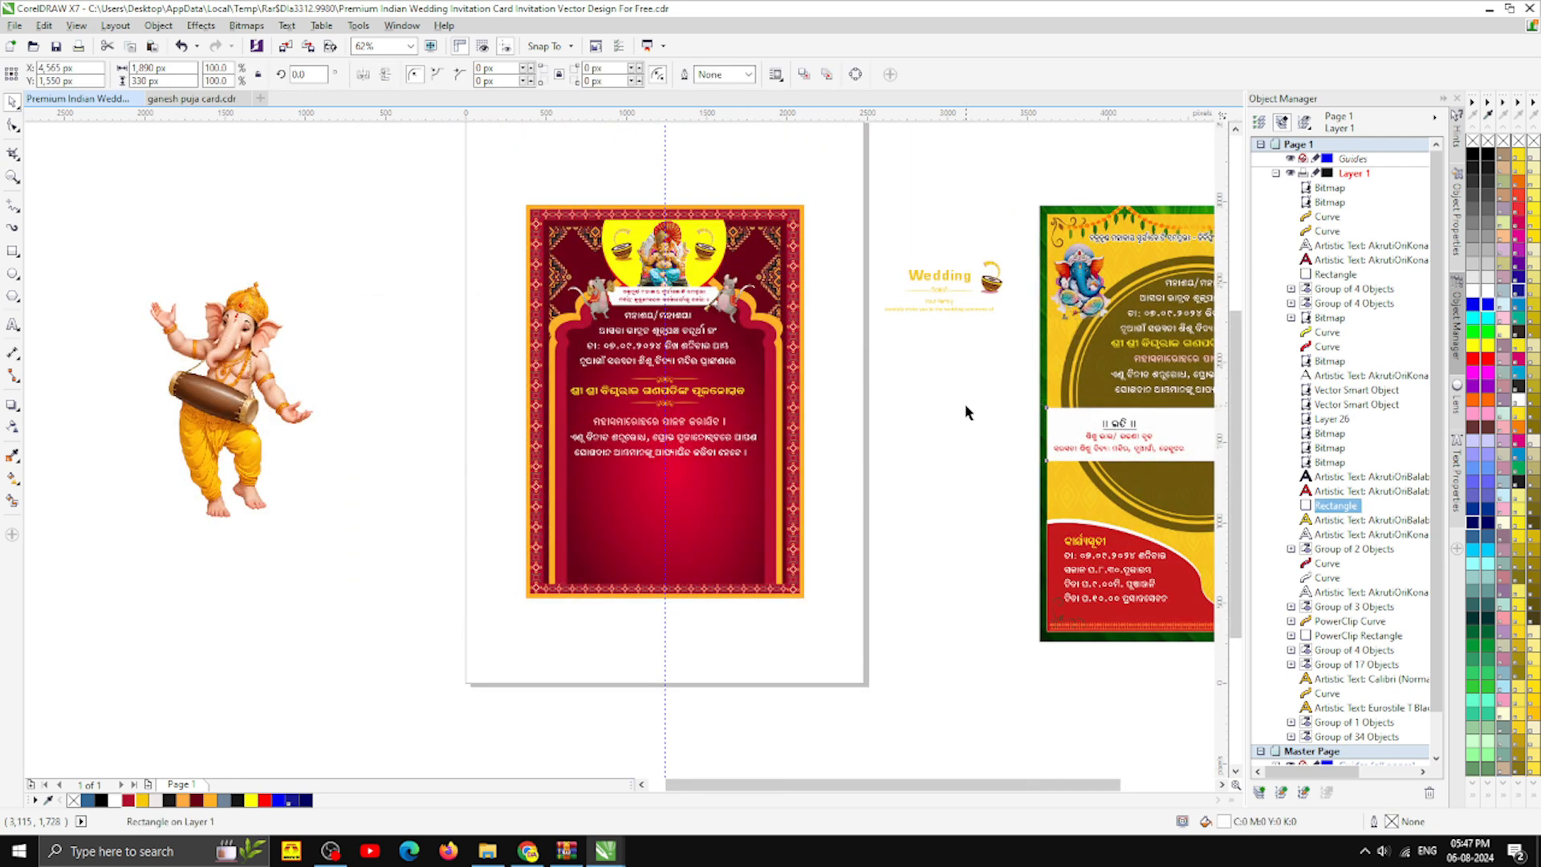
left_click_drag(965, 405, 1219, 485)
left_click_drag(1120, 431, 659, 481)
right_click(668, 481)
scroll(668, 482, "up", 2)
left_click(1479, 354)
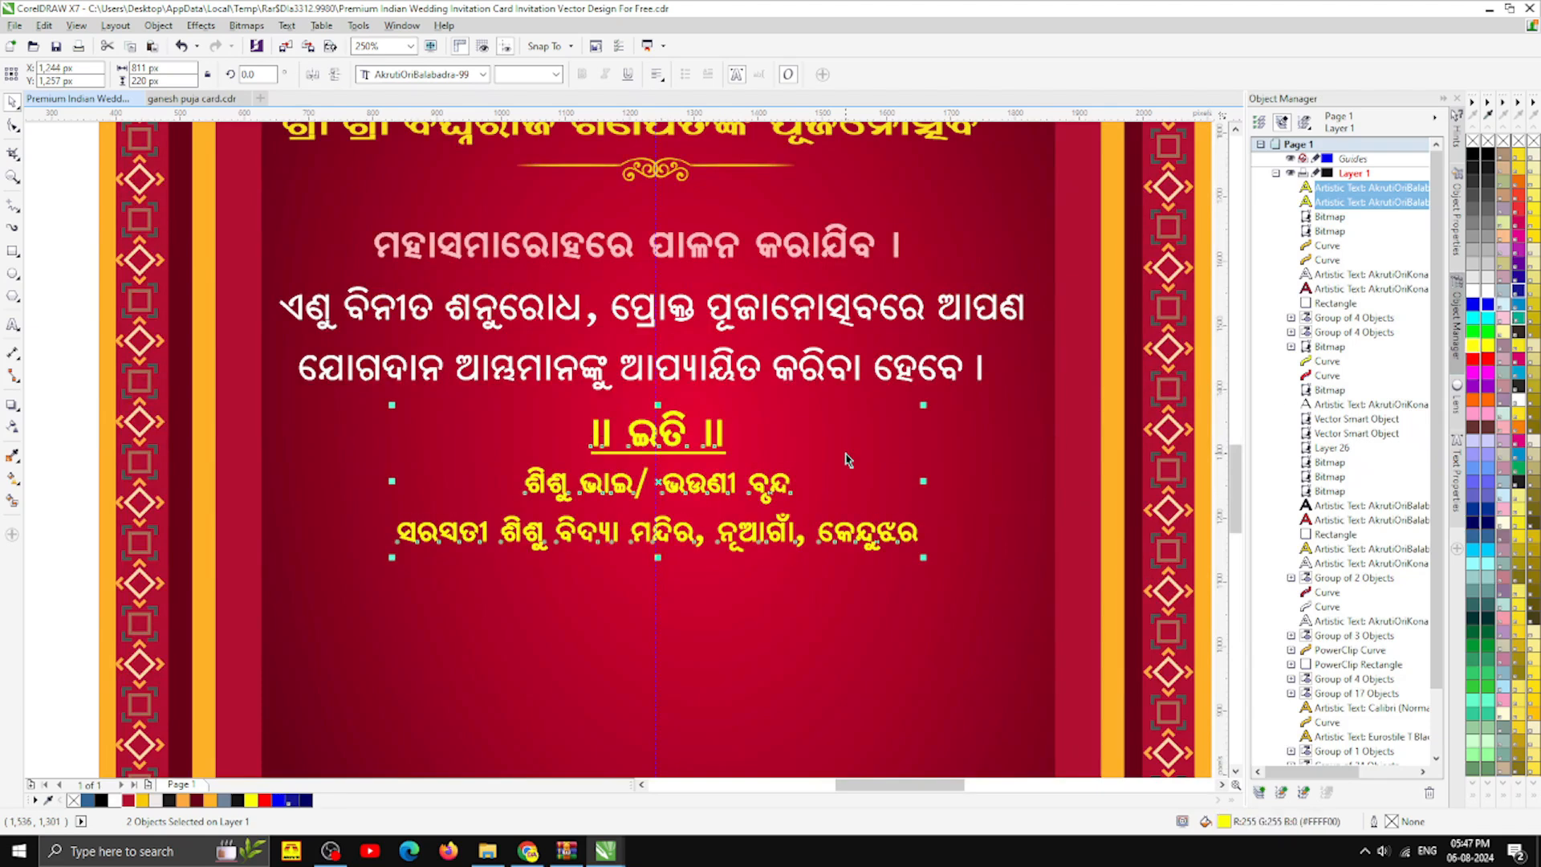
- Enlarge the yellow closing text to about 875 × 238 px, keeping it centred on the vertical guideline
scroll(768, 459, "down", 1)
key("Right")
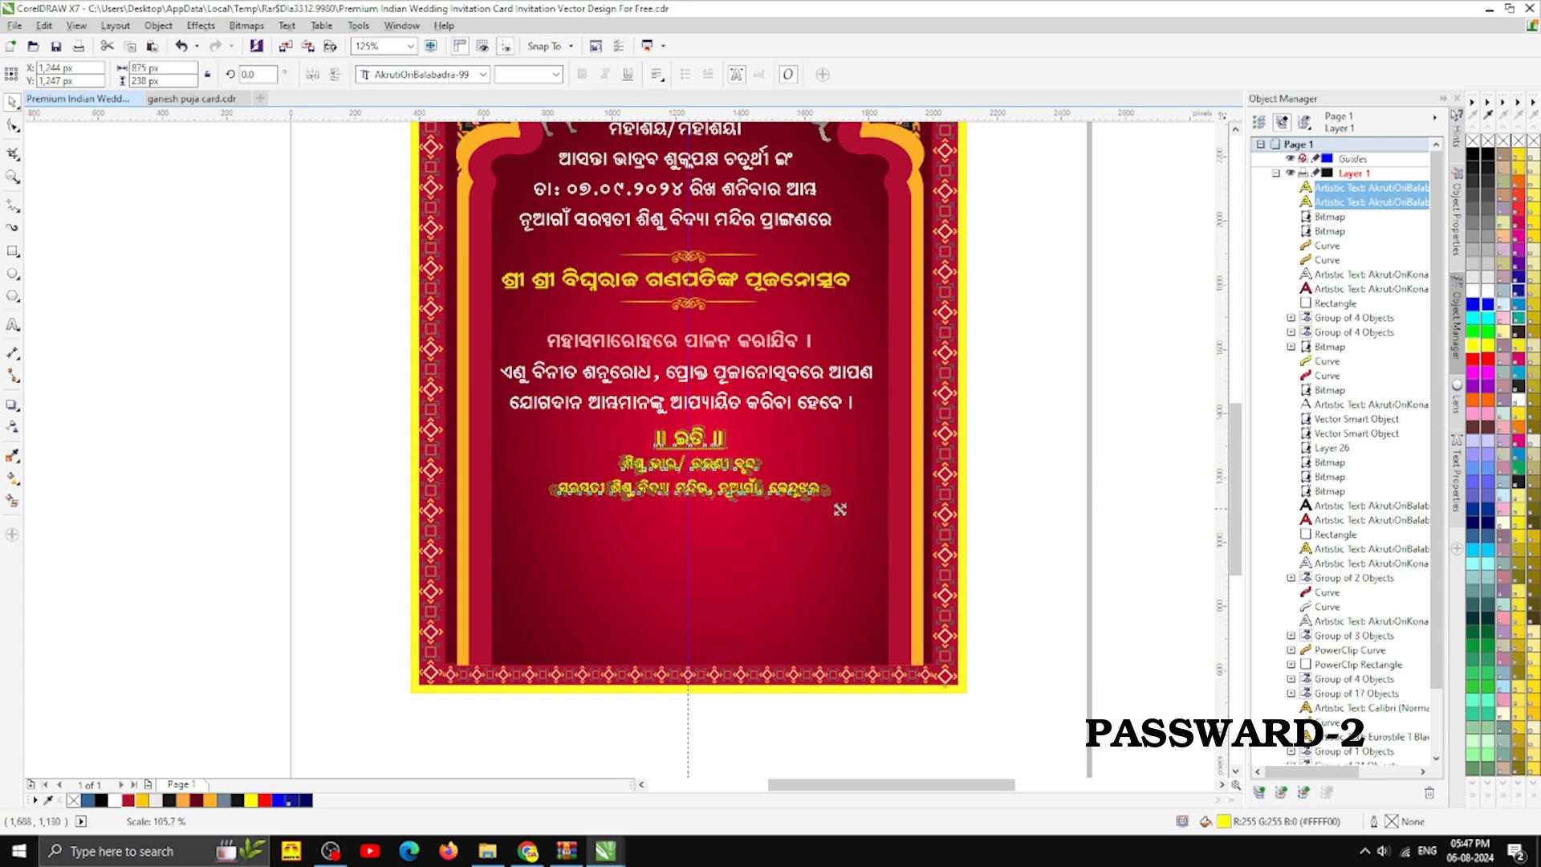
left_click(1049, 530)
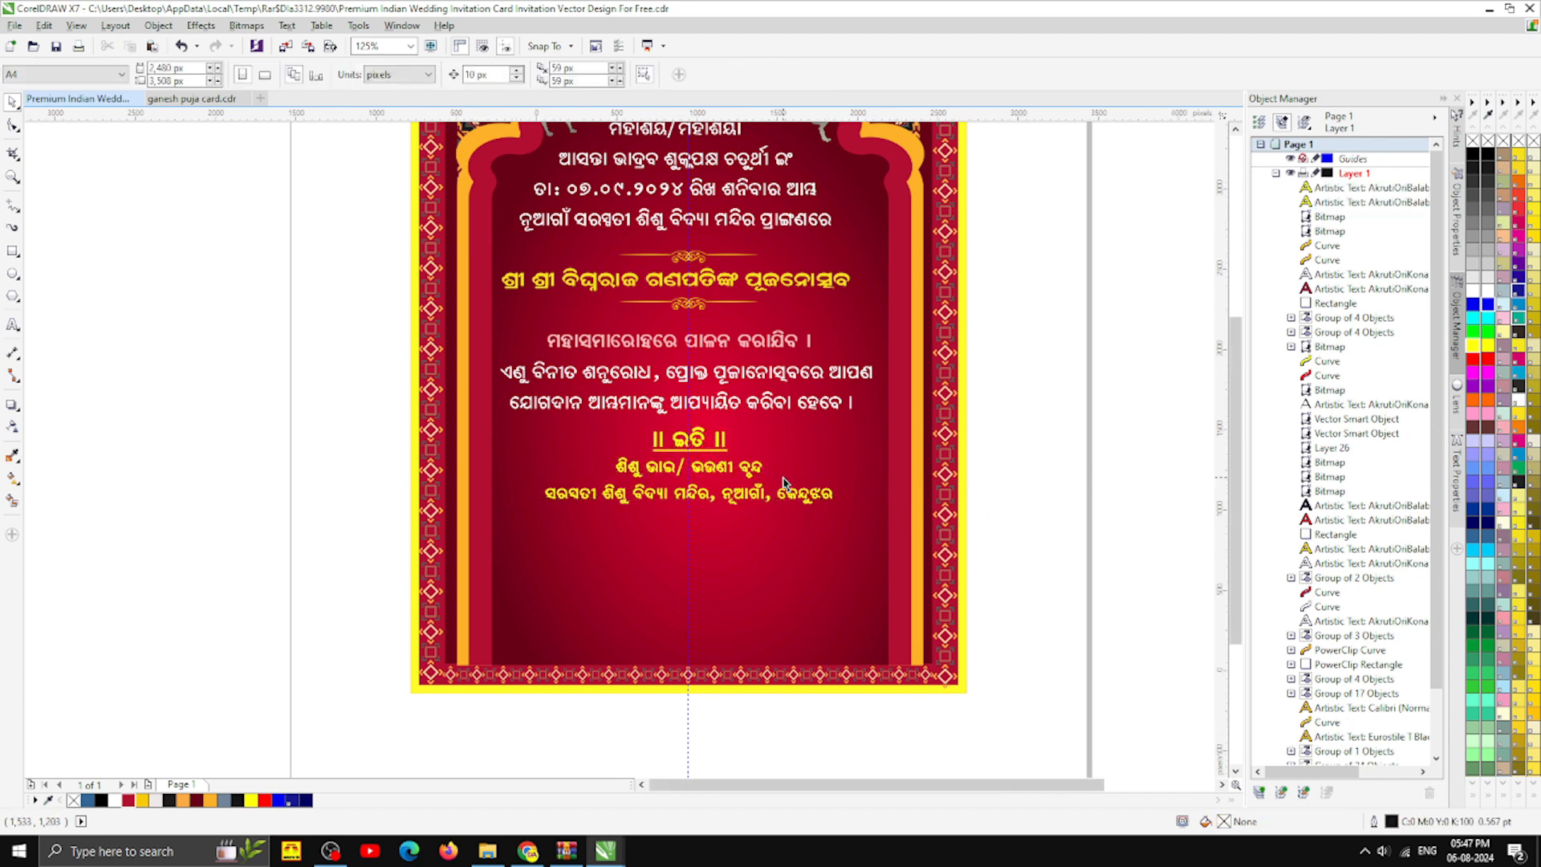
- Move the "କାର୍ଯ୍ୟସୂଚୀ" heading from the yellow card to below the closing text, centre it on the guideline and fill it white
scroll(771, 475, "down", 1)
scroll(769, 475, "down", 2)
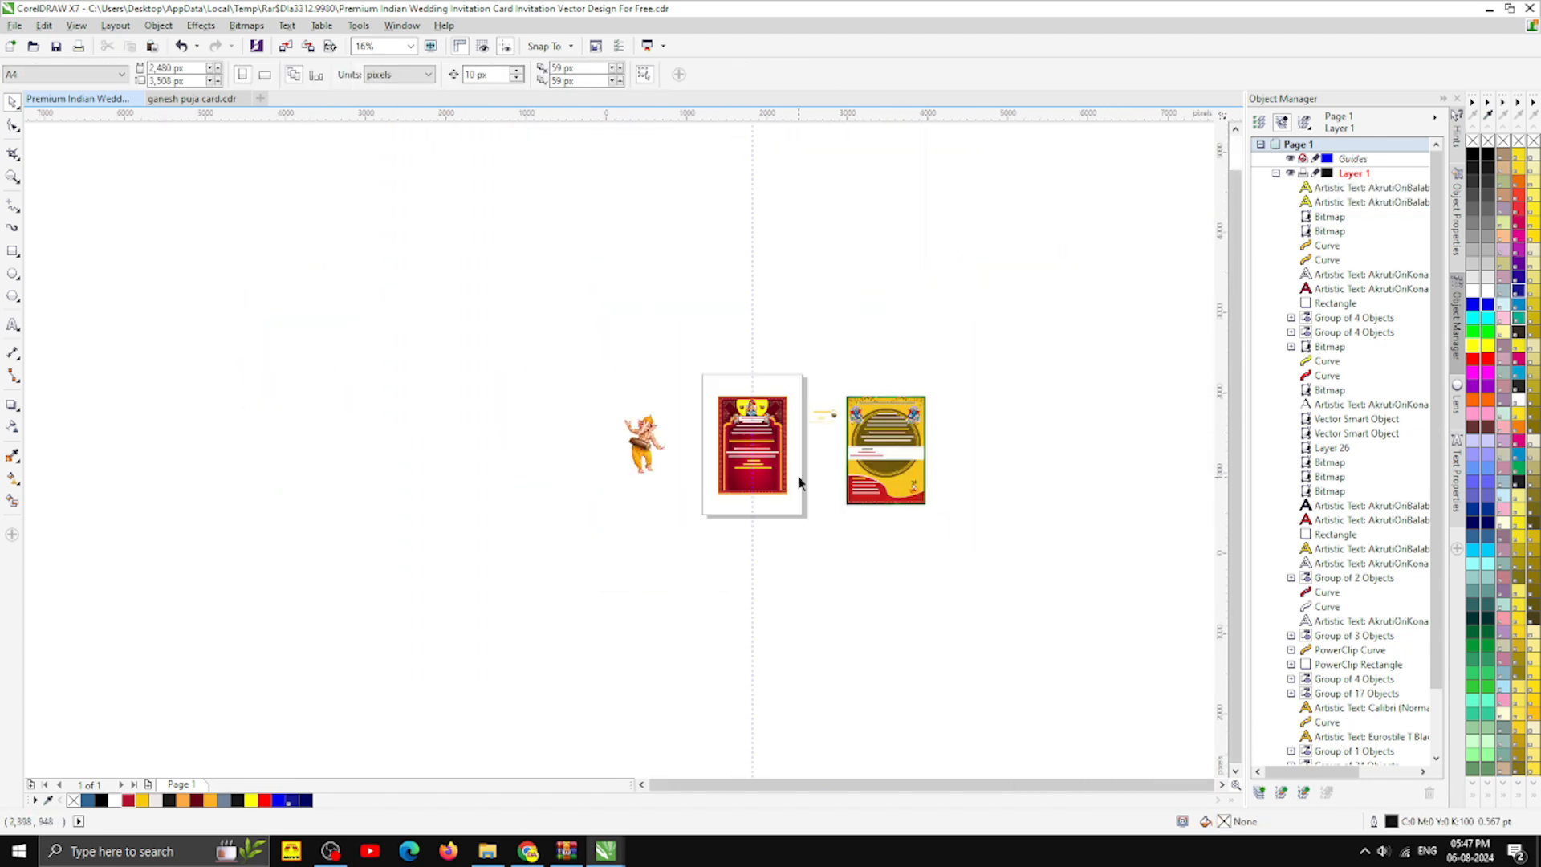
scroll(797, 473, "up", 2)
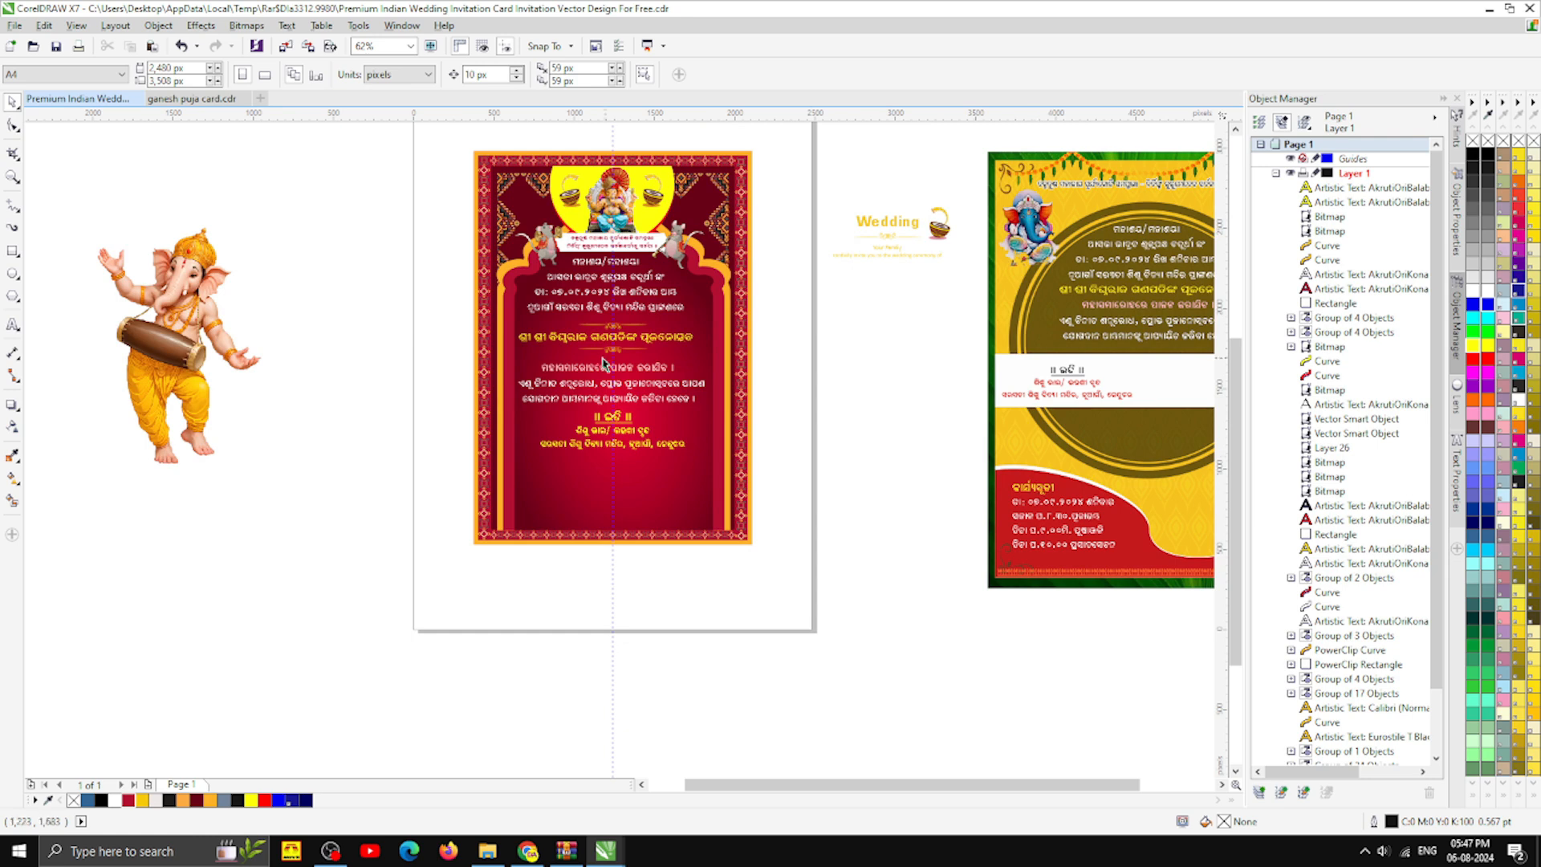
left_click_drag(1035, 495, 611, 474)
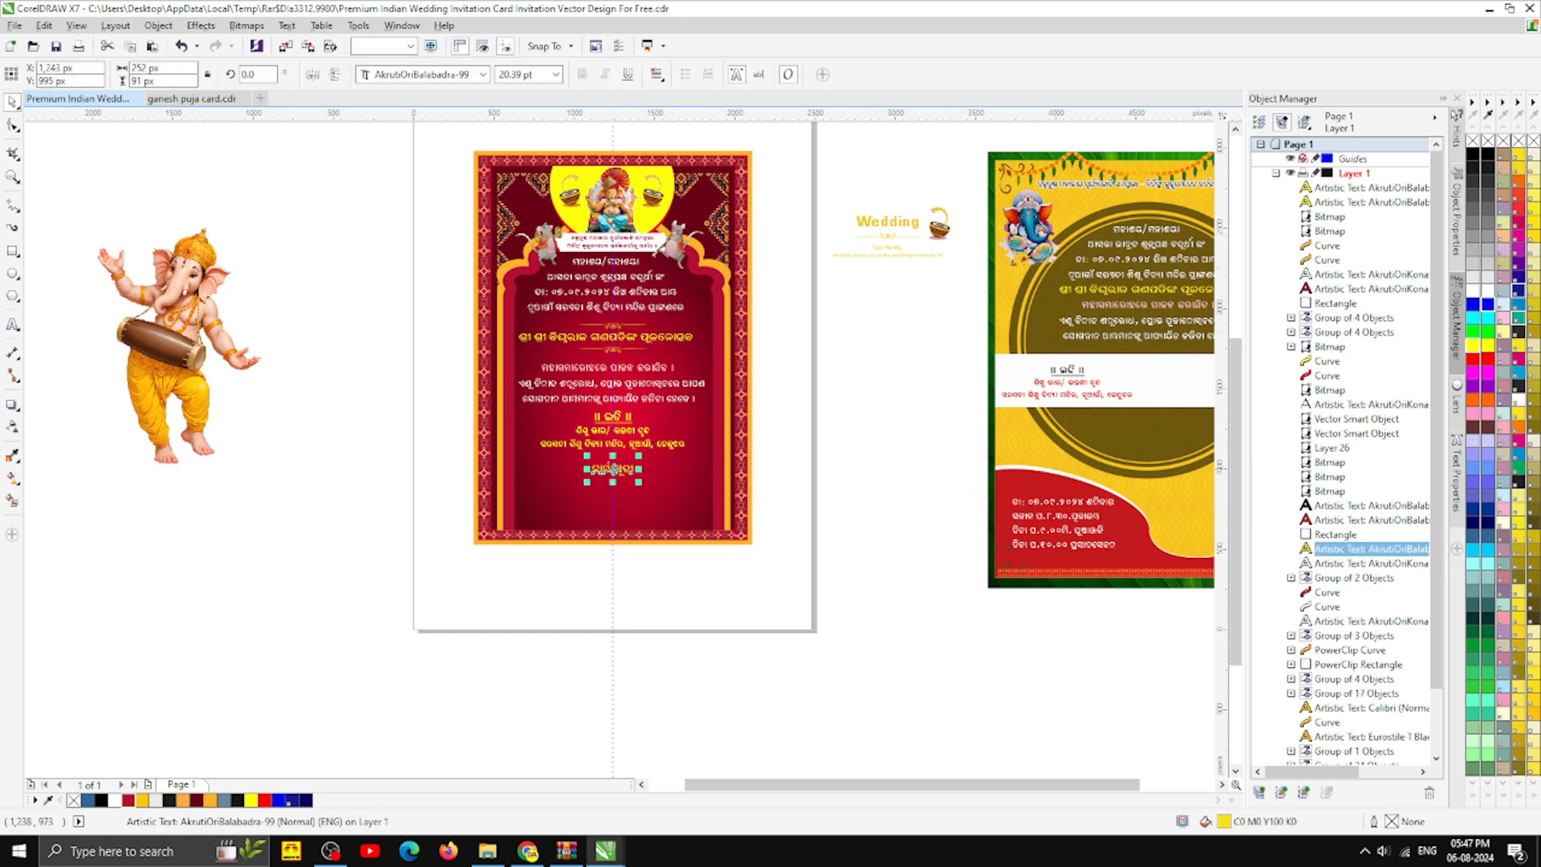
scroll(611, 474, "up", 2)
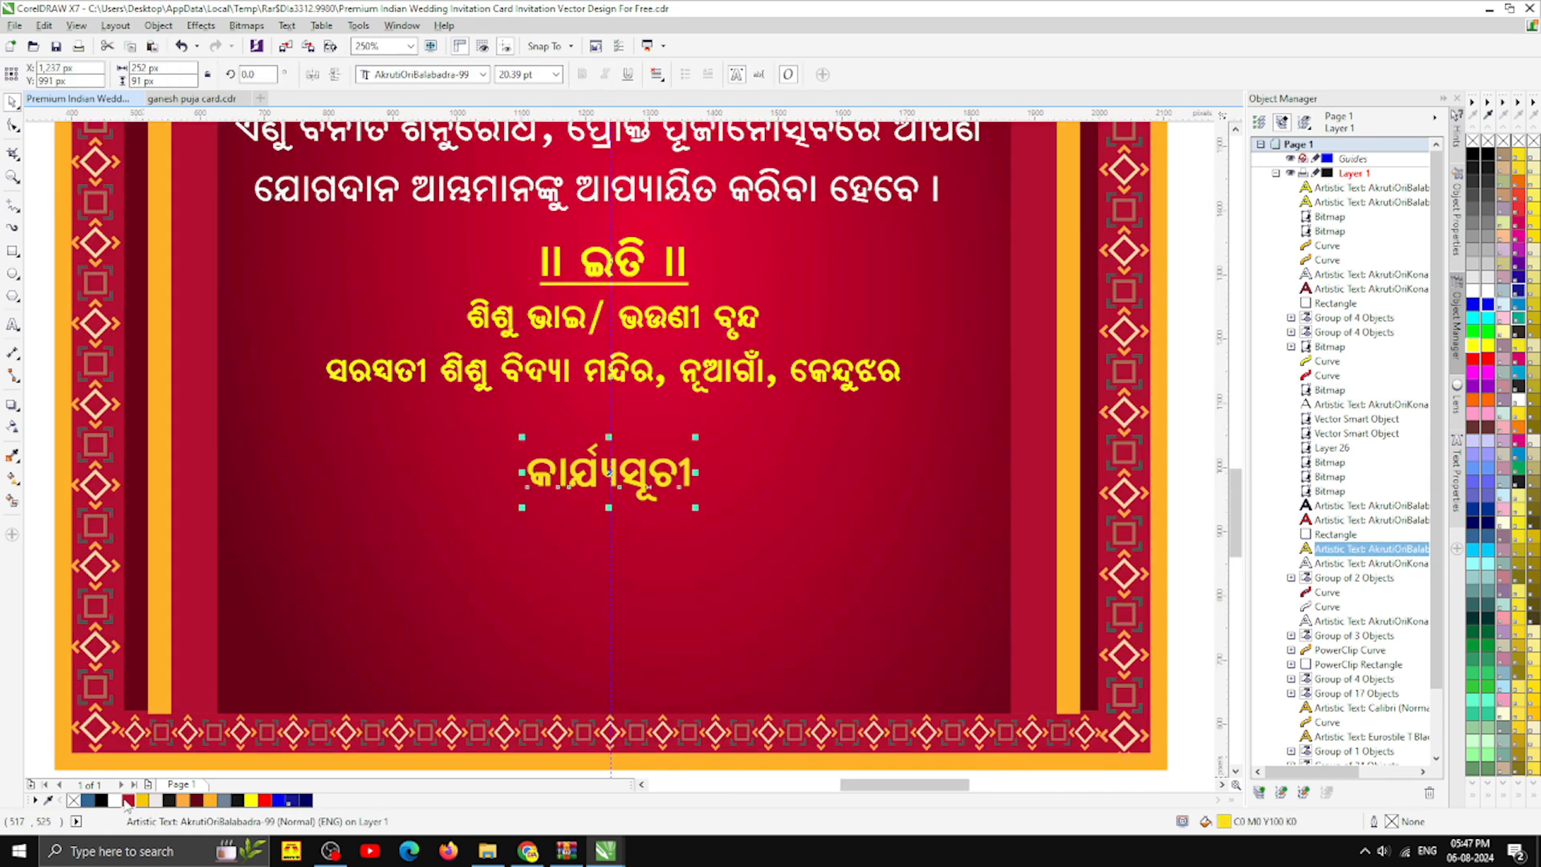
scroll(470, 587, "down", 1)
key("Escape")
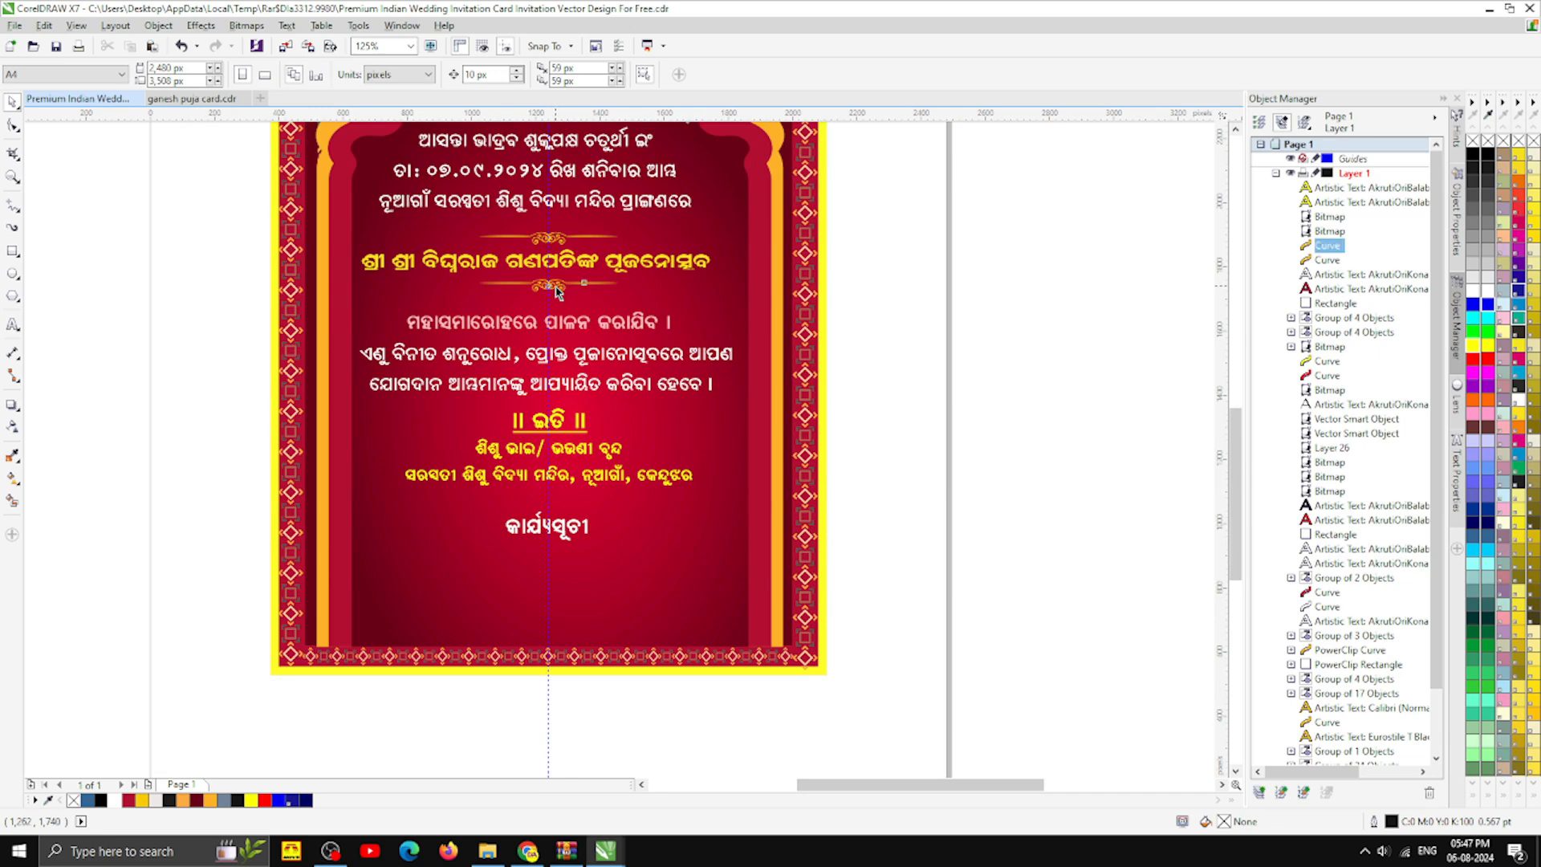
- Copy the lower gold divider to just below the "କାର୍ଯ୍ୟସୂଚୀ" heading and fill the copy white
left_click_drag(555, 288, 543, 451)
right_click(549, 560)
scroll(549, 561, "up", 3)
scroll(602, 532, "down", 1)
scroll(688, 479, "down", 2)
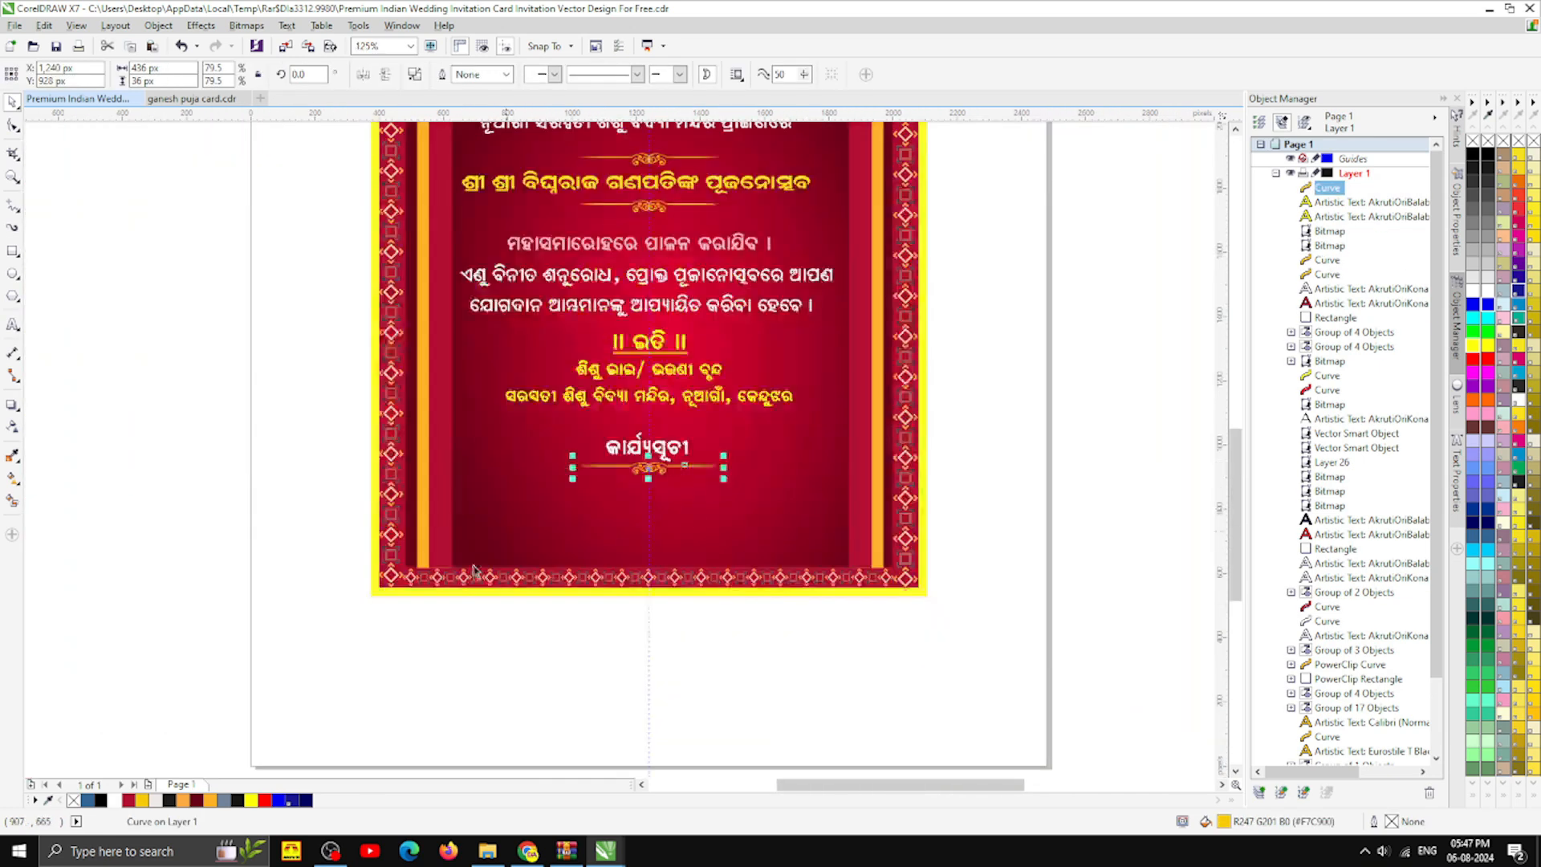
key("Escape")
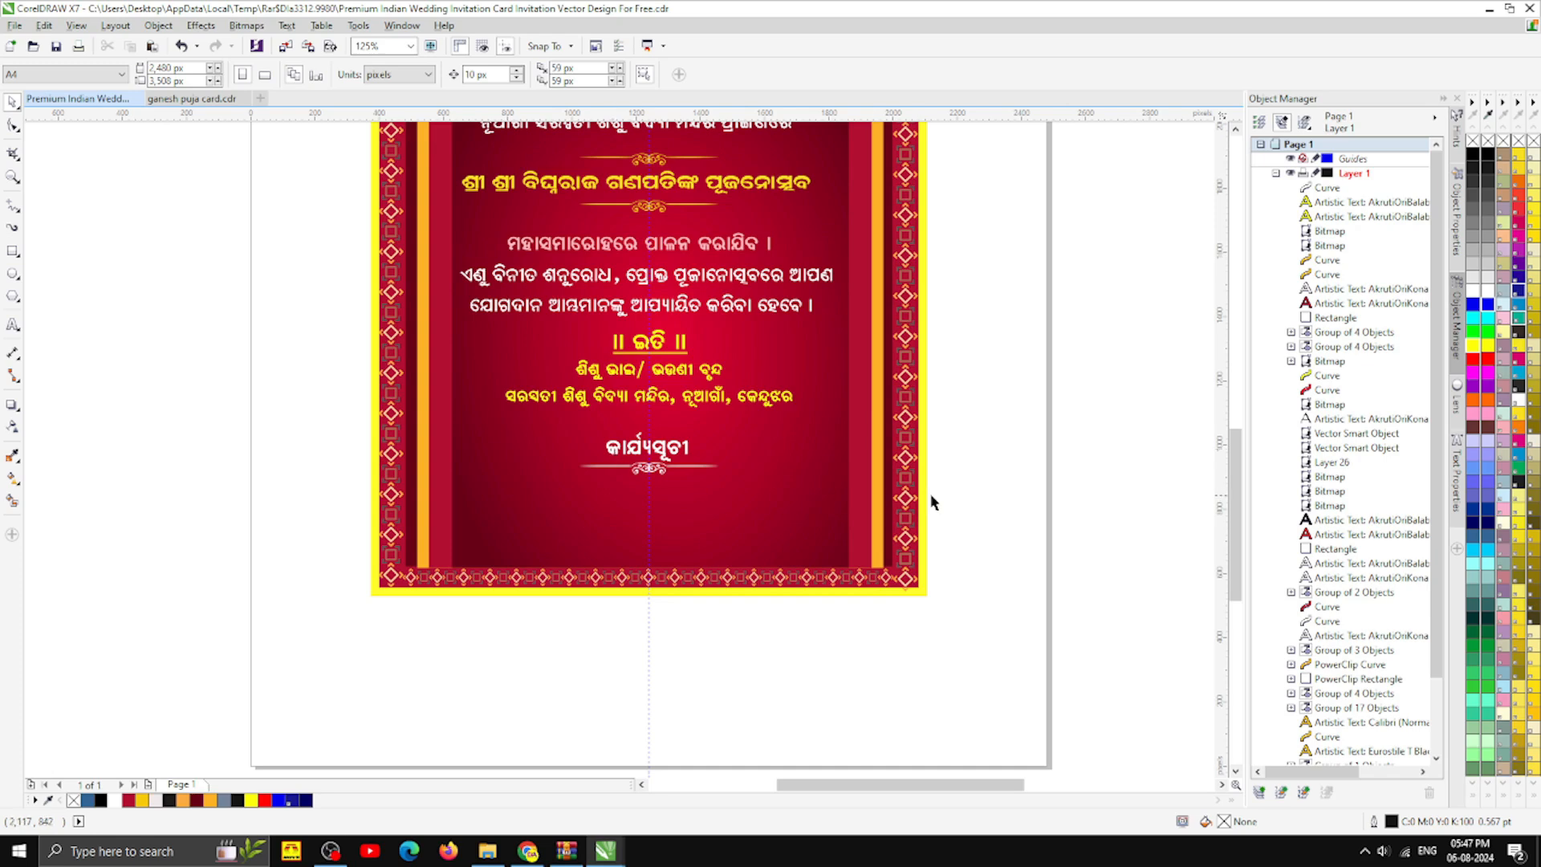
- Select the "କାର୍ଯ୍ୟସୂଚୀ" heading together with its white divider and nudge both up 50 px
left_click_drag(913, 499, 550, 430)
key("ctrl+z")
key("Escape")
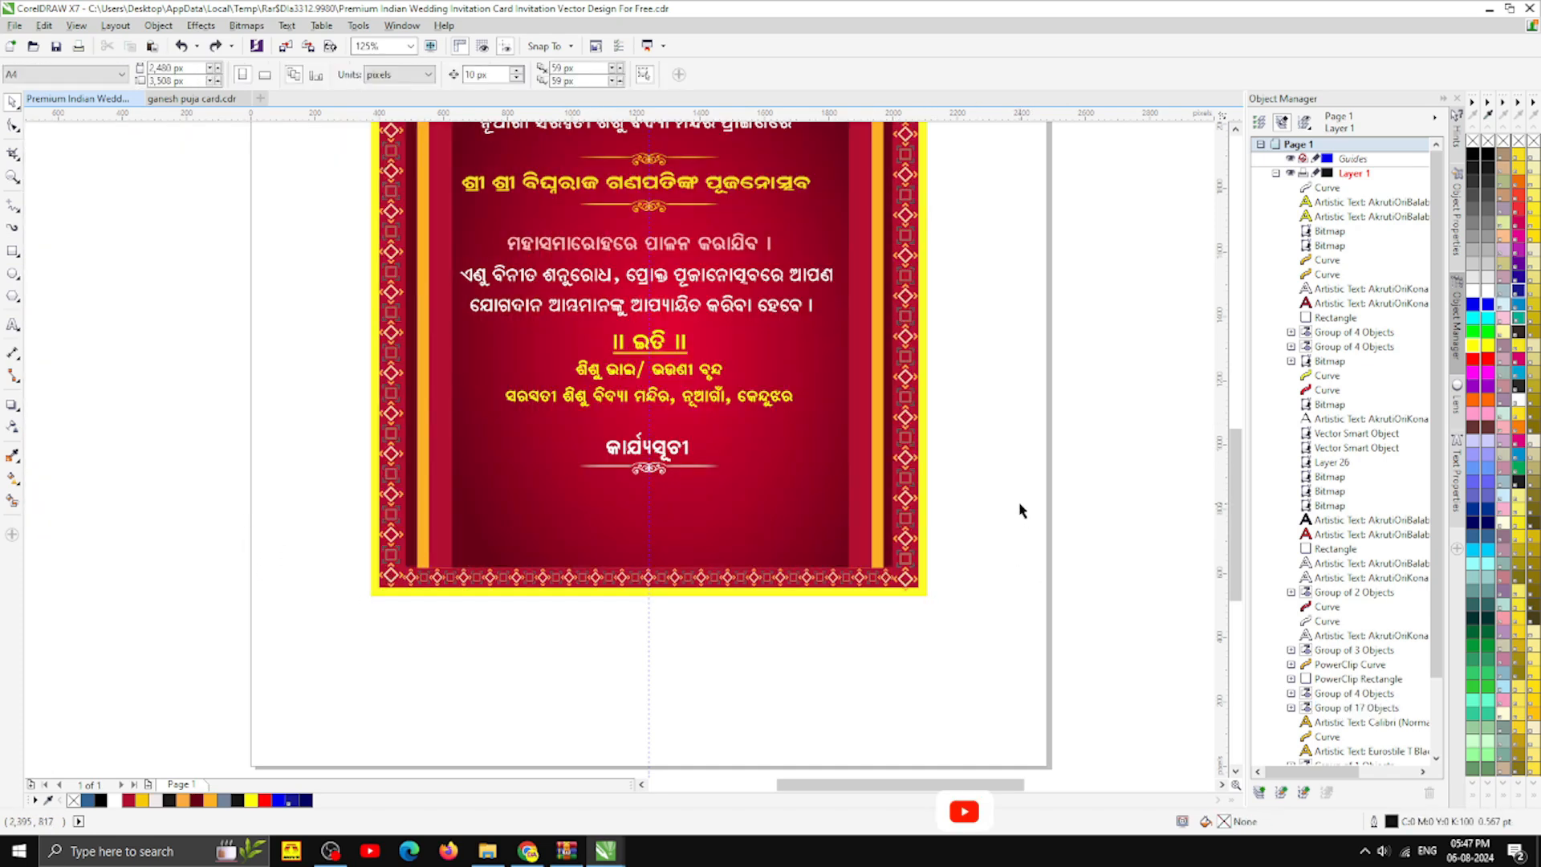
left_click_drag(1019, 504, 546, 423)
key("Up")
key("Up")
key("Up")
key("Up")
key("Up")
left_click(977, 485)
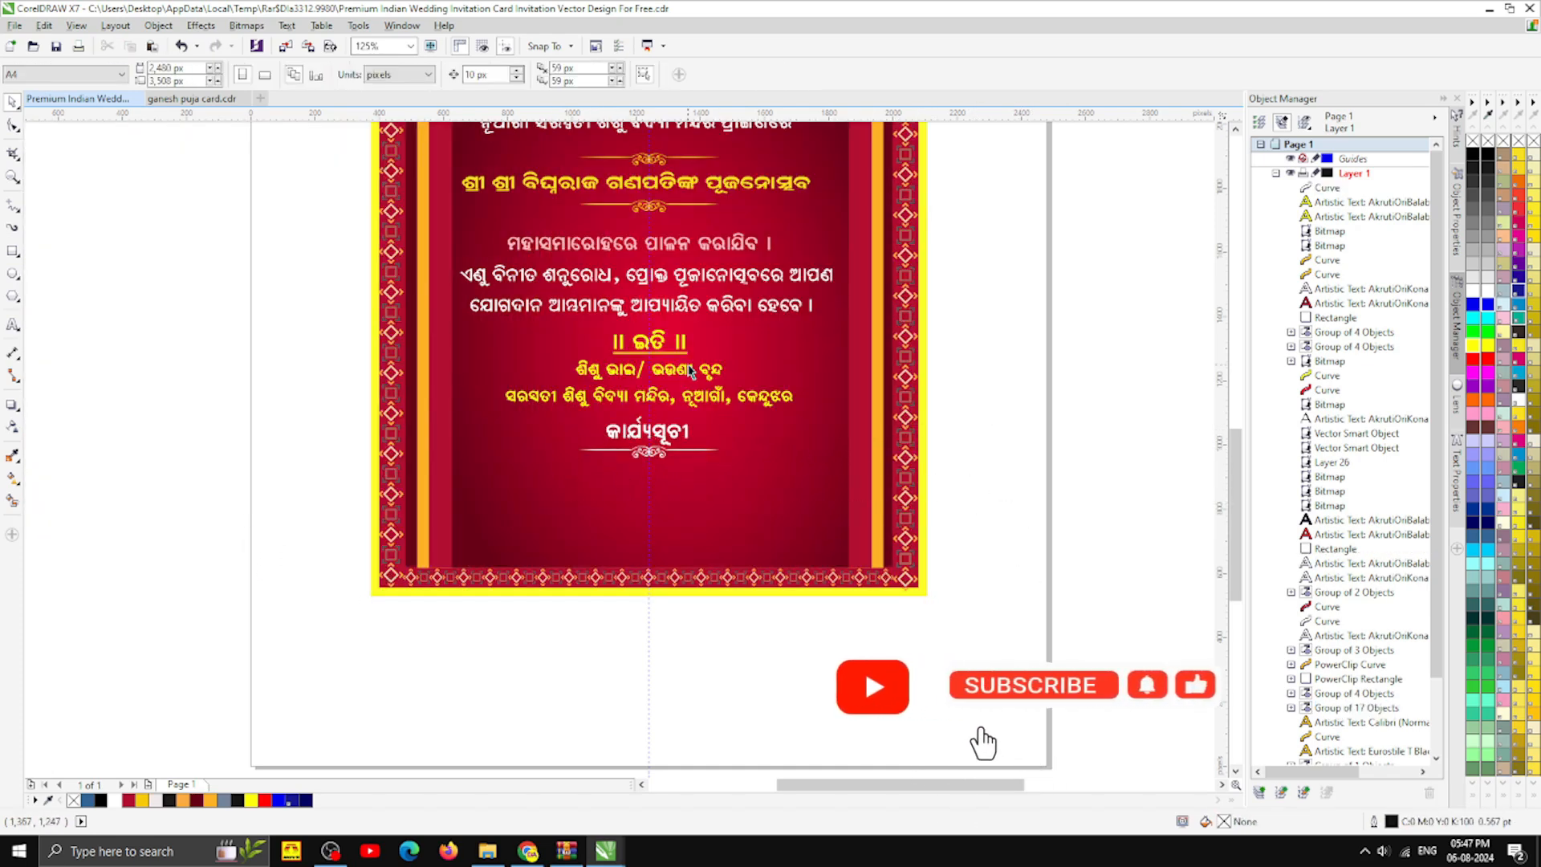
- Move the white schedule text from the yellow card to below the "କାର୍ଯ୍ୟସୂଚୀ" divider and bring it to the front
scroll(690, 371, "down", 2)
left_click(680, 419)
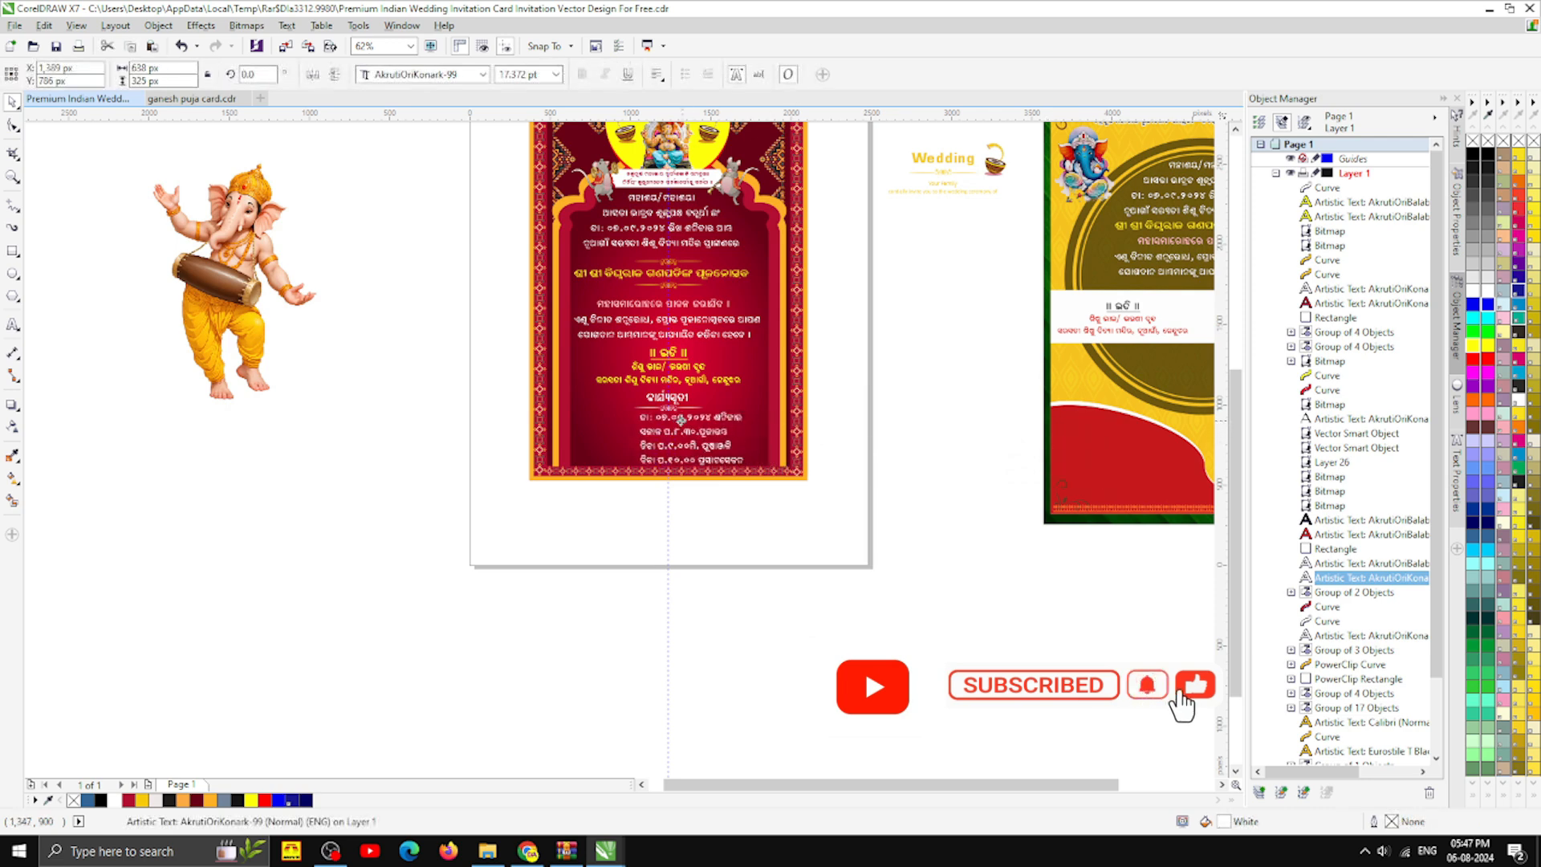
scroll(658, 420, "up", 4)
- Join the schedule's third line, the ୯.୦୦ ପୁଷ୍ପାଞ୍ଜଳି entry, onto the end of its second line
left_click(12, 324)
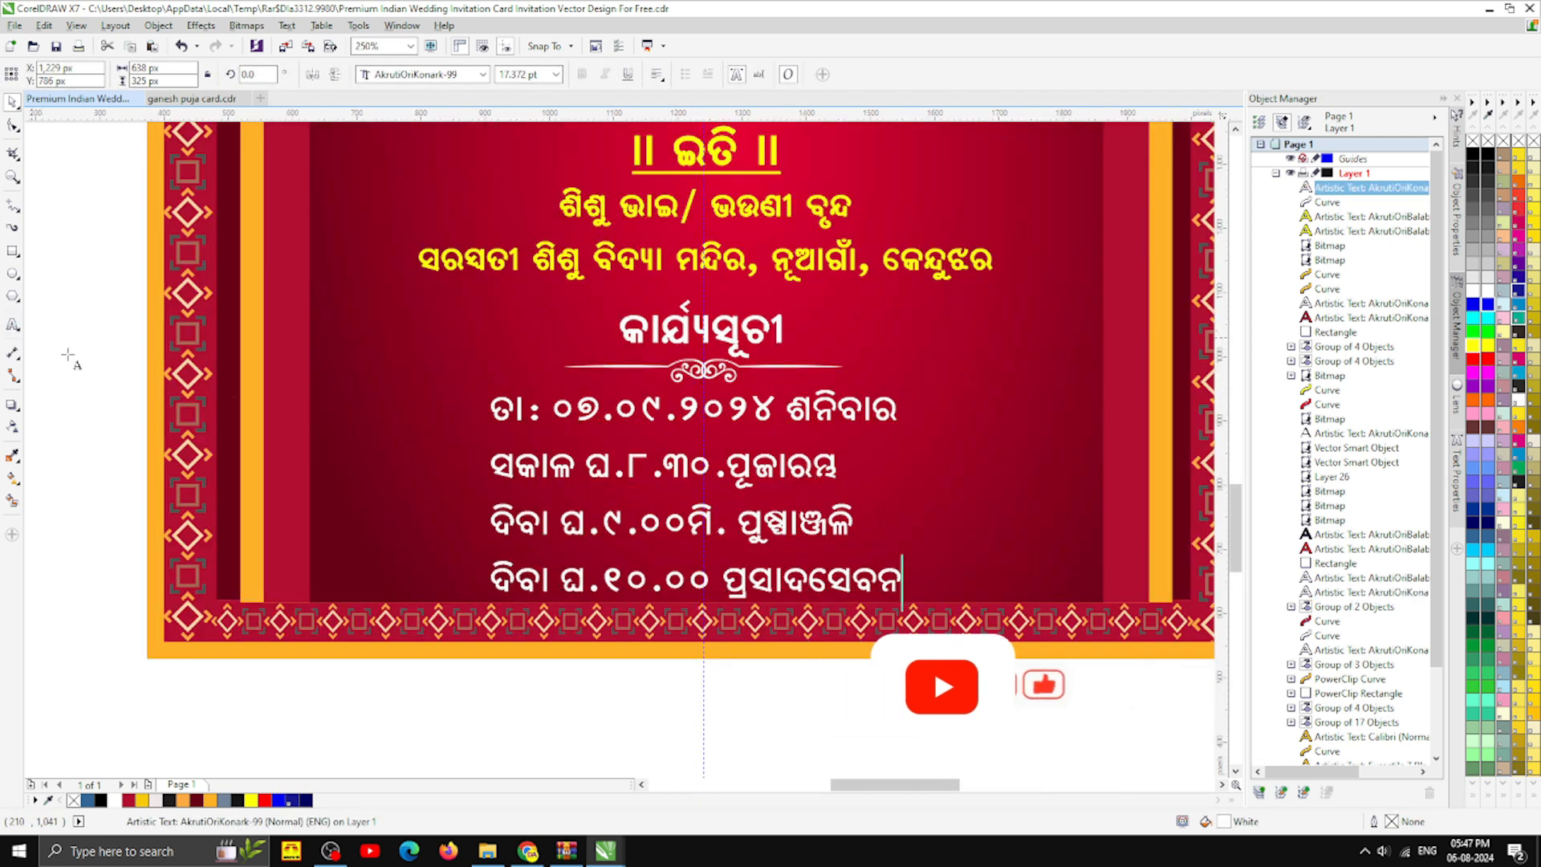
left_click(489, 521)
key("BackSpace")
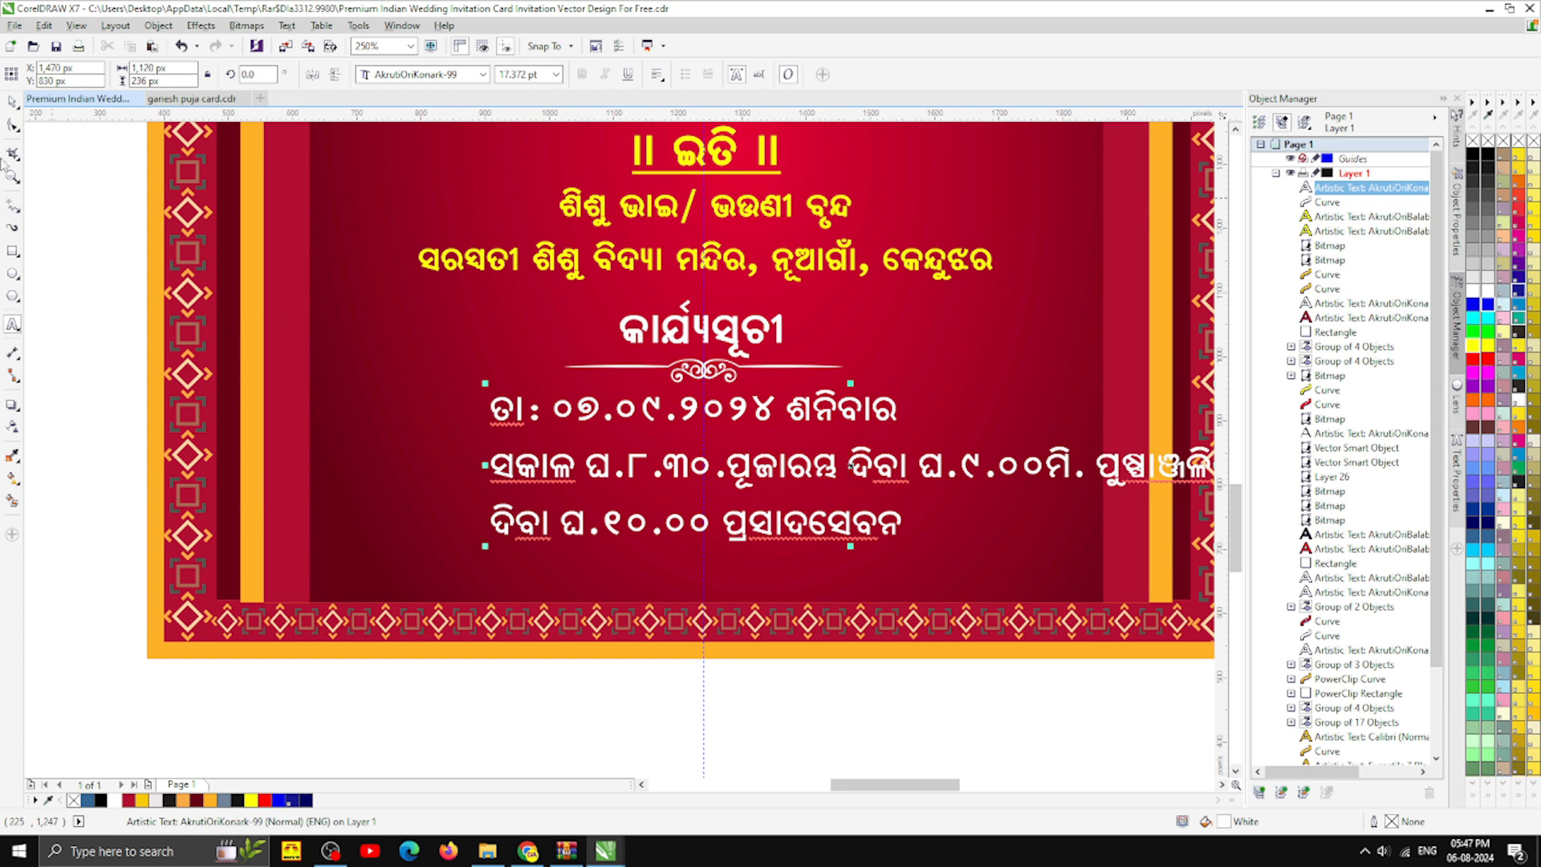
key("ctrl+space")
- Centre-align the schedule text and place it centred on the guideline below the white divider
left_click(656, 75)
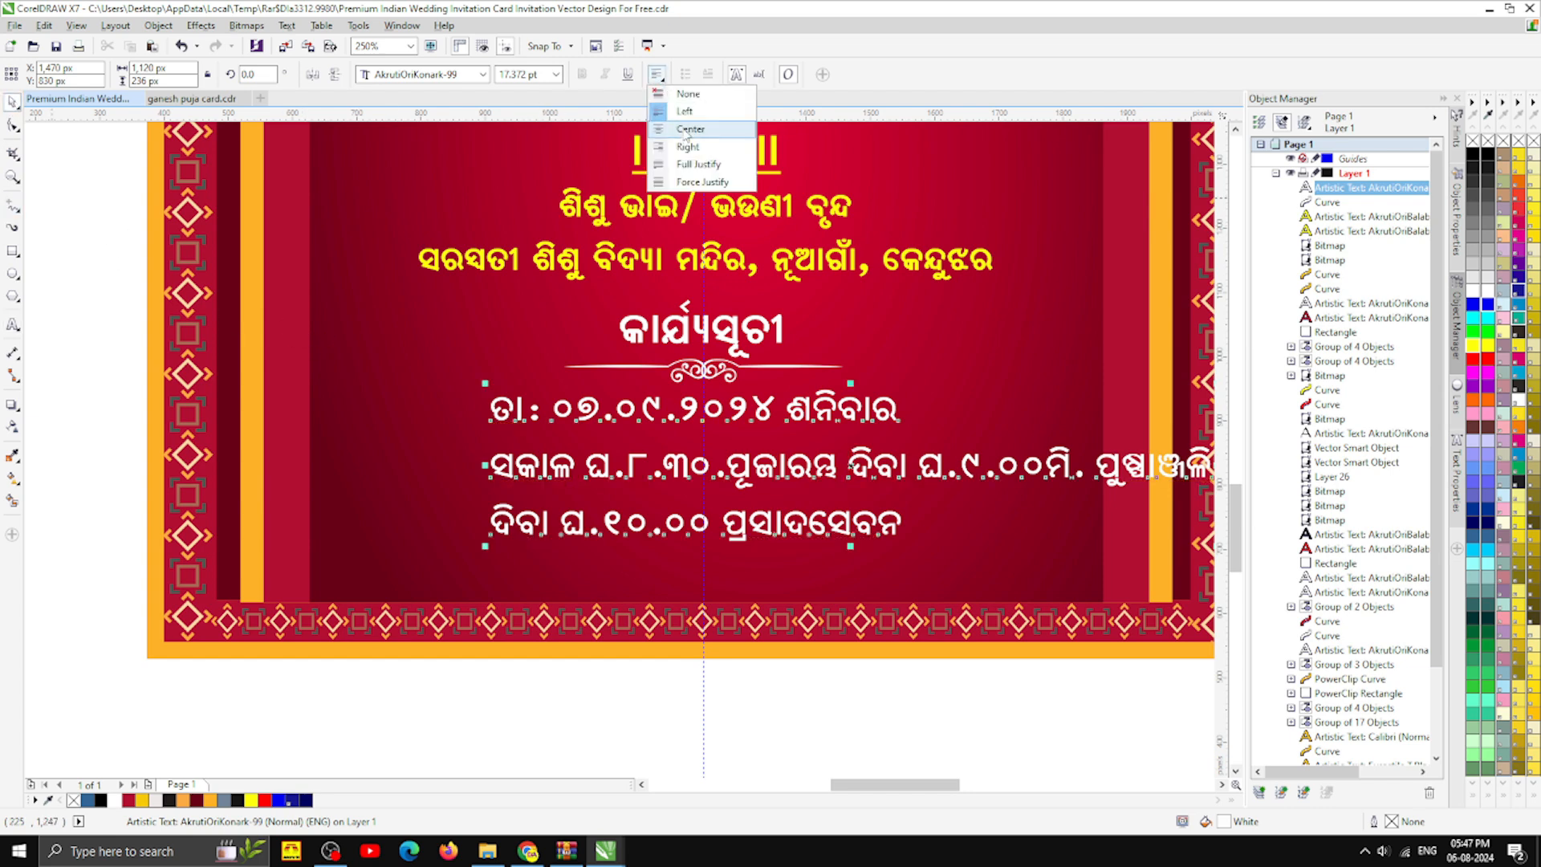
left_click(674, 132)
left_click_drag(863, 465, 713, 477)
scroll(737, 517, "down", 2)
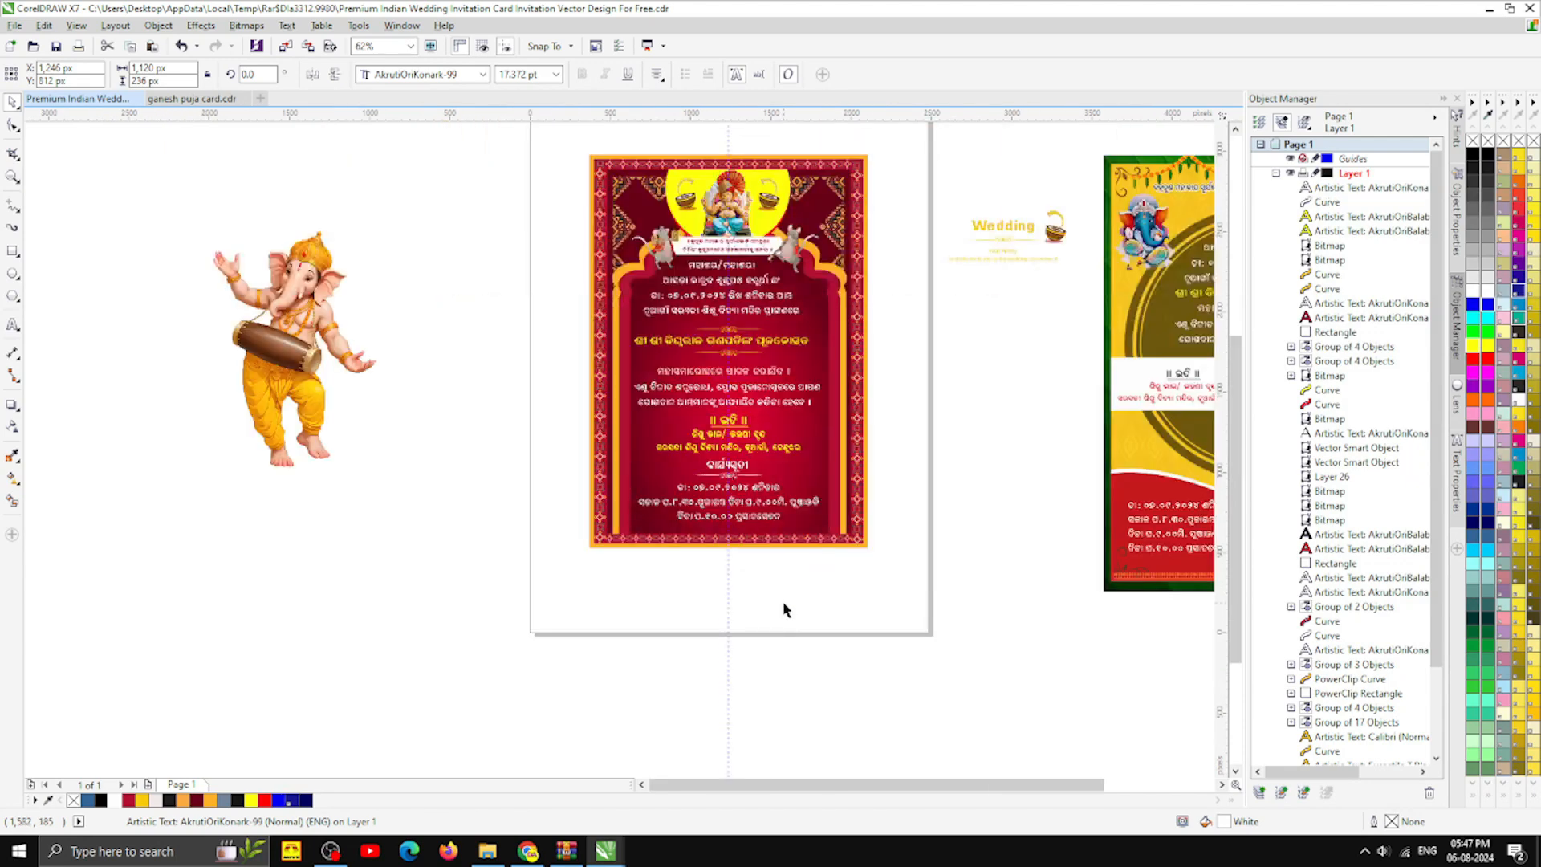
left_click(783, 606)
scroll(745, 505, "up", 1)
scroll(590, 474, "down", 1)
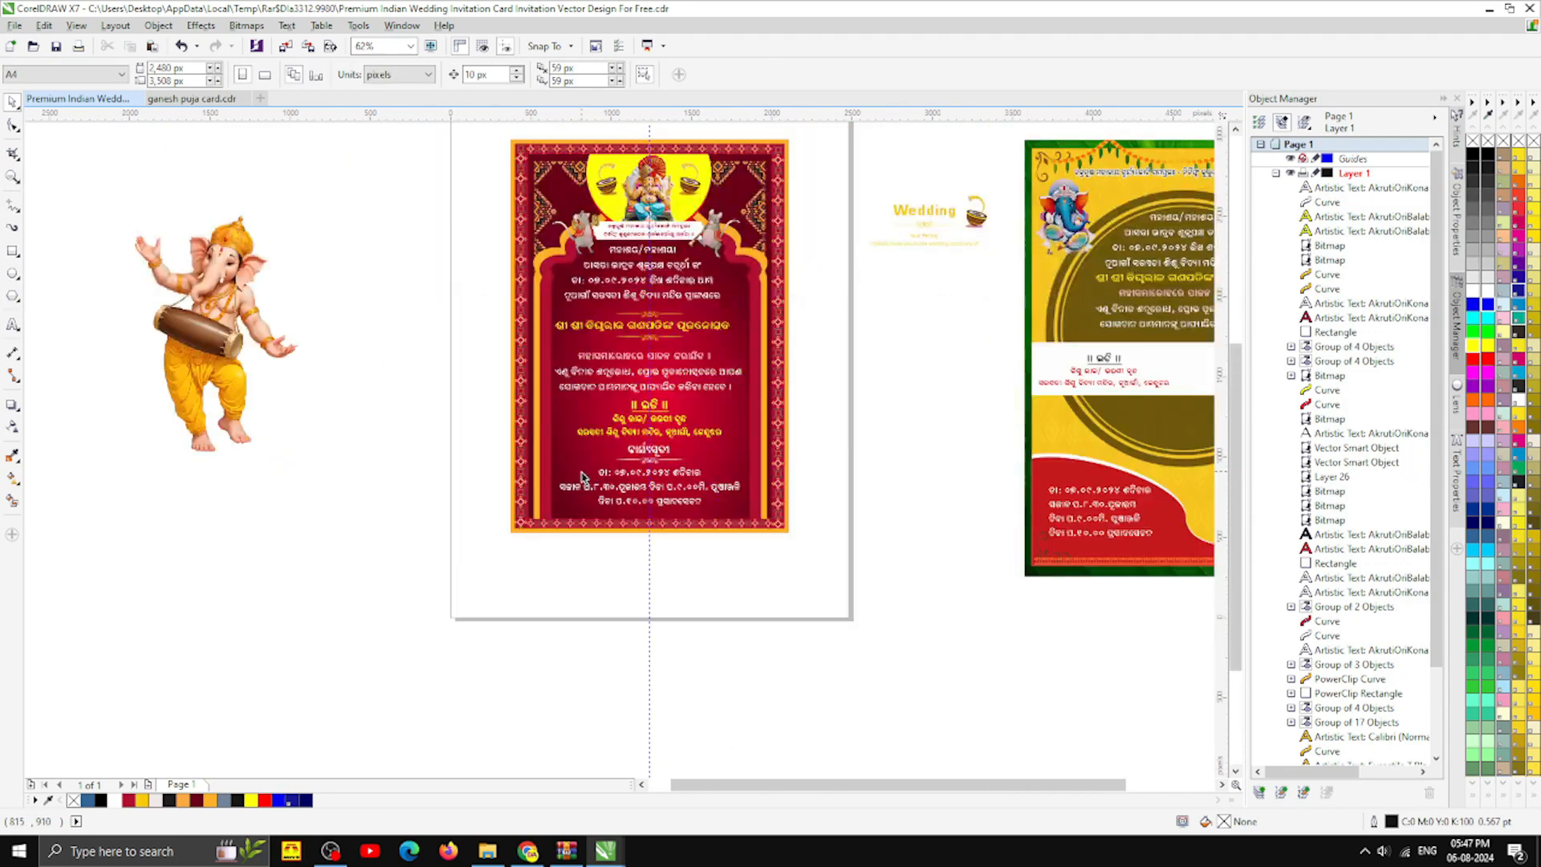
- Move the kalash with marigolds from the yellow card to the red arch's lower-right corner and scale it to about 214 × 219 px
scroll(581, 476, "down", 1)
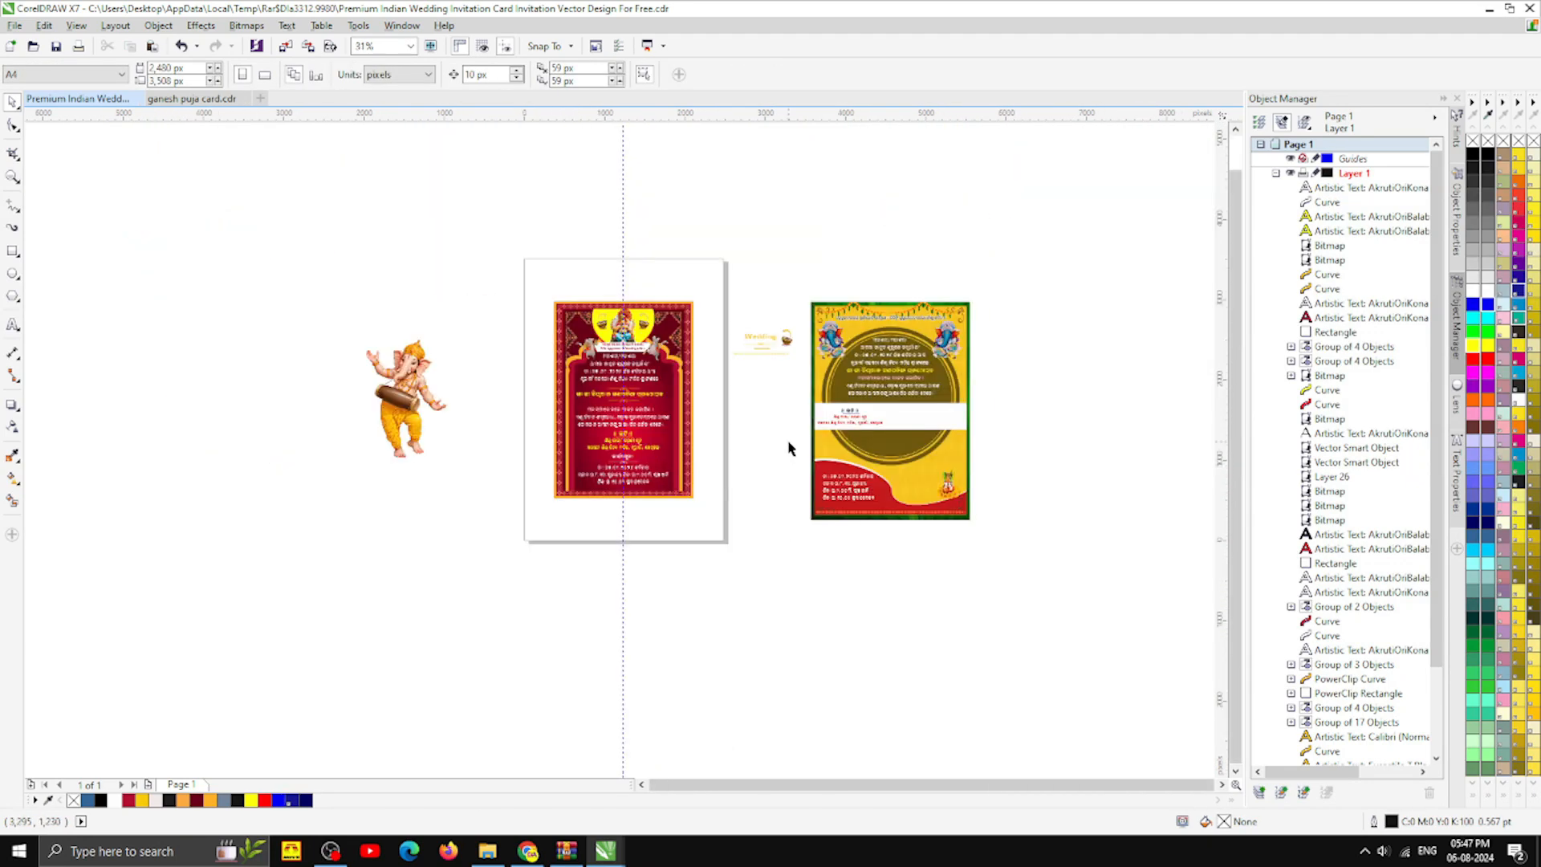
scroll(788, 448, "up", 1)
left_click_drag(1110, 532, 547, 464)
scroll(521, 454, "up", 2)
left_click_drag(521, 357, 587, 417)
left_click_drag(671, 501, 761, 671)
scroll(731, 578, "down", 1)
scroll(724, 589, "up", 1)
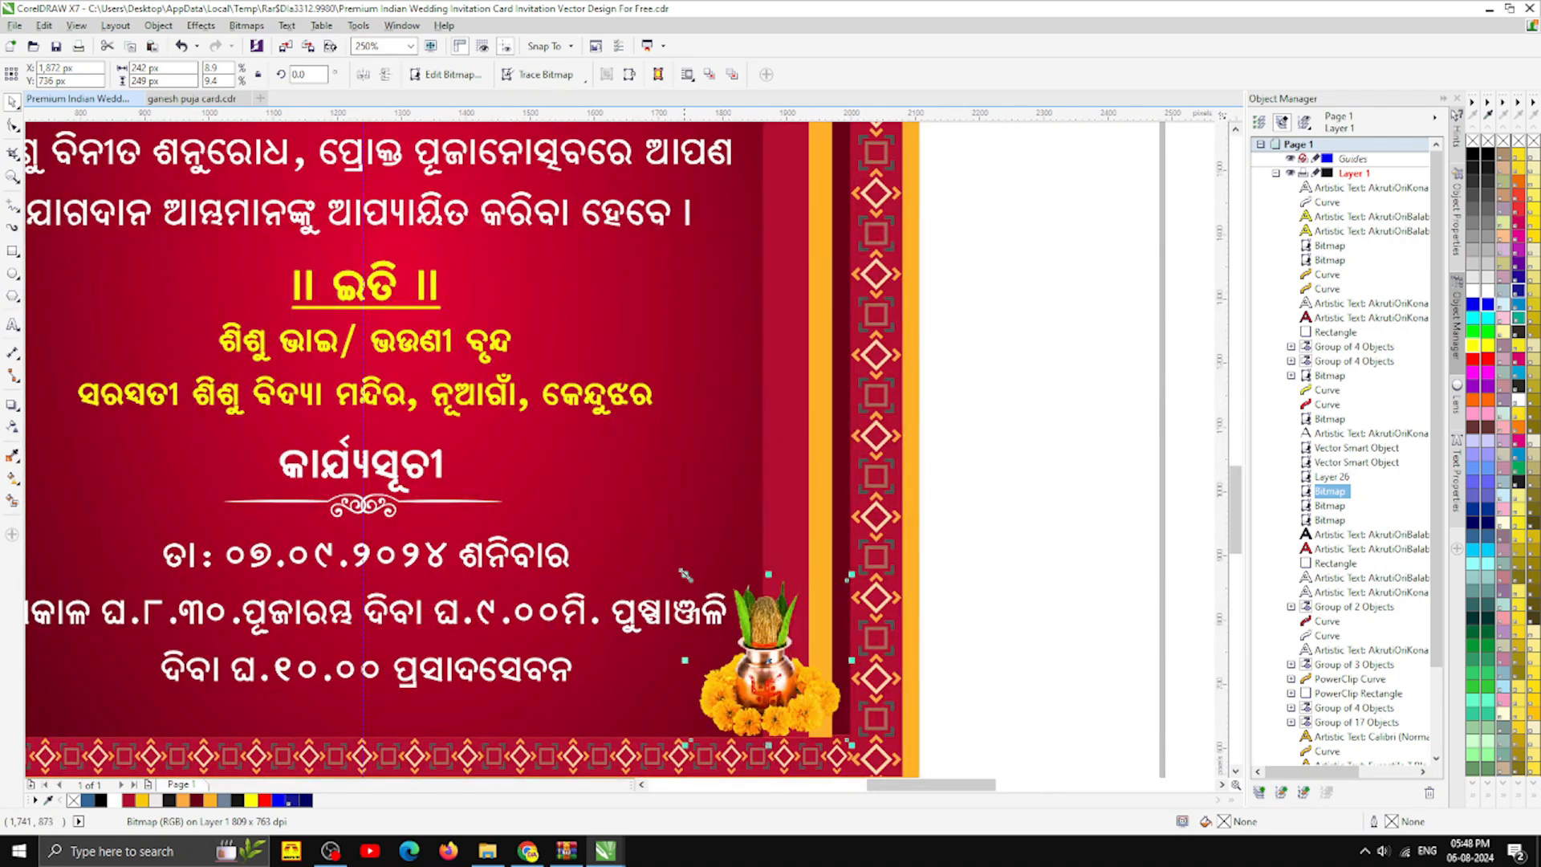
left_click_drag(683, 573, 701, 593)
scroll(701, 592, "down", 2)
- Copy the kalash straight across to the arch's lower-left corner, at about X 591 px
left_click_drag(785, 666, 365, 668)
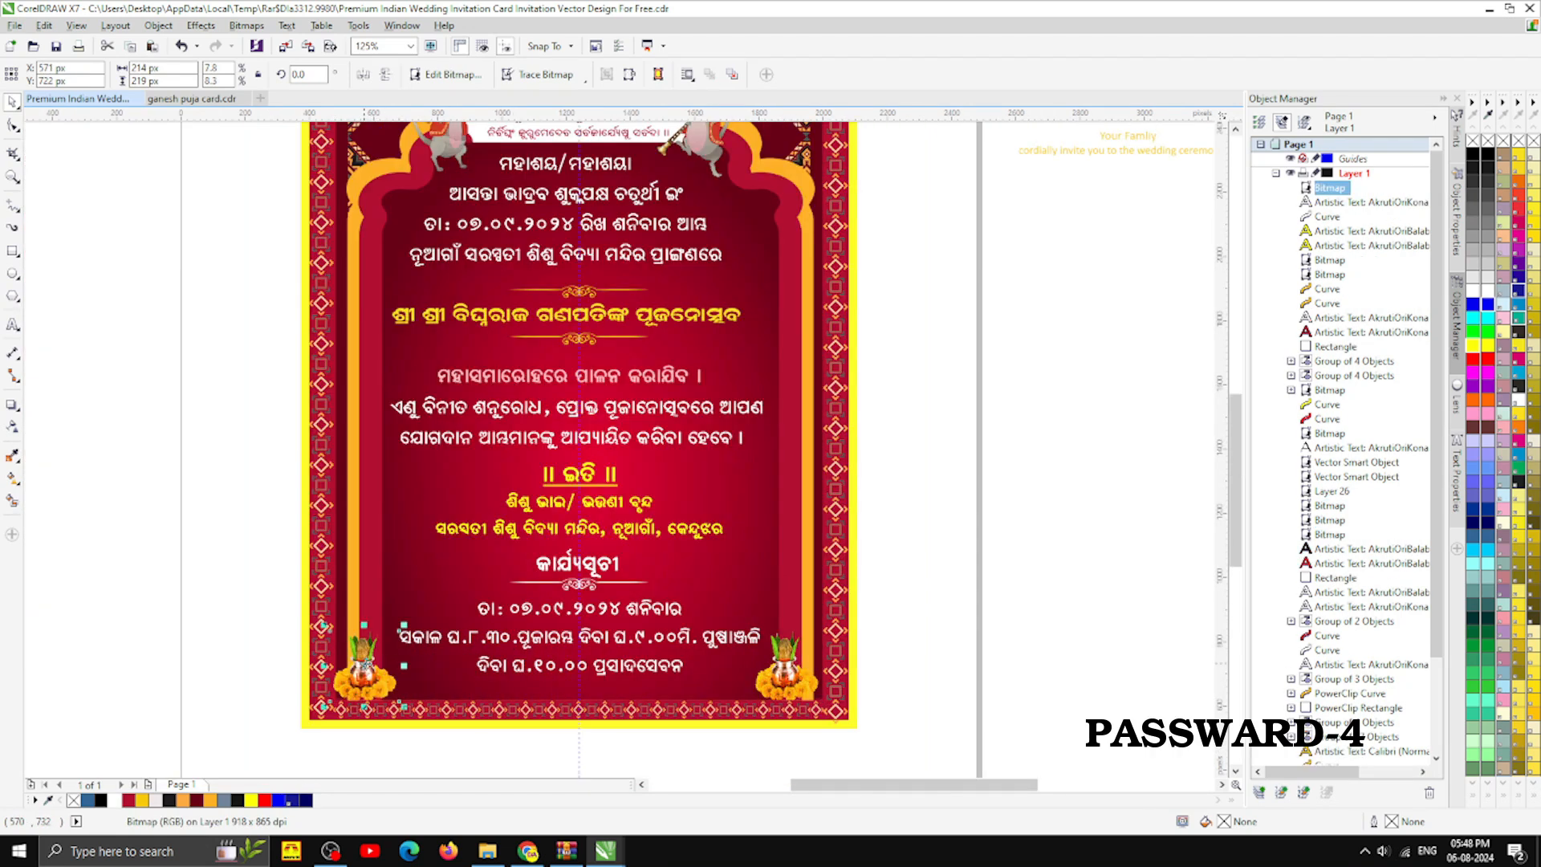
left_click(932, 644)
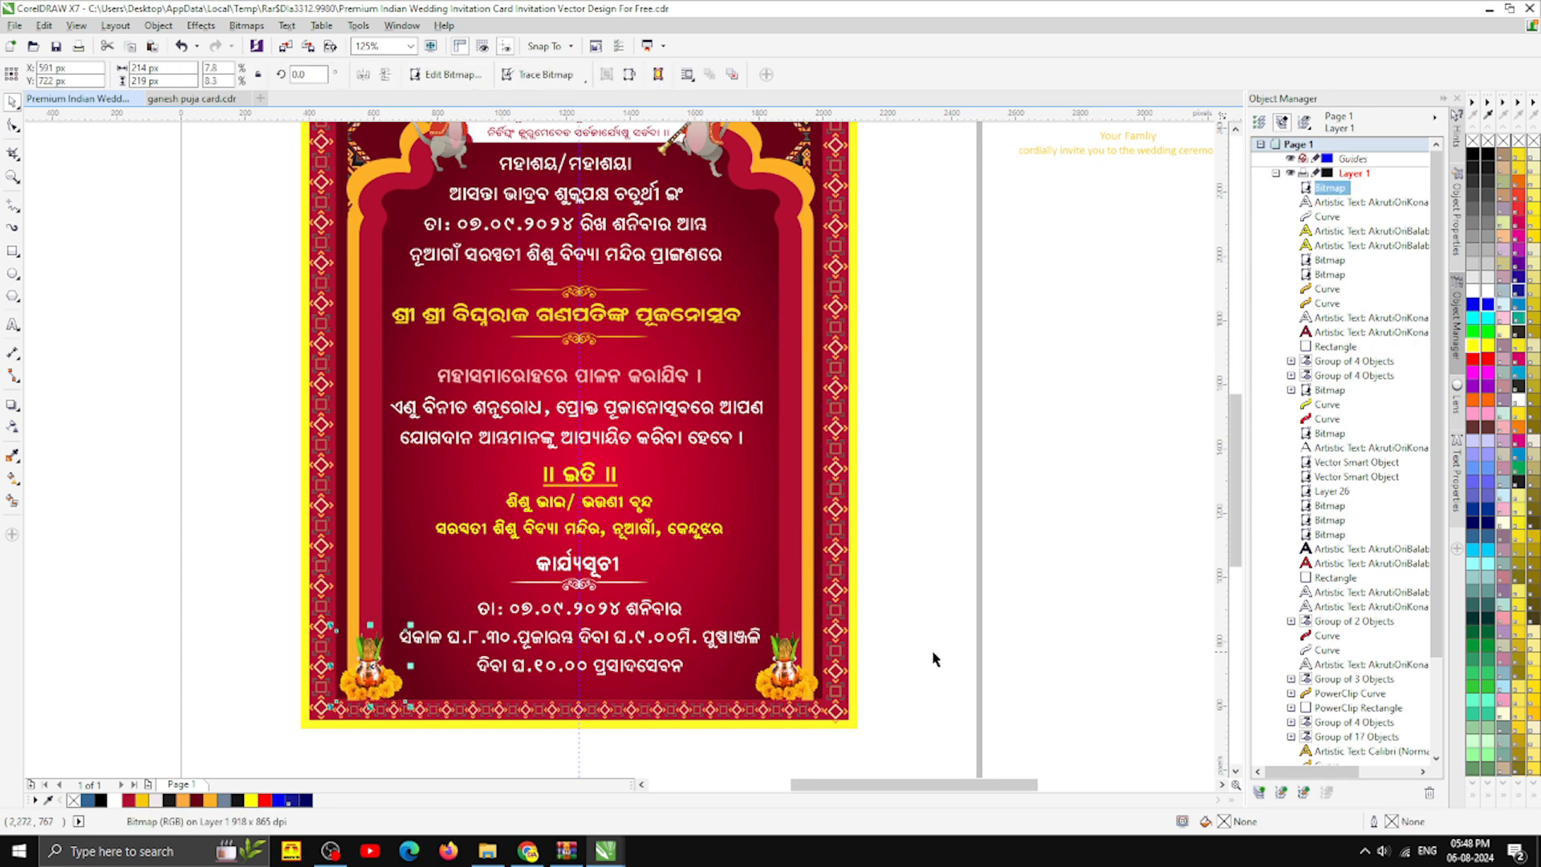
scroll(524, 440, "down", 1)
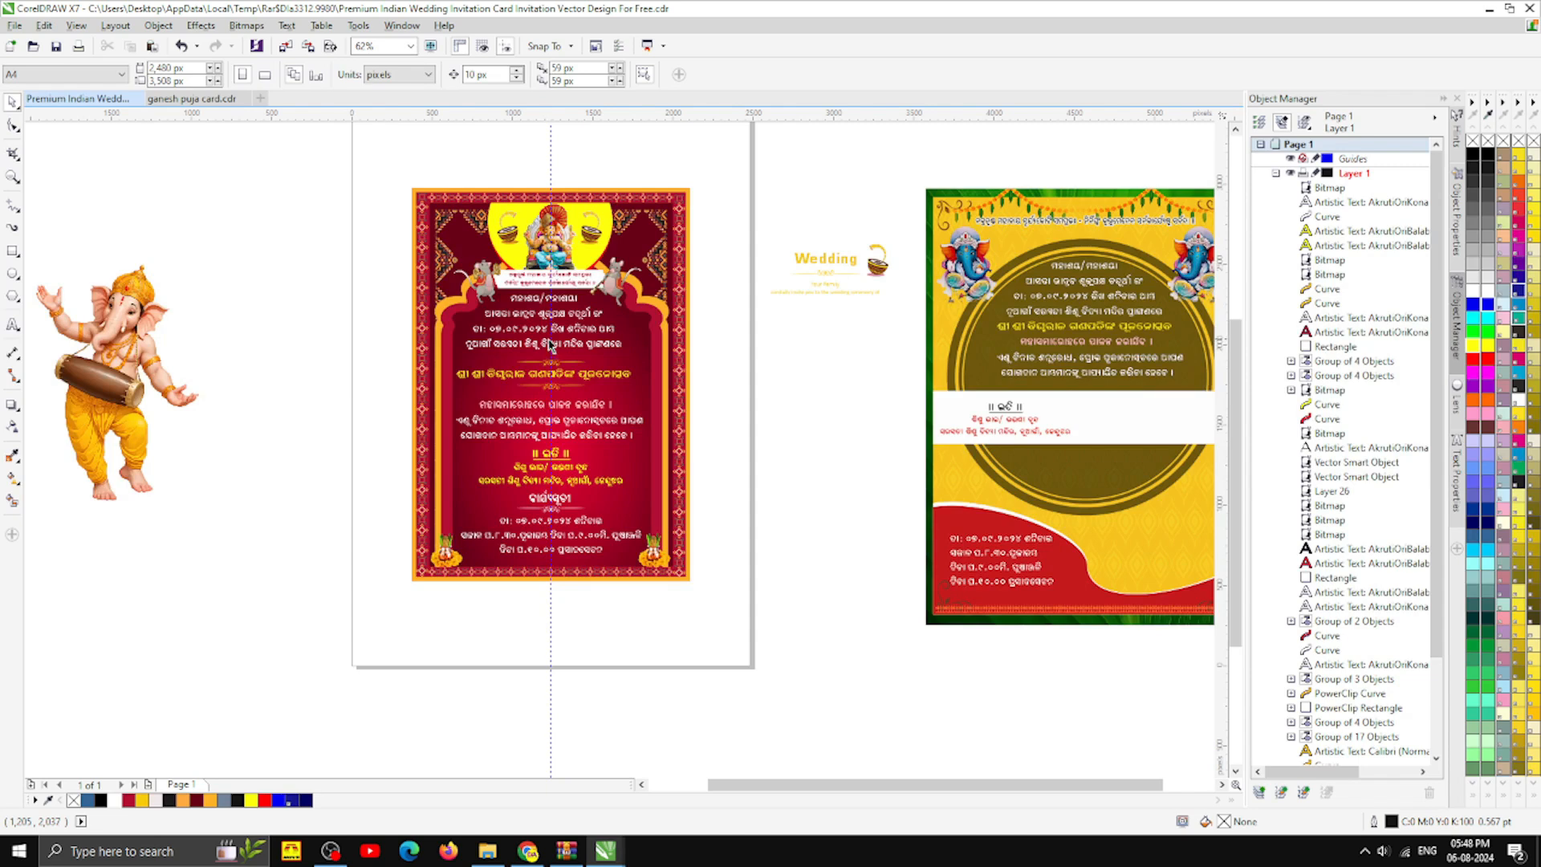
scroll(484, 288, "up", 1)
scroll(484, 289, "down", 1)
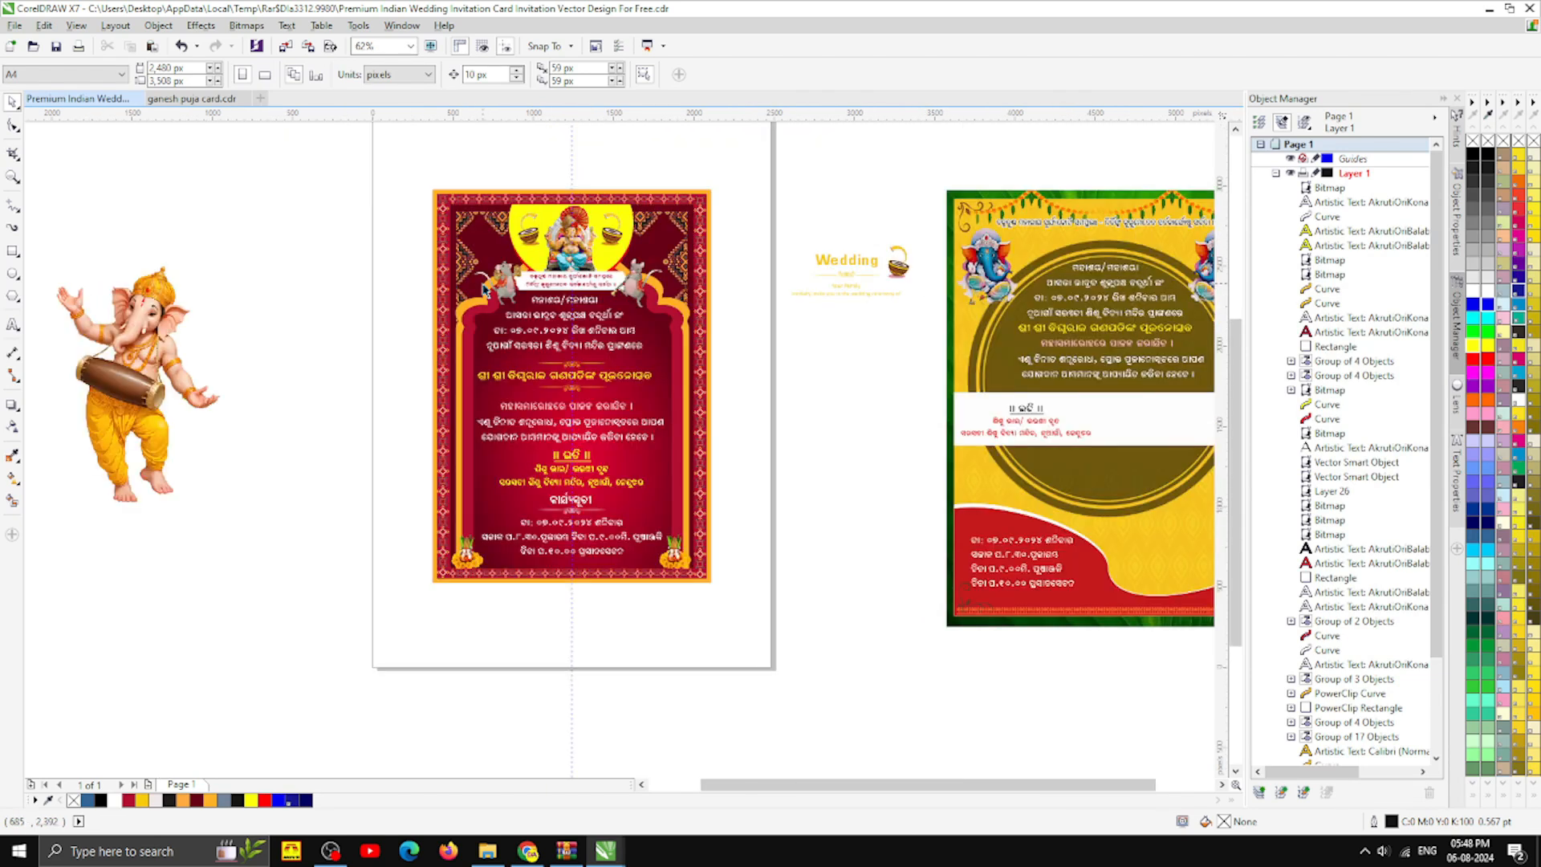
scroll(484, 290, "up", 1)
scroll(485, 291, "down", 1)
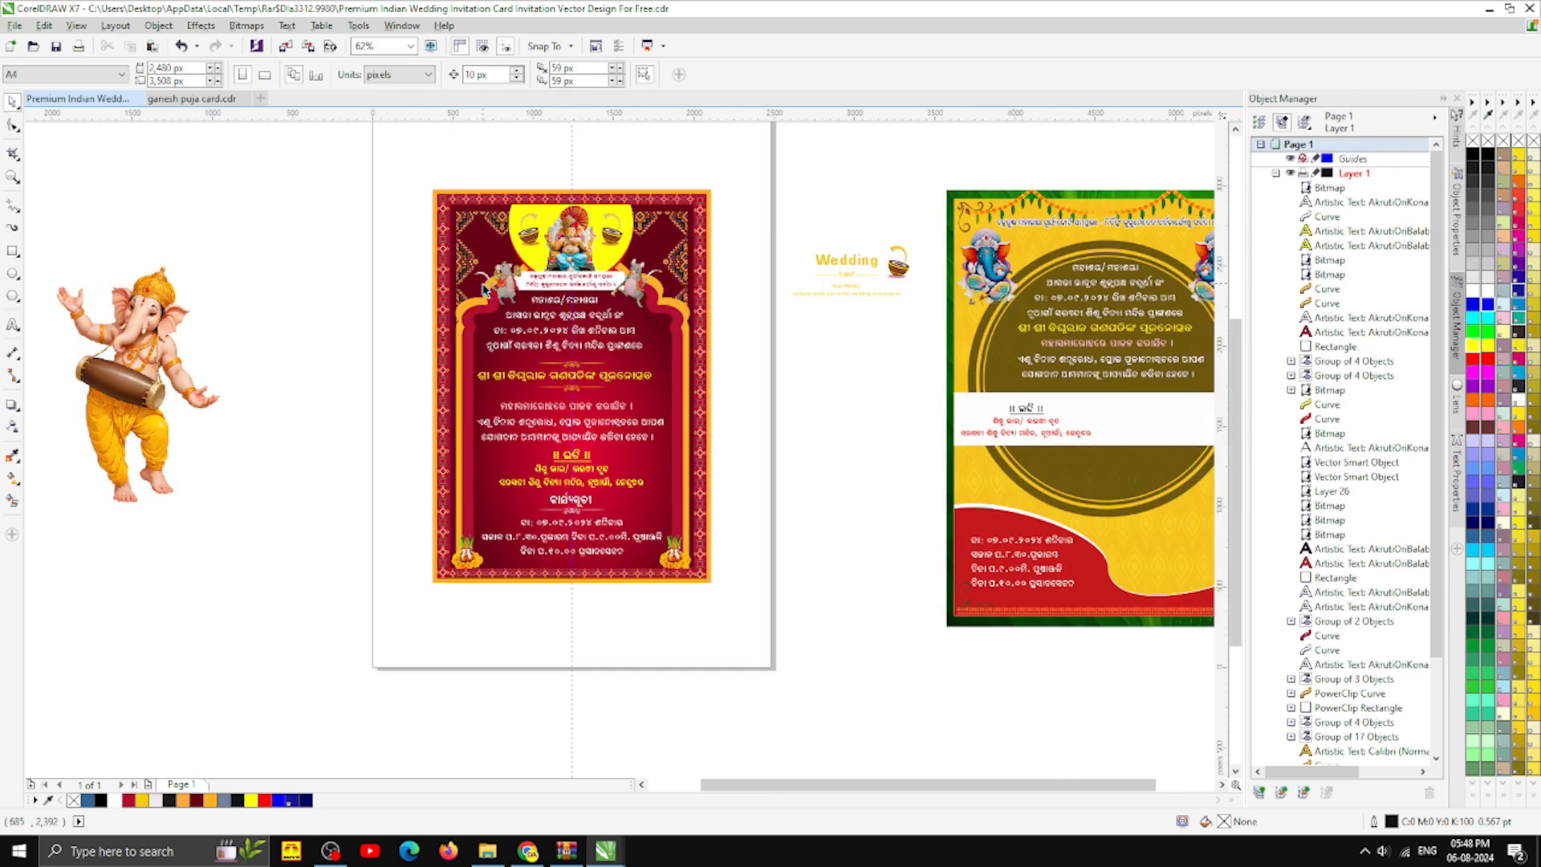